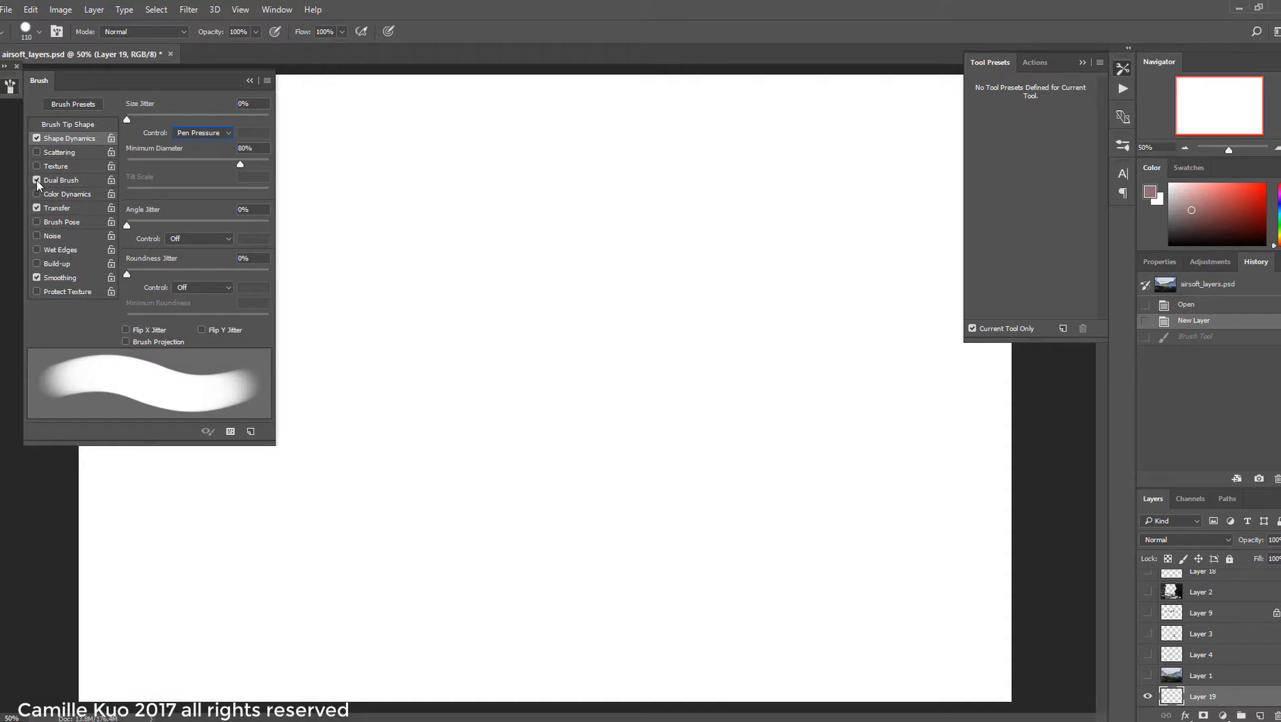
Add Dual Brush, Transfer and Build-up to the round brush, set the dual-brush scatter to 44%, and paint a test stroke
left_click(60, 181)
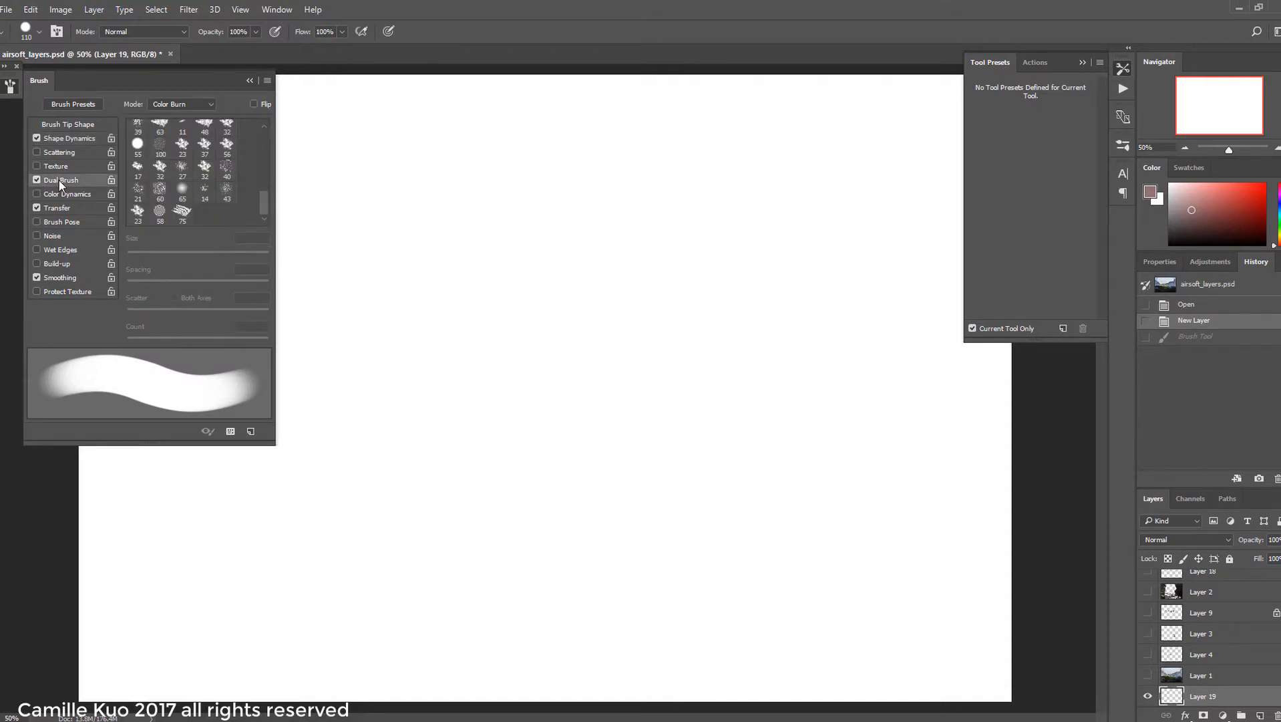
left_click(87, 207)
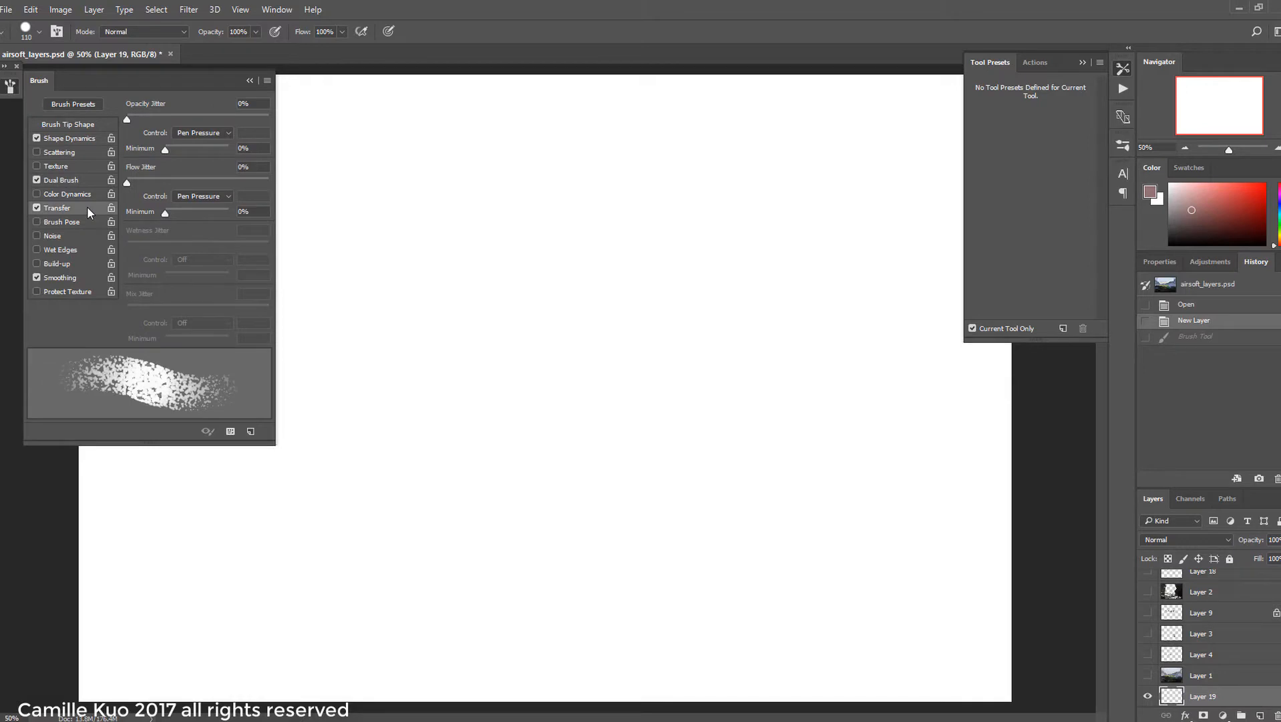
left_click(36, 264)
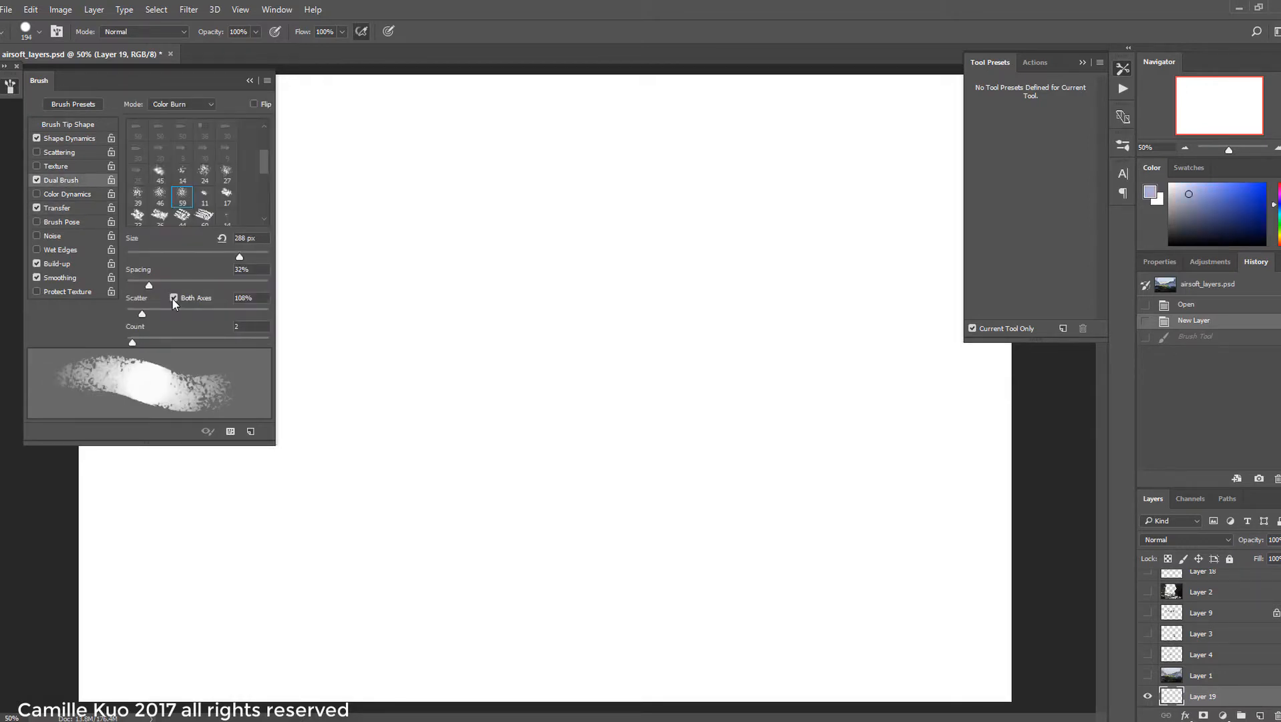
left_click_drag(142, 313, 134, 318)
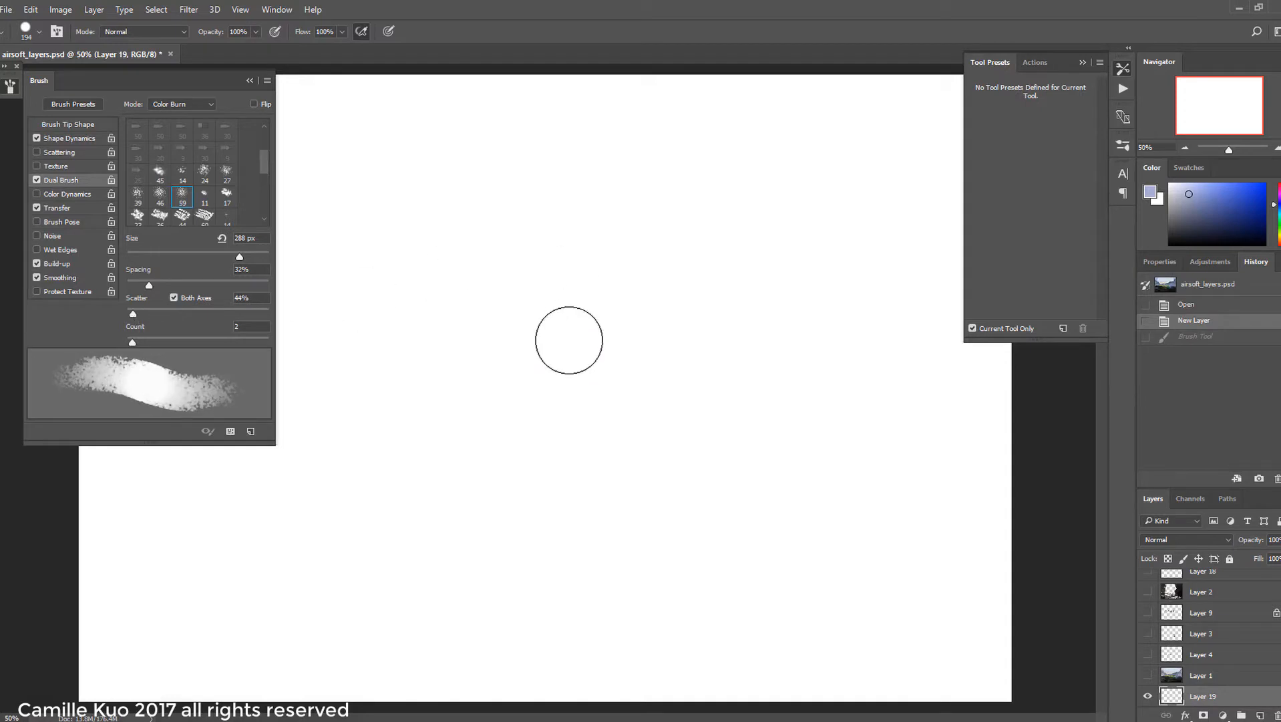
mouse_move(508, 254)
left_mouse_down()
mouse_move(630, 397)
mouse_move(670, 272)
mouse_move(799, 339)
mouse_move(892, 498)
left_mouse_up()
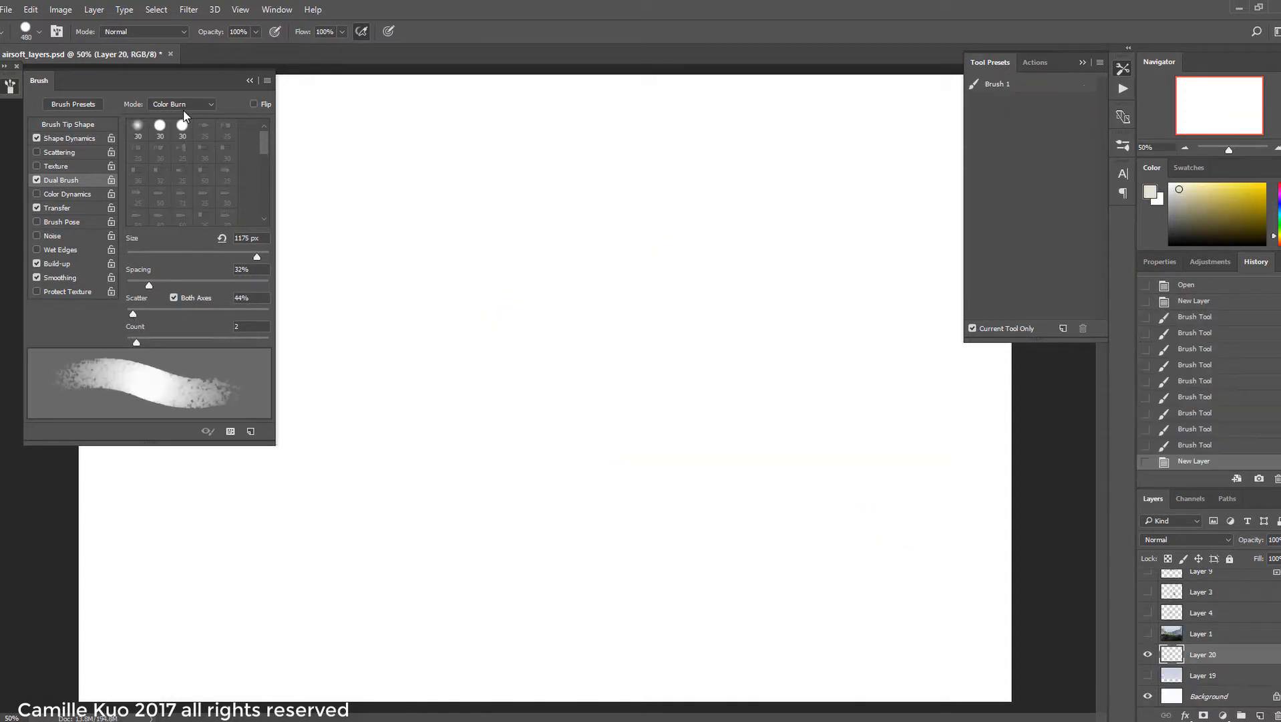
Start a second brush from the plain 30 px hard round tip and flatten it to 4% roundness at a -22° angle
left_click(77, 123)
left_click(182, 106)
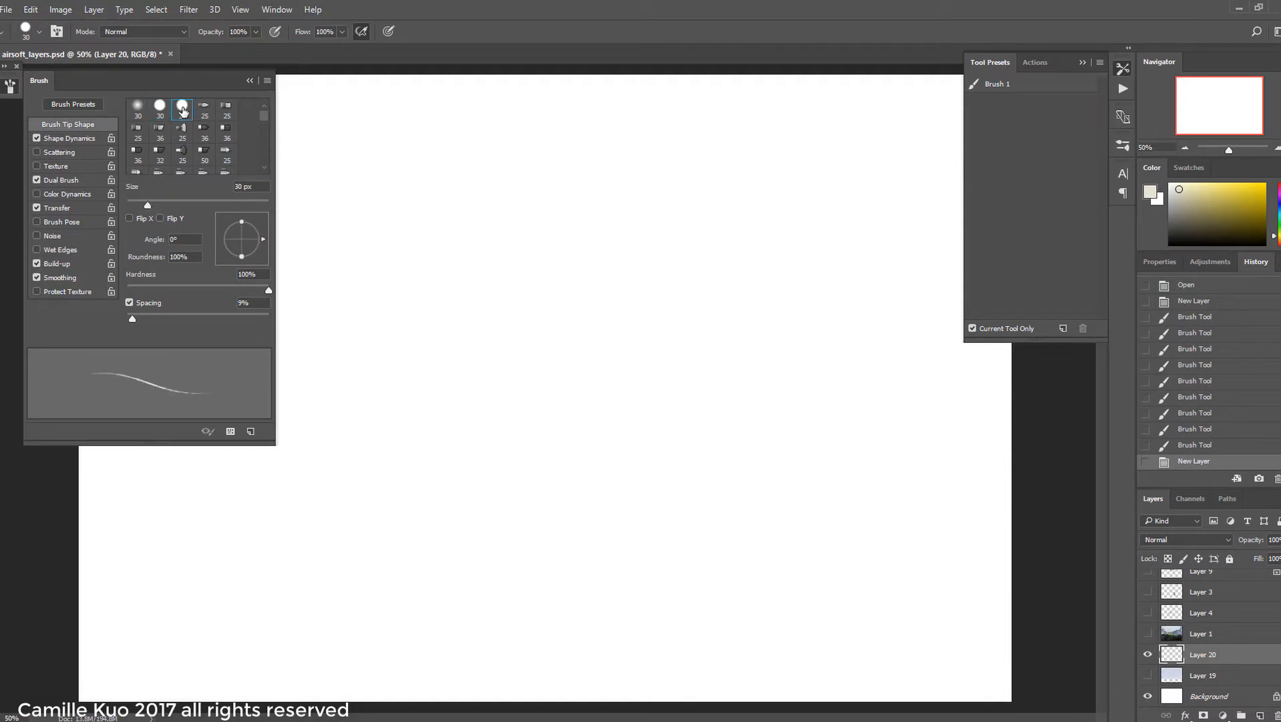
left_click(39, 31)
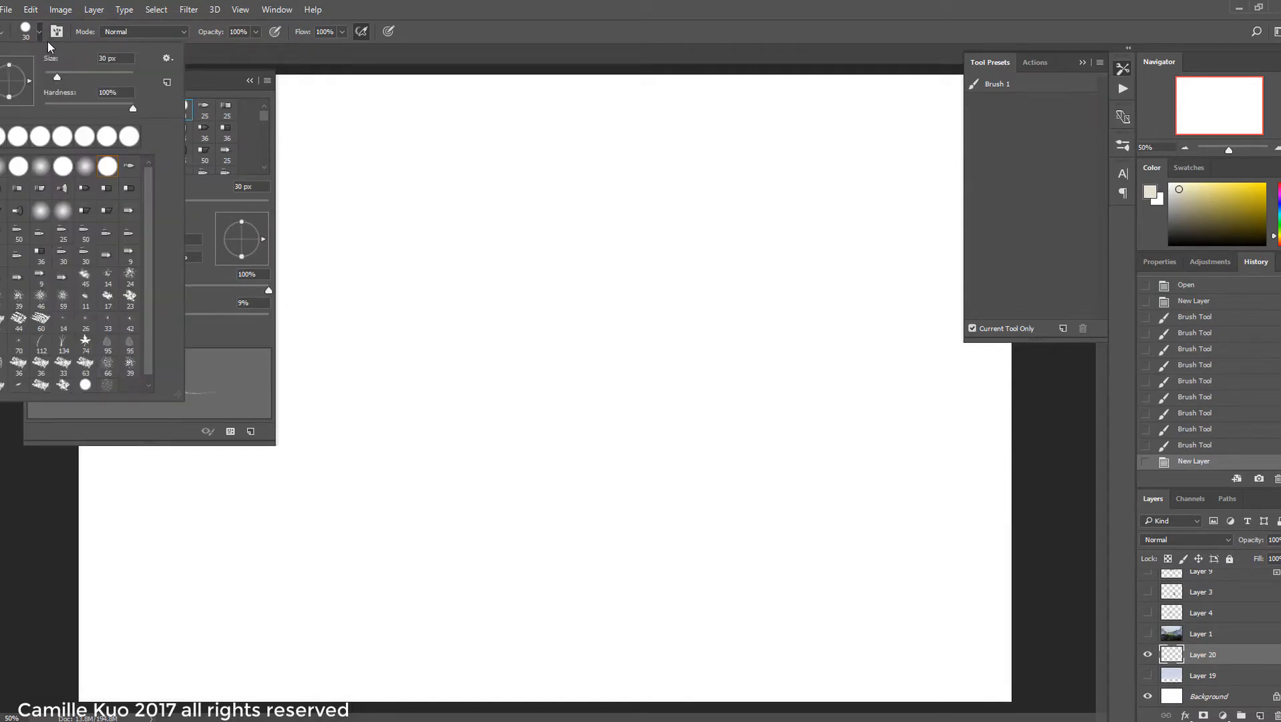
left_click(107, 166)
left_click(262, 190)
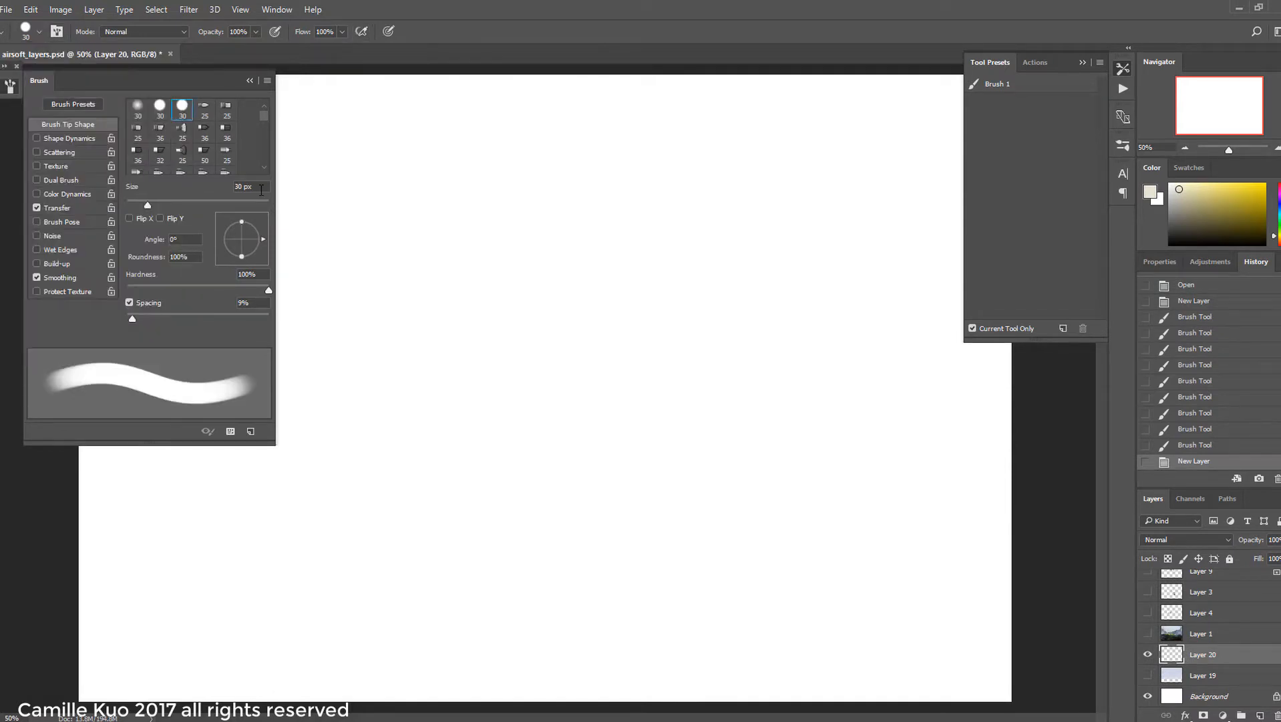
mouse_move(241, 256)
left_mouse_down()
mouse_move(245, 238)
mouse_move(264, 250)
left_mouse_up()
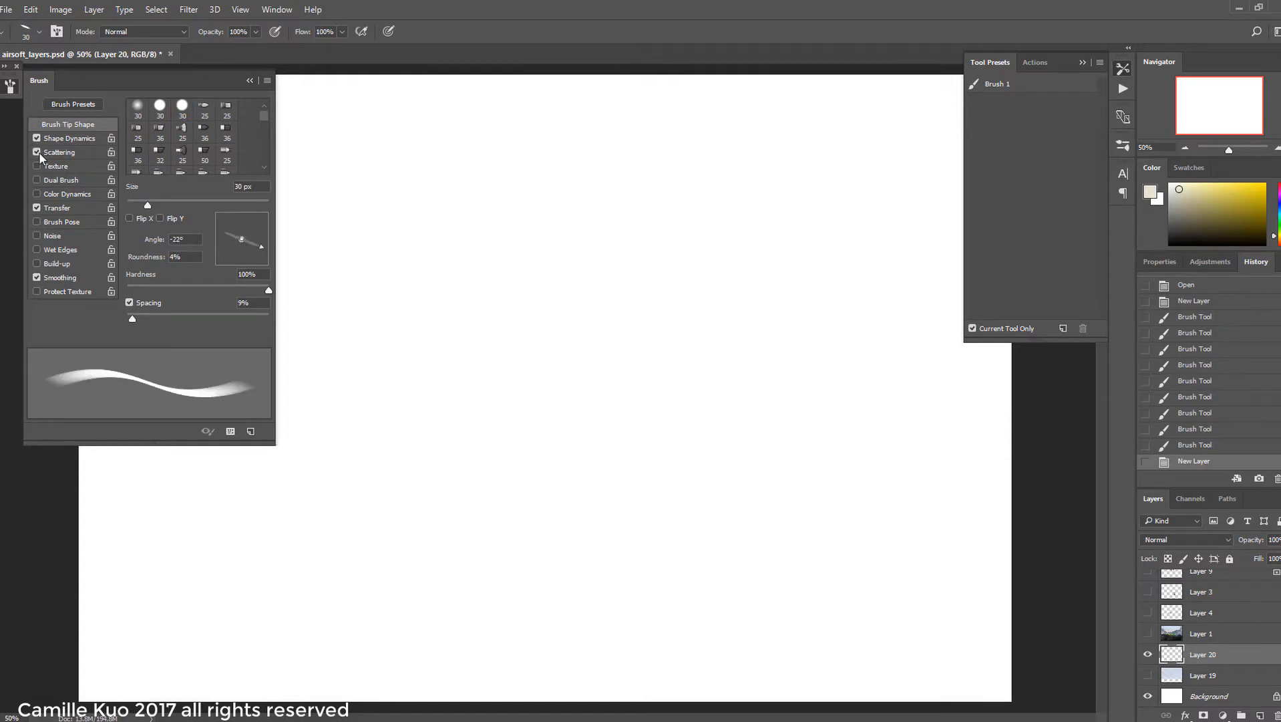
Set the thin brush's Shape Dynamics to 3% size jitter, 0% minimum diameter and about 82% angle jitter
left_click(65, 138)
mouse_move(127, 118)
left_mouse_down()
mouse_move(214, 115)
mouse_move(131, 115)
left_mouse_up()
mouse_move(127, 164)
left_mouse_down()
mouse_move(163, 160)
mouse_move(126, 163)
left_mouse_up()
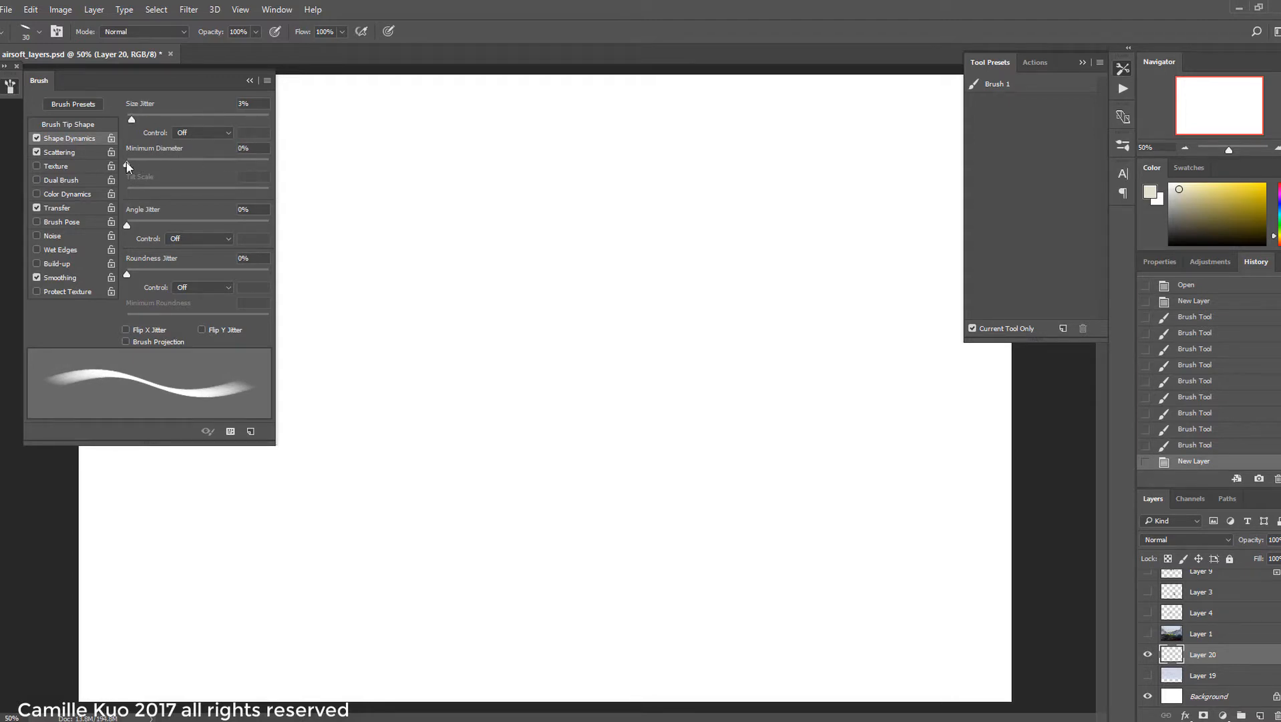
mouse_move(127, 225)
left_mouse_down()
mouse_move(274, 225)
mouse_move(246, 226)
left_mouse_up()
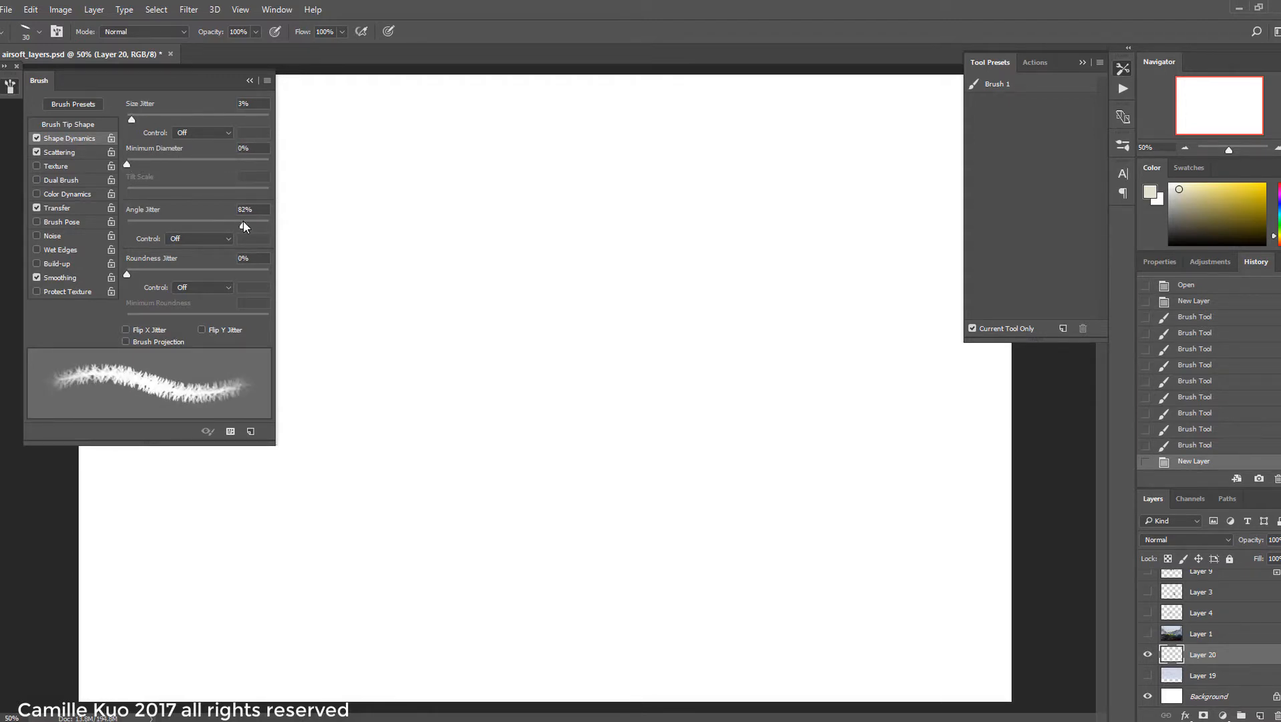
mouse_move(126, 274)
left_mouse_down()
mouse_move(246, 268)
mouse_move(115, 273)
left_mouse_up()
left_click(206, 162)
Adjust the brush's scattering and set its tip to 0% roundness and 249 px size
left_click(88, 153)
mouse_move(127, 120)
left_mouse_down()
mouse_move(195, 123)
mouse_move(147, 127)
mouse_move(131, 168)
mouse_move(113, 168)
left_mouse_up()
left_click(68, 124)
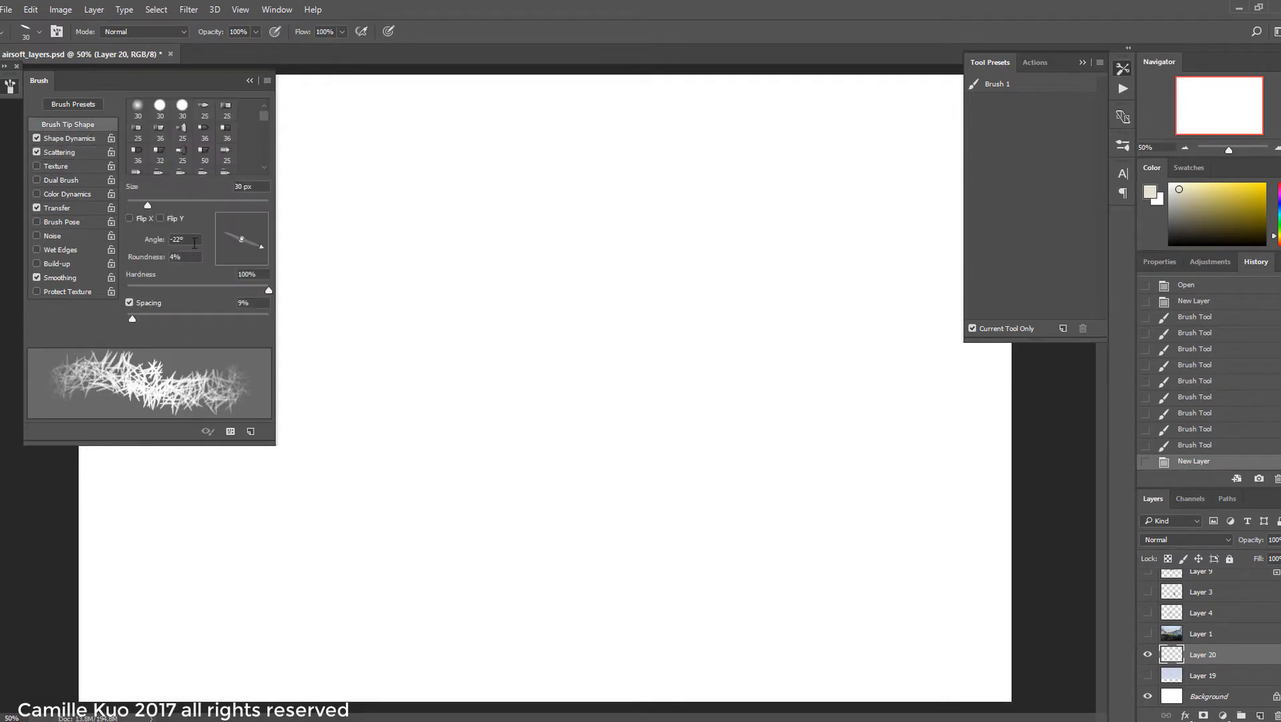
left_click_drag(242, 250, 244, 244)
left_click(237, 204)
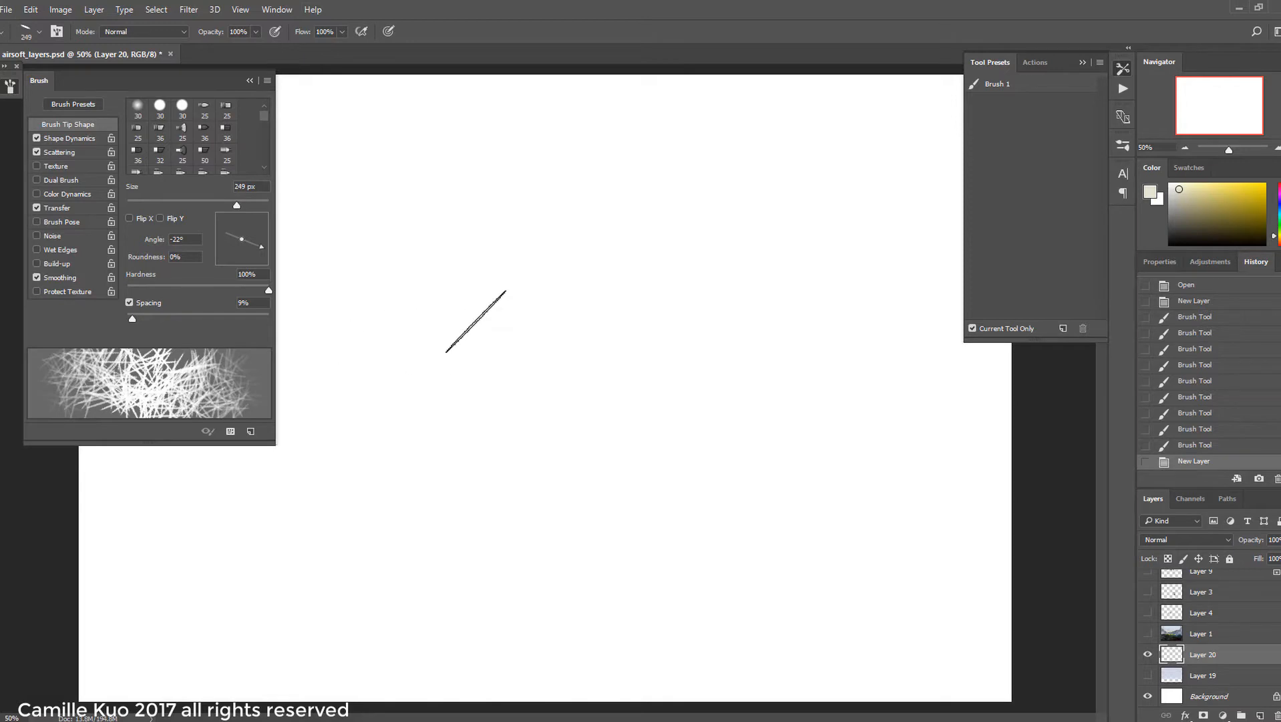
Paint a wide pale beige test patch of scattered scratchy strokes in the middle of Layer 20
mouse_move(573, 364)
left_mouse_down()
mouse_move(414, 387)
mouse_move(370, 350)
mouse_move(680, 392)
mouse_move(668, 455)
mouse_move(451, 443)
mouse_move(590, 327)
mouse_move(807, 369)
mouse_move(802, 428)
left_mouse_up()
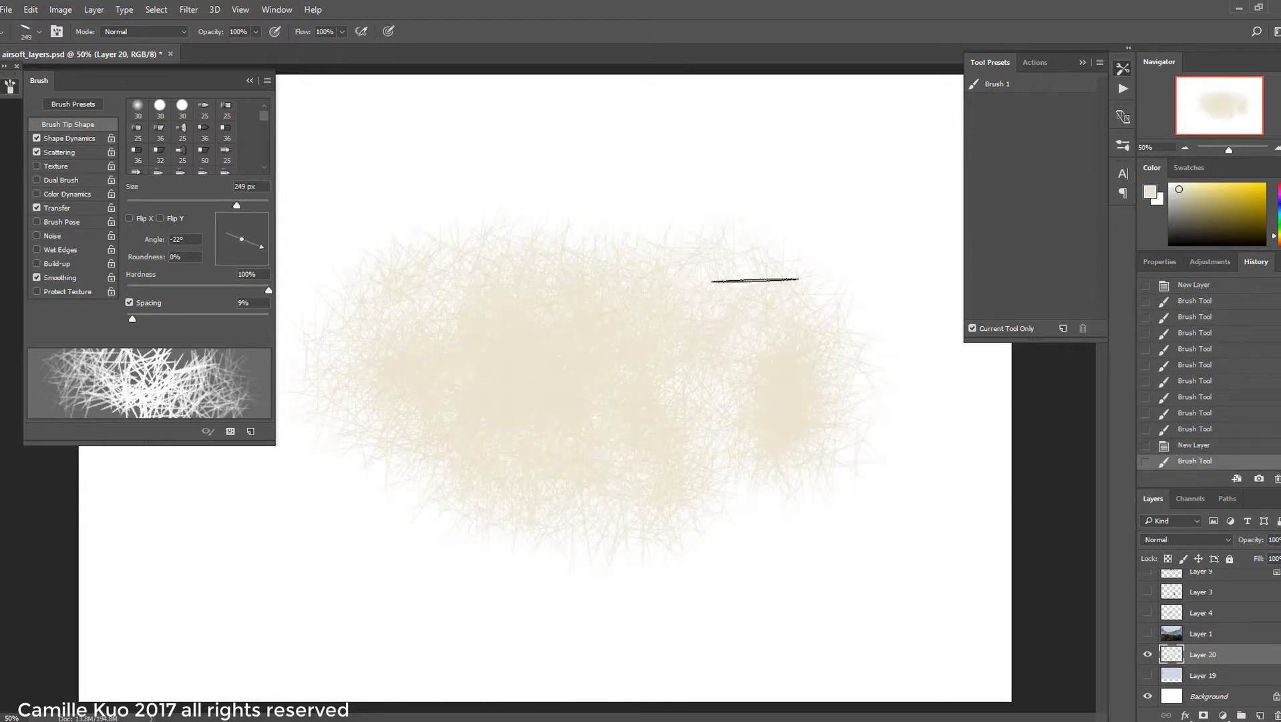
left_click(713, 252)
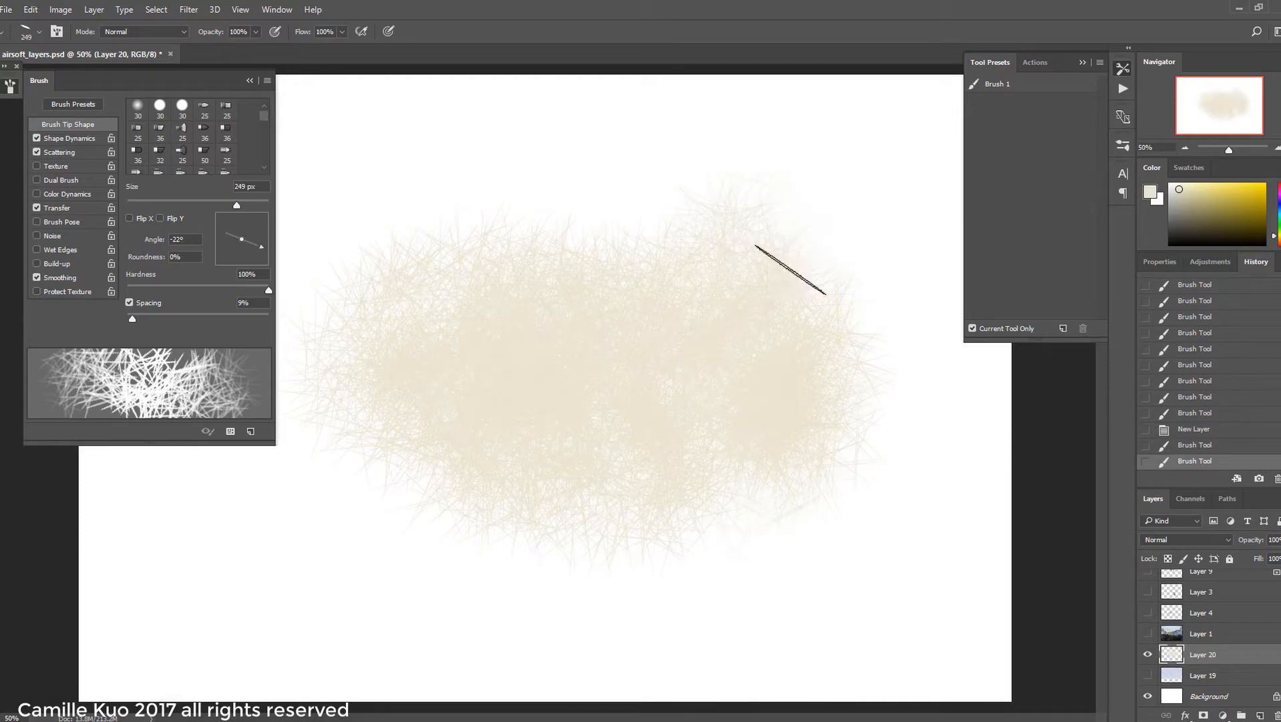
left_click(778, 357)
Try darker yellow strokes over the beige patch and revert them in the history
left_click(1214, 196)
mouse_move(560, 421)
left_mouse_down()
mouse_move(494, 382)
mouse_move(786, 410)
left_mouse_up()
left_click_drag(420, 390, 675, 441)
left_click(1193, 429)
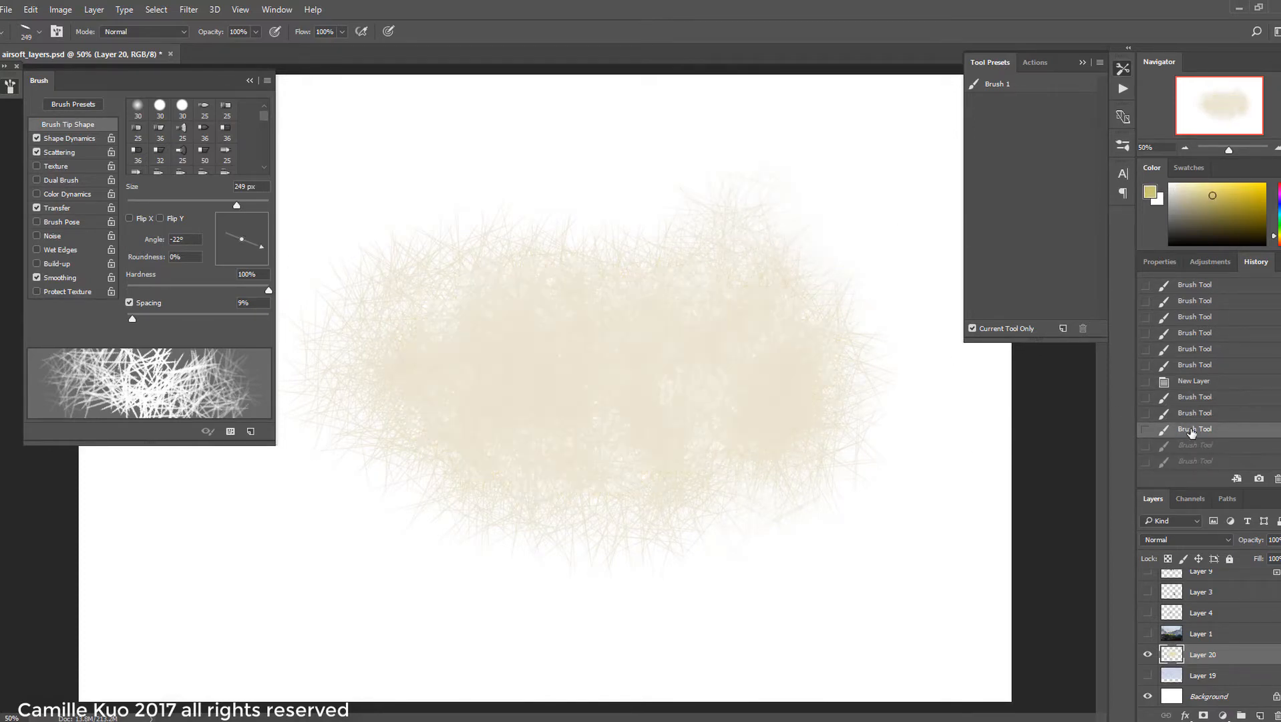
Set the brush mode to Overlay, choose an orange tone, and paint over the beige patch
left_click(183, 31)
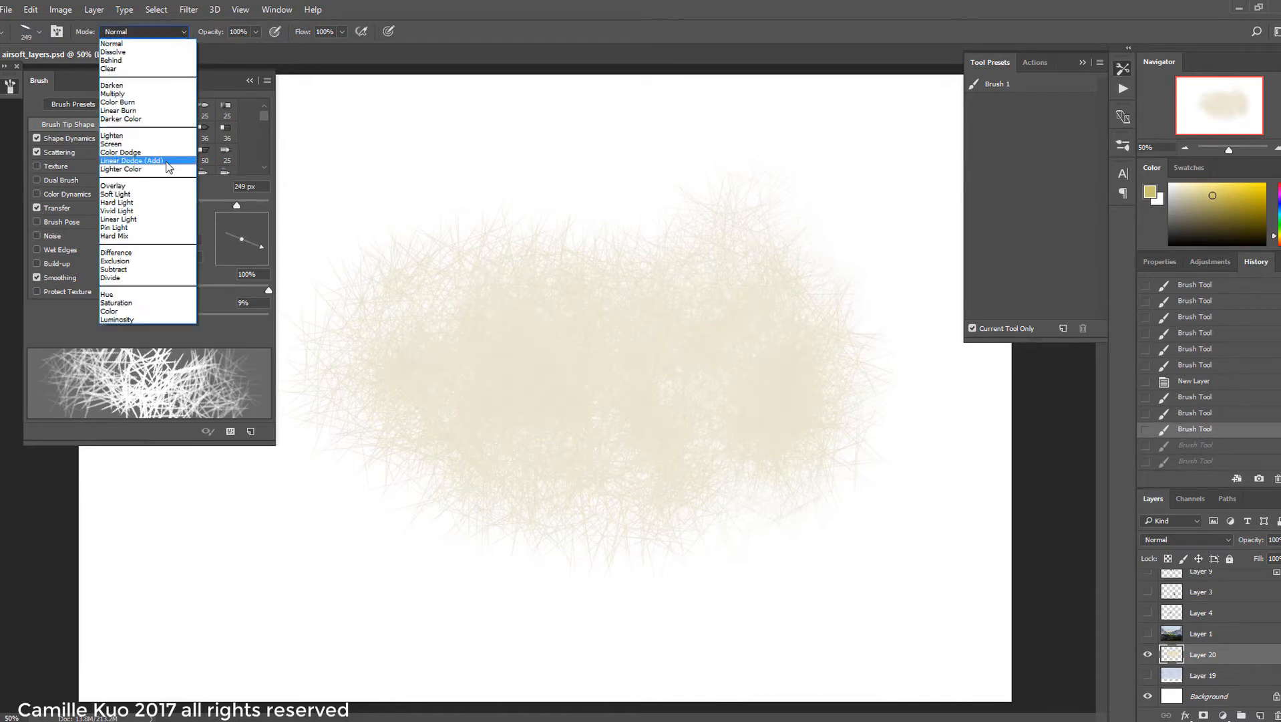
left_click(160, 190)
left_click(1276, 238)
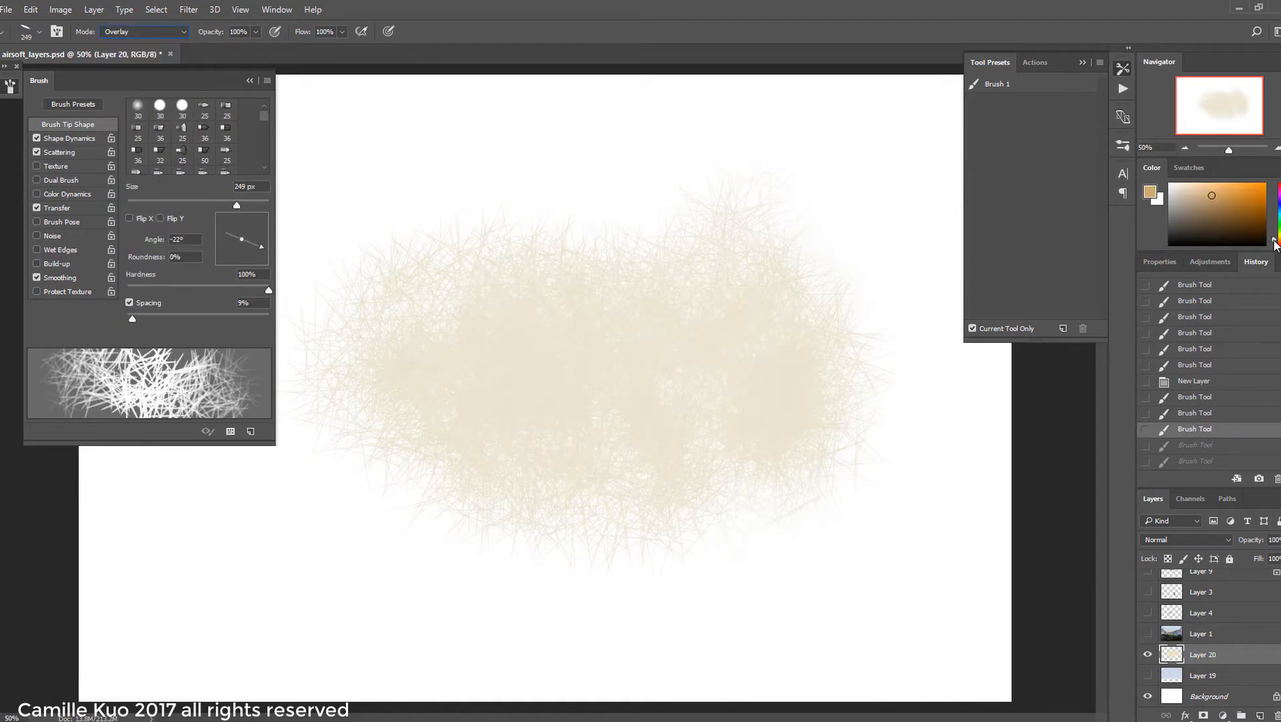
mouse_move(766, 343)
left_mouse_down()
mouse_move(437, 389)
mouse_move(708, 396)
mouse_move(461, 395)
mouse_move(498, 366)
mouse_move(395, 398)
mouse_move(757, 399)
mouse_move(344, 486)
mouse_move(463, 422)
left_mouse_up()
left_click(861, 427)
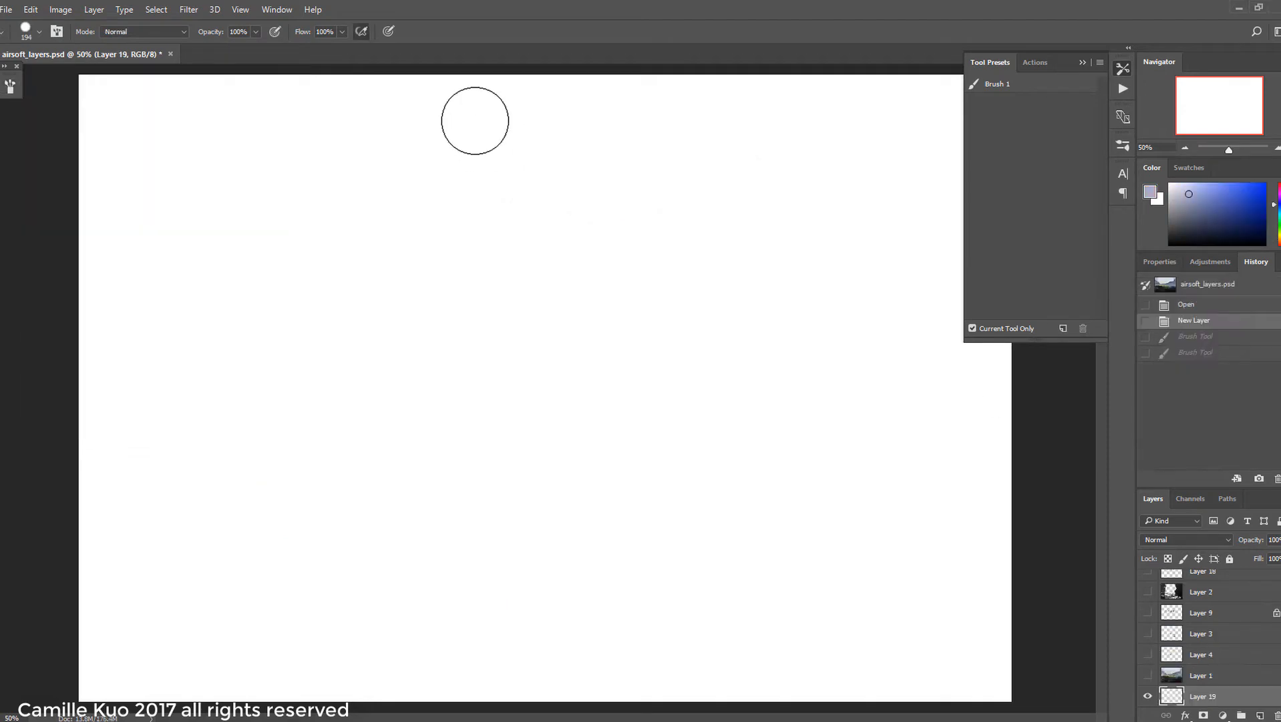
Paint a lavender-blue sky base on Layer 19, enlarging the brush to 480 px and sampling the painted color for further strokes
mouse_move(475, 124)
left_mouse_down()
mouse_move(327, 106)
mouse_move(672, 100)
left_mouse_up()
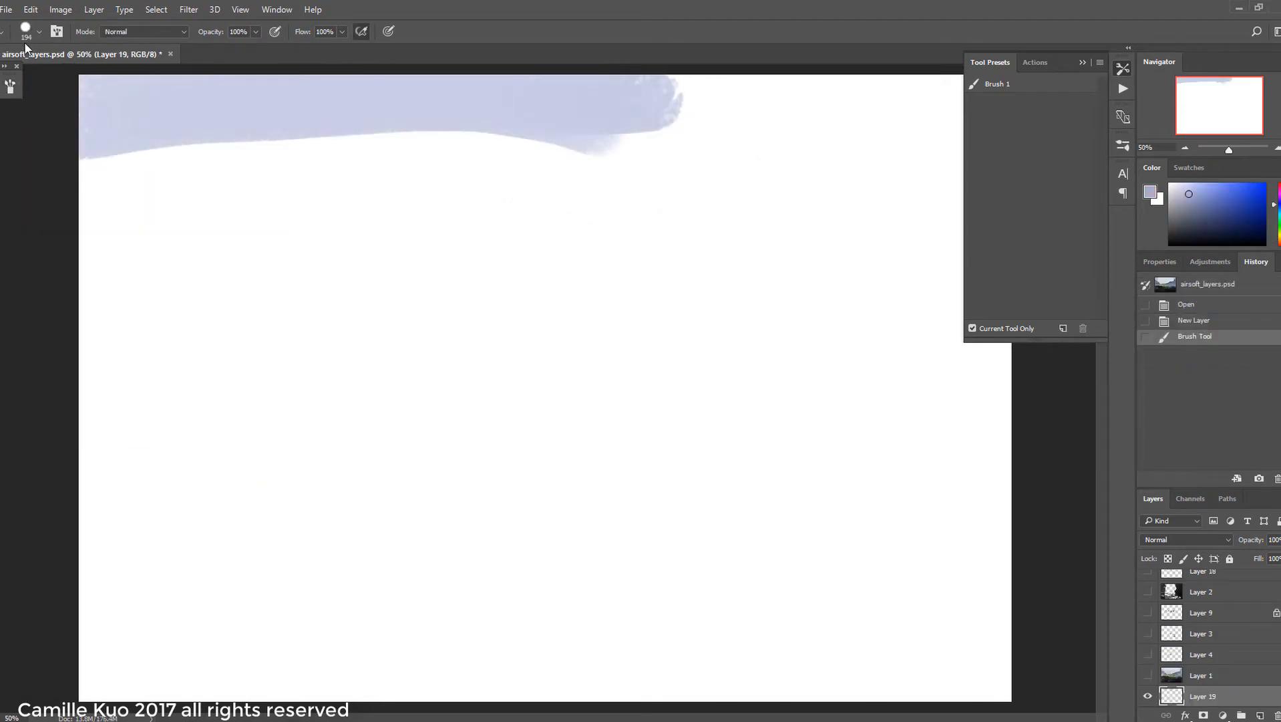
right_click(128, 94)
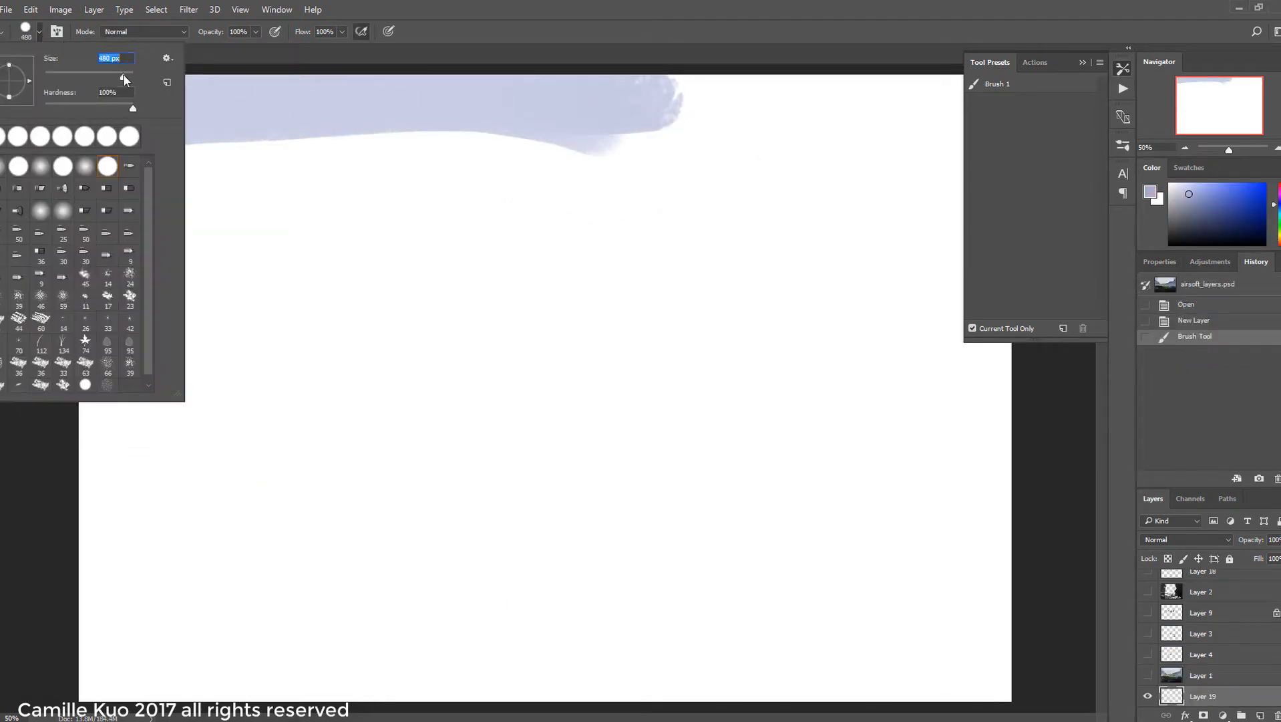
mouse_move(616, 148)
left_mouse_down()
mouse_move(570, 192)
mouse_move(952, 301)
mouse_move(944, 321)
mouse_move(624, 374)
mouse_move(148, 249)
mouse_move(869, 199)
left_mouse_up()
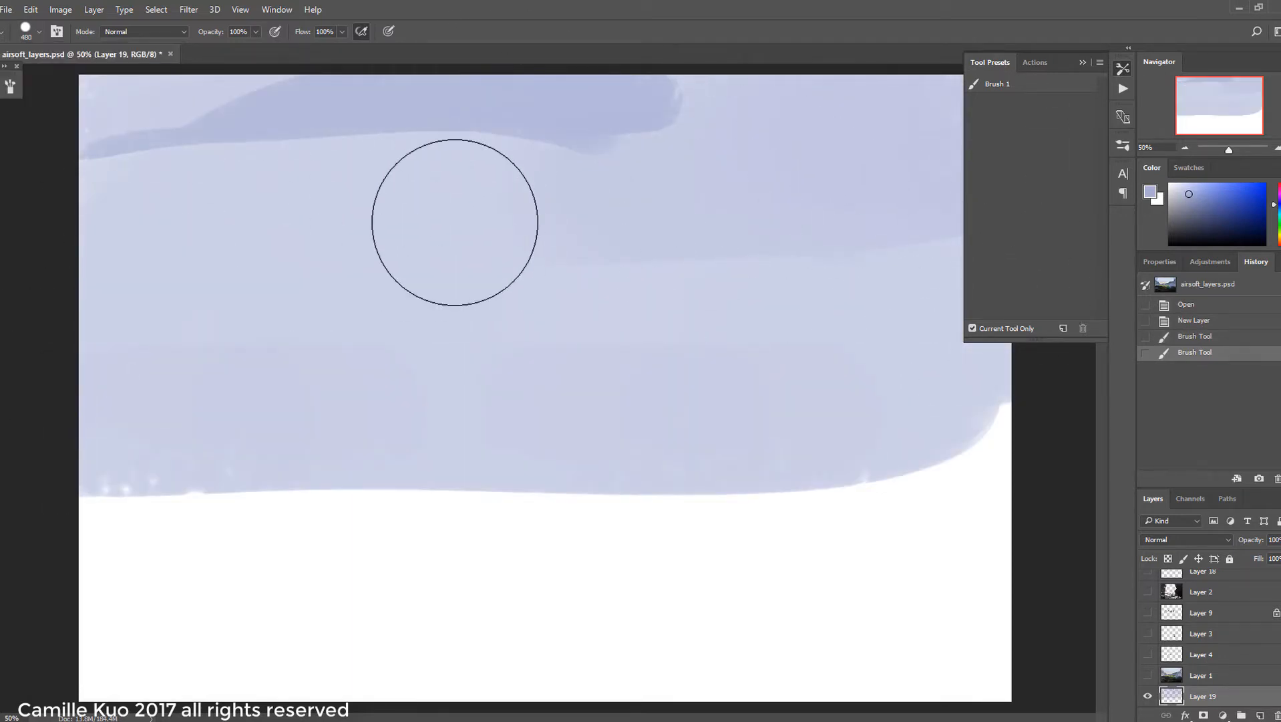
left_click(712, 179, "alt")
mouse_move(455, 222)
left_mouse_down()
mouse_move(741, 207)
mouse_move(780, 178)
left_mouse_up()
Choose a lighter blue and paint over the middle and lower sky to soften it
left_click(1180, 189)
mouse_move(375, 180)
left_mouse_down()
mouse_move(181, 423)
mouse_move(882, 498)
left_mouse_up()
left_click_drag(418, 234, 654, 405)
mouse_move(655, 405)
left_mouse_down()
mouse_move(564, 481)
mouse_move(978, 469)
left_mouse_up()
left_click_drag(738, 407, 810, 386)
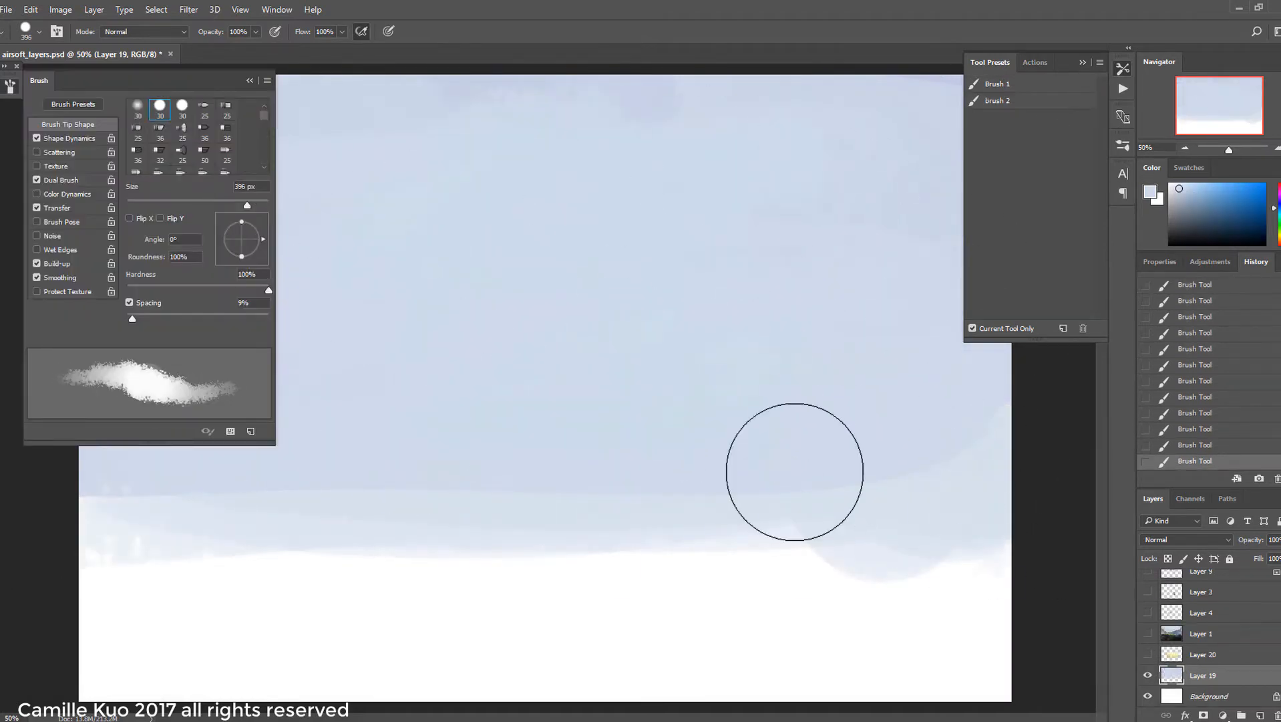
Pick a deeper lavender, collapse the brush and preset panels, and darken both side edges of the sky
left_click(1186, 194)
mouse_move(992, 435)
left_mouse_down()
mouse_move(1001, 466)
mouse_move(961, 186)
left_mouse_up()
left_click(1082, 63)
left_click(249, 80)
mouse_move(167, 134)
left_mouse_down()
mouse_move(254, 466)
mouse_move(136, 287)
left_mouse_up()
left_click_drag(995, 120, 1002, 314)
left_click(1188, 208)
left_click_drag(94, 447, 292, 489)
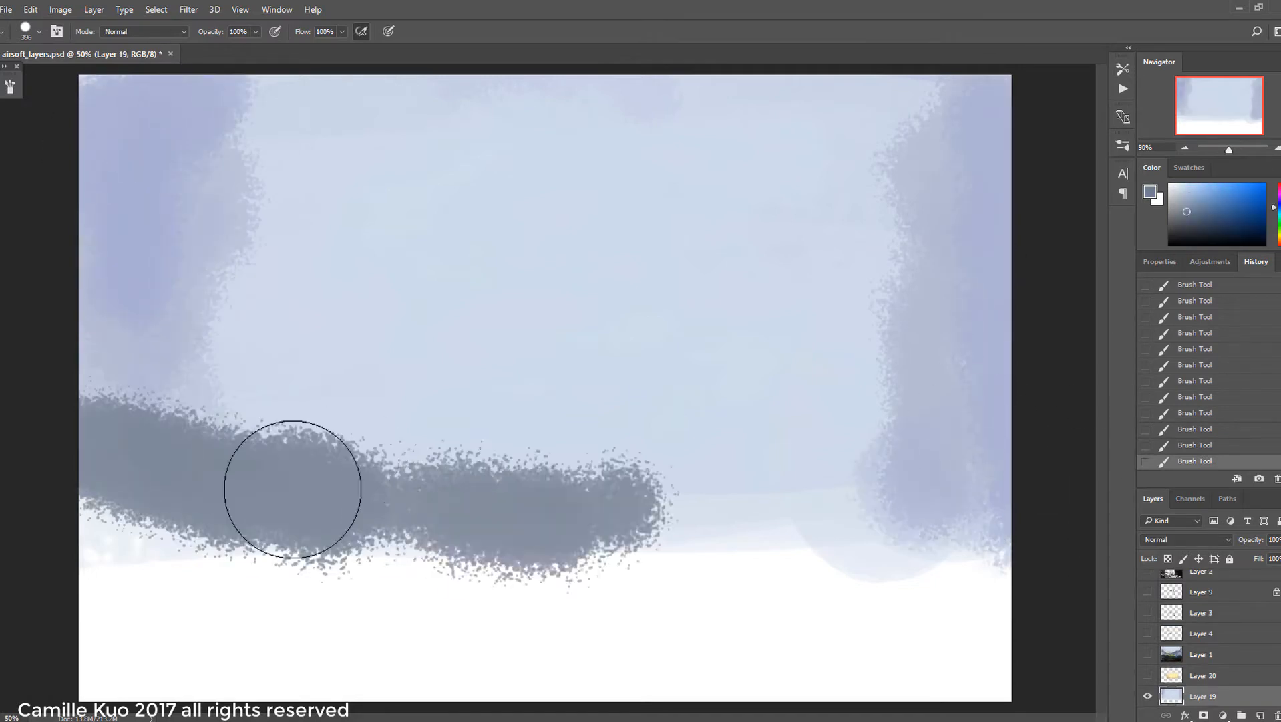
key("ctrl+z")
Paint a lavender band across the lower canvas and a warm Overlay glow across the middle of the sky using brush 2
left_click_drag(137, 441, 792, 547)
left_click(1123, 69)
left_click(998, 100)
left_click(1279, 239)
mouse_move(423, 290)
left_mouse_down()
mouse_move(497, 344)
mouse_move(702, 294)
left_mouse_up()
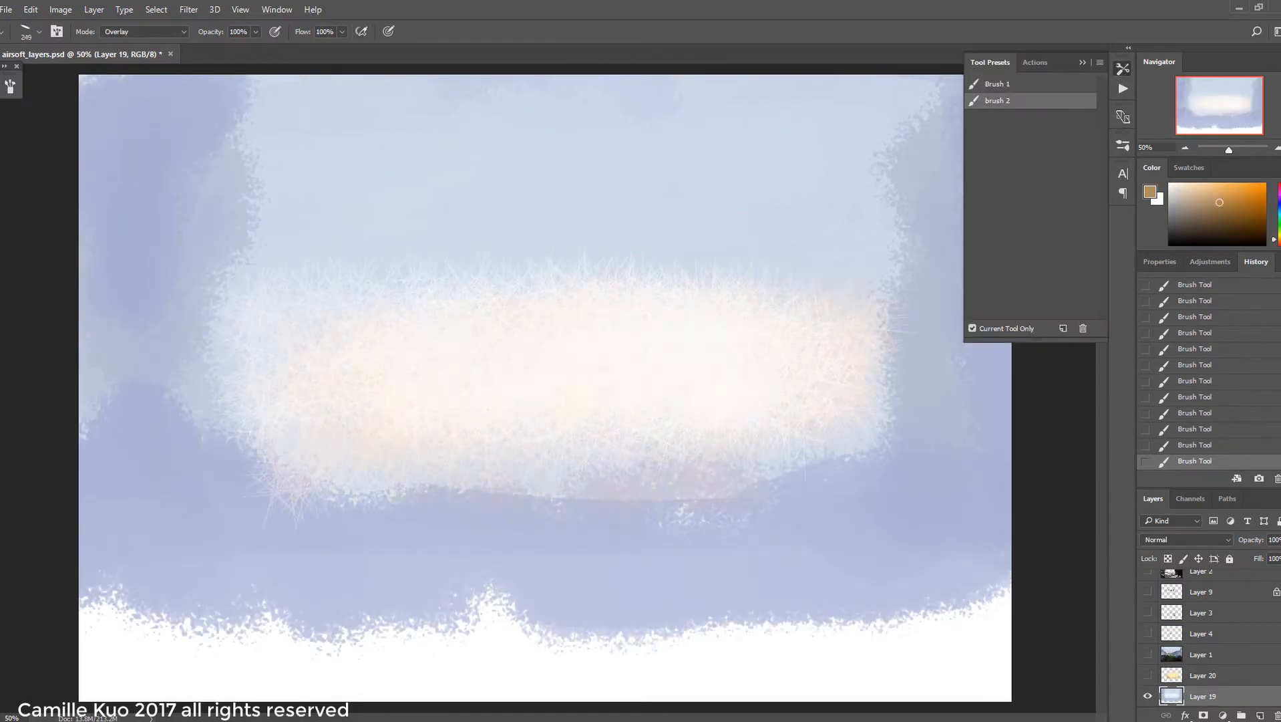
Set the brush to Normal mode, 47% opacity and 24% flow, and blend muted warm strokes across the glow
left_click(144, 31)
left_click(601, 234, "alt")
left_click_drag(789, 321, 340, 315)
left_click(255, 32)
left_click(1279, 238)
key("ctrl+z")
left_click(342, 32)
left_click_drag(795, 361, 300, 388)
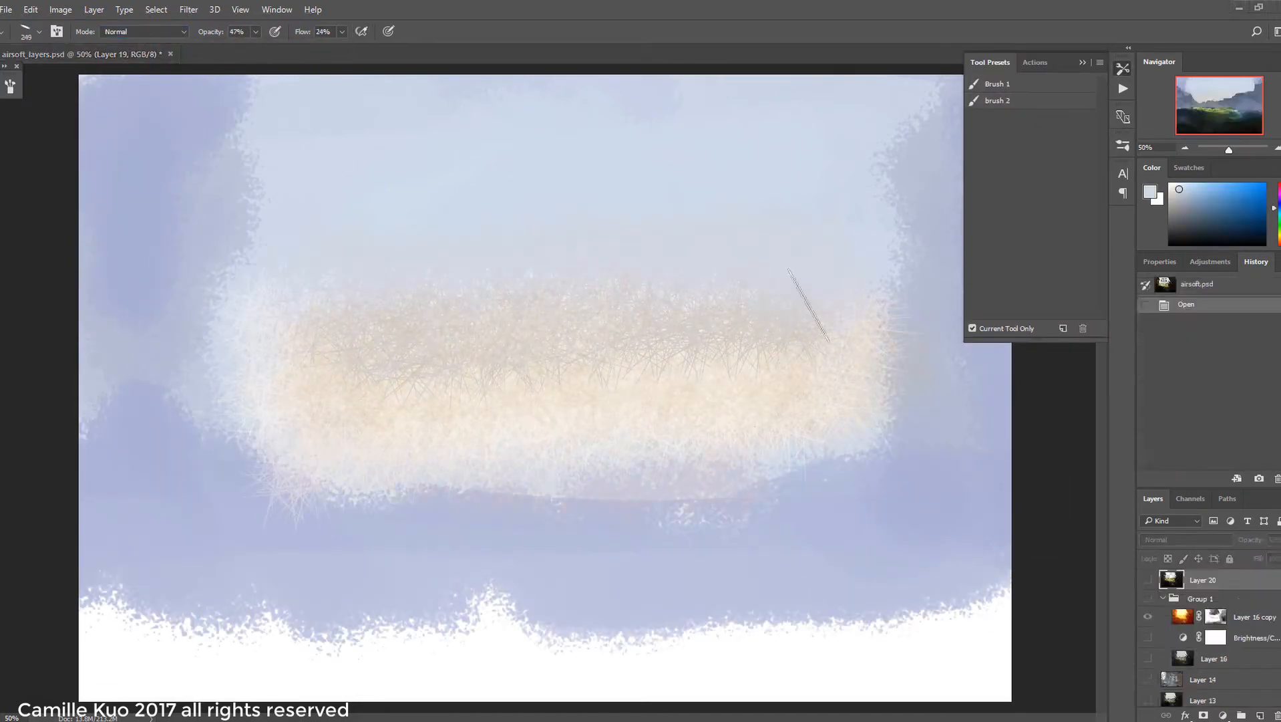
Switch the brush mode to Overlay and paint along the lower right edge of the glow
left_click(144, 31)
left_click(121, 185)
left_click_drag(858, 384, 915, 441)
Create a new layer and paint dark blue-grey hills across the horizon using Brush 1
left_click(997, 84)
left_click(1260, 714)
left_click(1279, 208)
left_click(1194, 212)
mouse_move(101, 501)
left_mouse_down()
mouse_move(278, 467)
mouse_move(663, 552)
mouse_move(221, 443)
mouse_move(982, 371)
left_mouse_up()
Set the brush size to 50 px and paint dark grey-green ridge shapes along the center and right part of the horizon
right_click(445, 363)
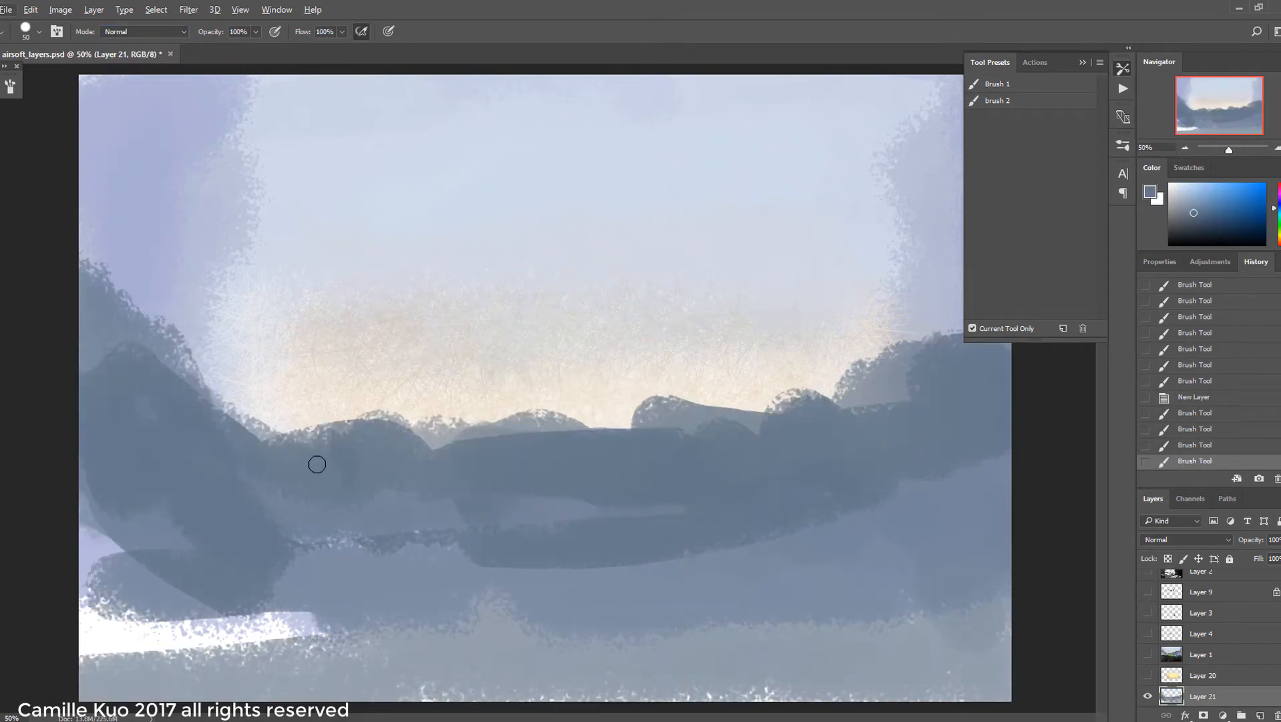
left_click_drag(318, 463, 334, 491)
left_click(81, 54)
mouse_move(644, 411)
left_mouse_down()
mouse_move(753, 433)
mouse_move(942, 394)
left_mouse_up()
left_click_drag(896, 361, 995, 343)
left_click_drag(681, 454, 554, 449)
left_click_drag(614, 491, 494, 451)
Erase along the top of the hills with a small eraser to carve a jagged ridge line
key("e")
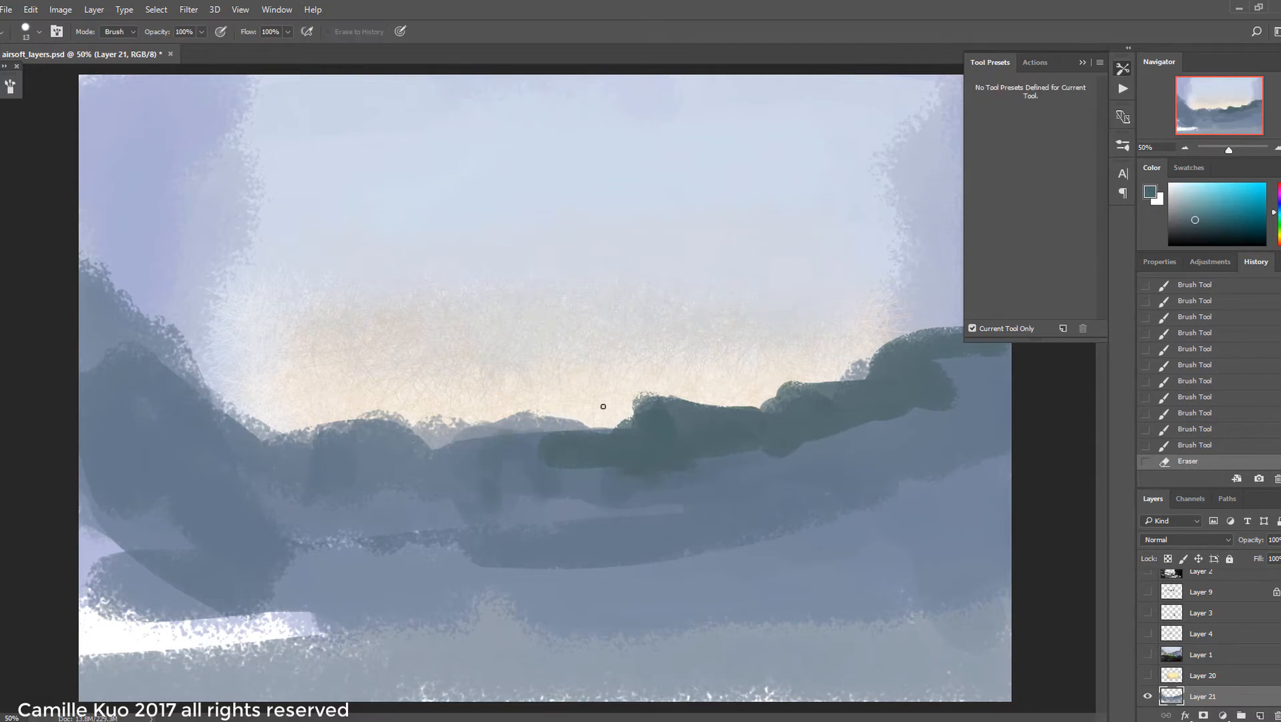
left_click_drag(575, 419, 647, 408)
left_click_drag(646, 408, 778, 391)
left_click_drag(541, 418, 374, 425)
left_click_drag(848, 367, 892, 357)
Return to the Brush tool, extend the hill at the right edge, and paint lighter misty strokes across the middle slopes
key("b")
left_click_drag(952, 327, 962, 304)
left_click_drag(969, 424, 998, 368)
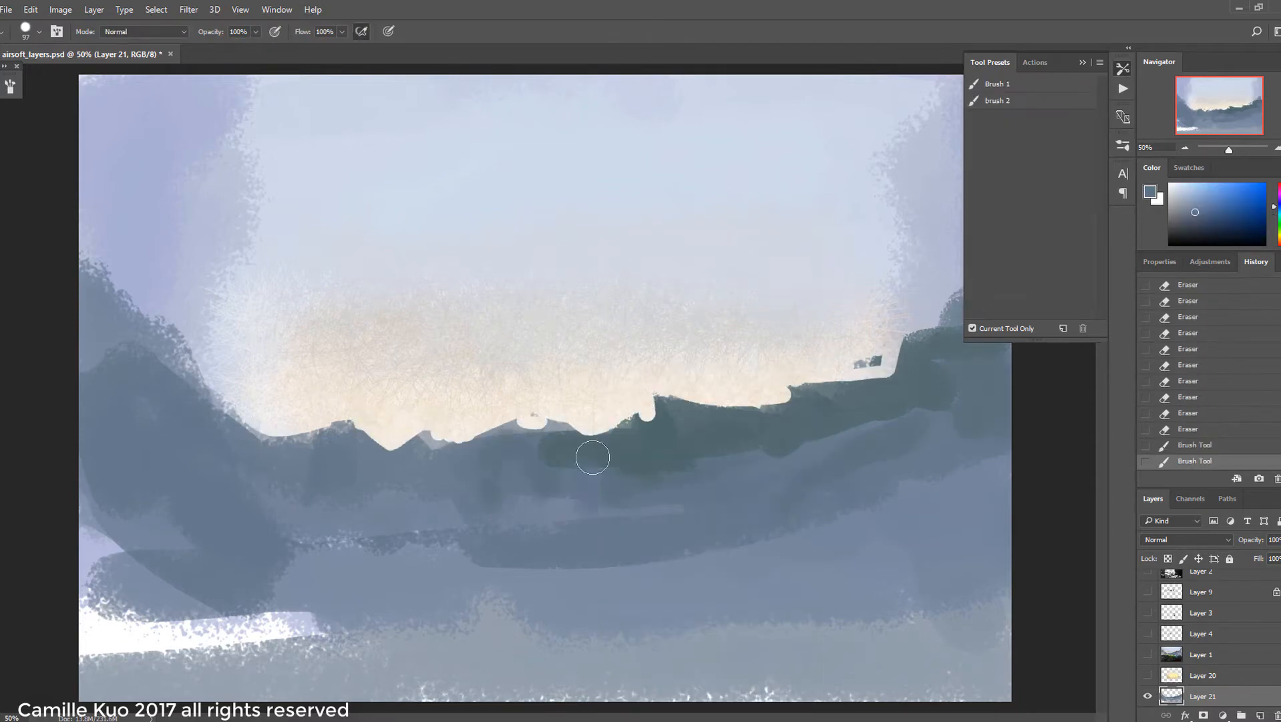
left_click_drag(769, 438, 622, 461)
mouse_move(524, 481)
left_mouse_down()
mouse_move(535, 538)
mouse_move(775, 444)
left_mouse_up()
Enlarge the brush to 193 px, choose a darker blue, and block in the foreground ground below the hills
right_click(554, 364)
left_click(1203, 228)
left_click_drag(100, 535, 294, 661)
mouse_move(294, 662)
left_mouse_down()
mouse_move(1012, 681)
mouse_move(134, 601)
left_mouse_up()
left_click_drag(982, 521, 458, 627)
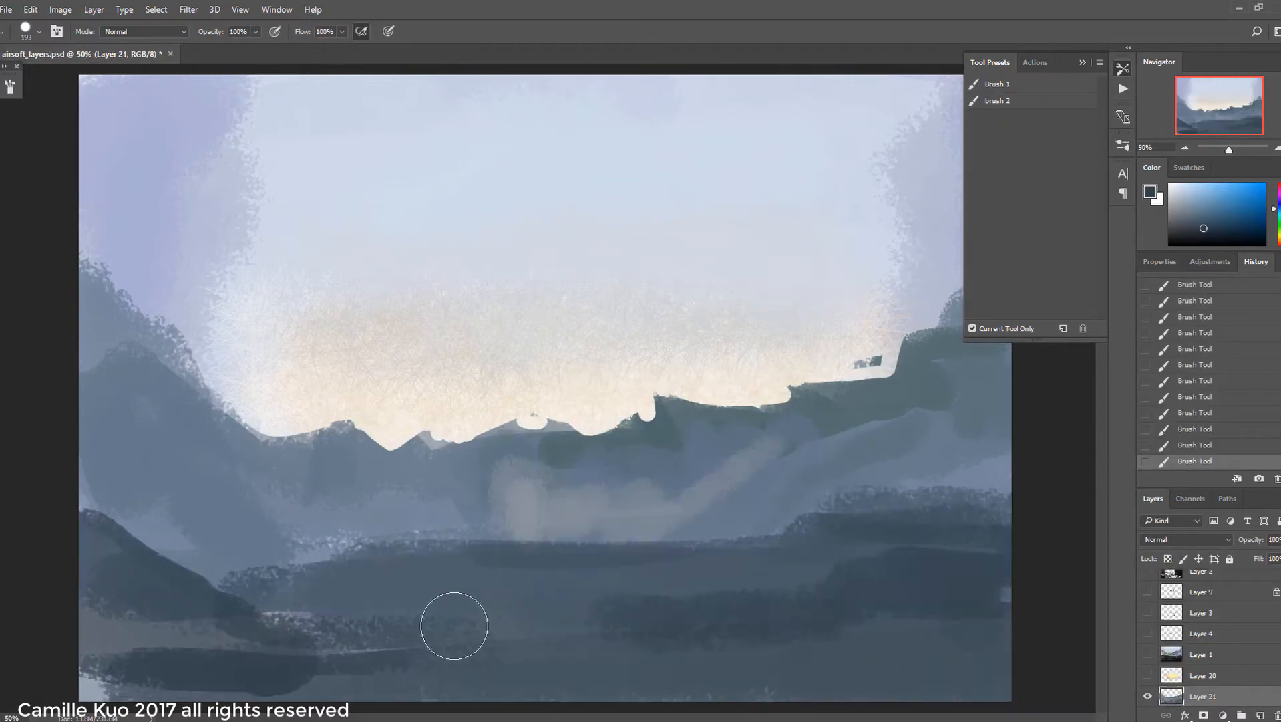
Pick a very dark teal and deepen the shadows across both sides and the bottom of the foreground
left_click(1223, 231)
left_click_drag(969, 641, 494, 658)
left_click_drag(701, 581, 936, 558)
mouse_move(114, 547)
left_mouse_down()
mouse_move(288, 586)
mouse_move(474, 575)
left_mouse_up()
Create a new layer, flatten the round brush tip to 24% roundness, and save it as the tool preset Brush 3
left_click(1261, 716)
left_click(38, 32)
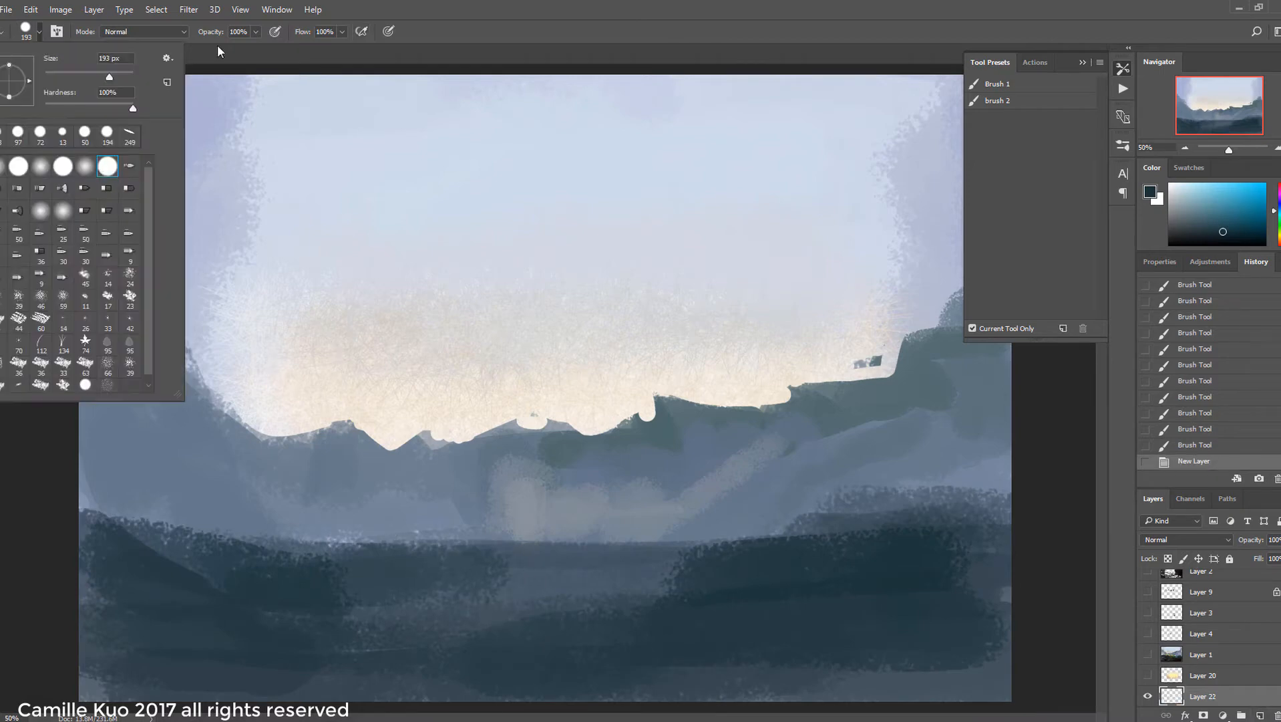
left_click(10, 86)
left_click_drag(242, 259, 242, 248)
left_click(1063, 328)
left_click_drag(556, 244, 661, 245)
type("3")
key("Return")
Choose a dark green and paint horizontal meadow bands across the foreground
left_click(1279, 219)
left_click_drag(260, 550, 843, 555)
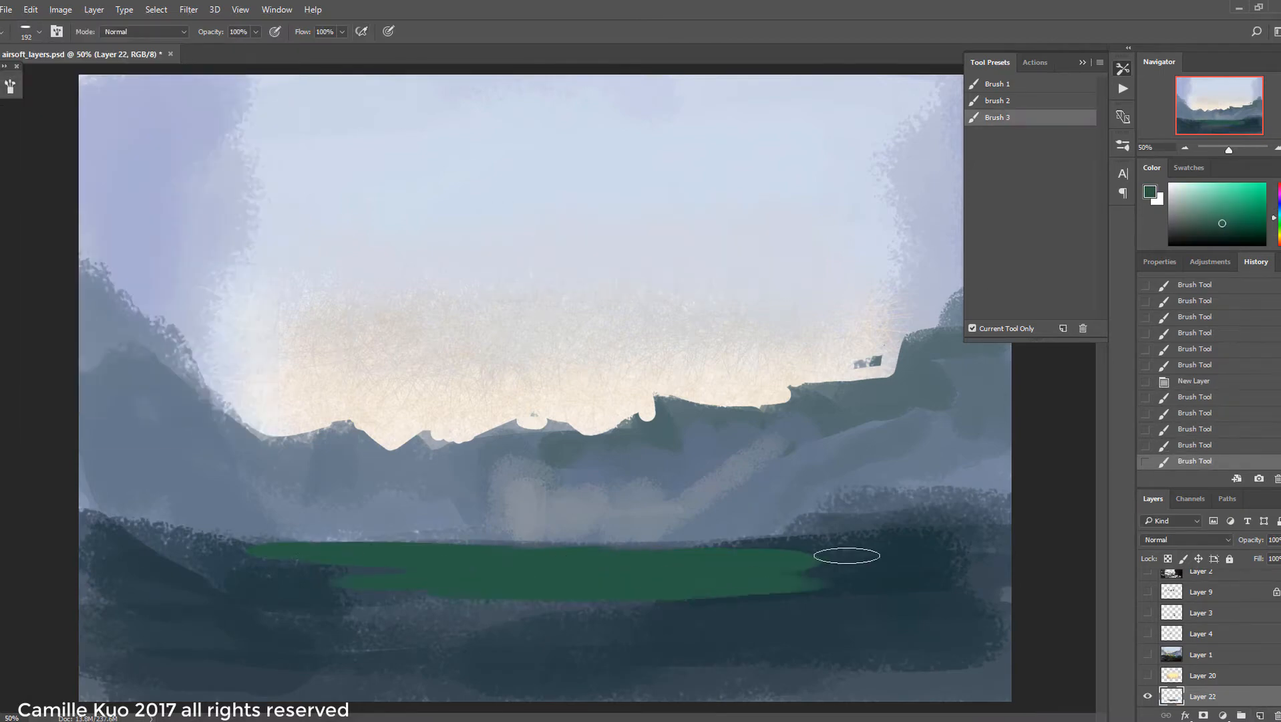
left_click_drag(247, 595, 668, 639)
Lower the brush flow to 33% and paint softer green strokes over the right side of the meadow
left_click(10, 86)
left_click(342, 31)
left_click_drag(338, 46, 298, 47)
mouse_move(862, 568)
left_mouse_down()
mouse_move(463, 552)
mouse_move(695, 543)
left_mouse_up()
Pick a golden yellow and paint sunlit horizontal bands over the center of the green meadow
left_click(1223, 203)
left_click_drag(461, 539, 739, 539)
left_click_drag(334, 551, 755, 562)
mouse_move(374, 596)
left_mouse_down()
mouse_move(660, 587)
mouse_move(534, 586)
left_mouse_up()
Change the brush blend mode, step back, and paint a darker stroke under the lower yellow band
left_click(144, 32)
key("ctrl+alt+z")
mouse_move(467, 611)
left_mouse_down()
mouse_move(768, 601)
mouse_move(688, 605)
left_mouse_up()
Restore the brush mode to Normal, sample colors from the meadow, and blend yellow-green strokes into its lower and upper edges
left_click(128, 32)
left_click(117, 45)
left_click(449, 594, "alt")
left_click_drag(401, 641, 828, 618)
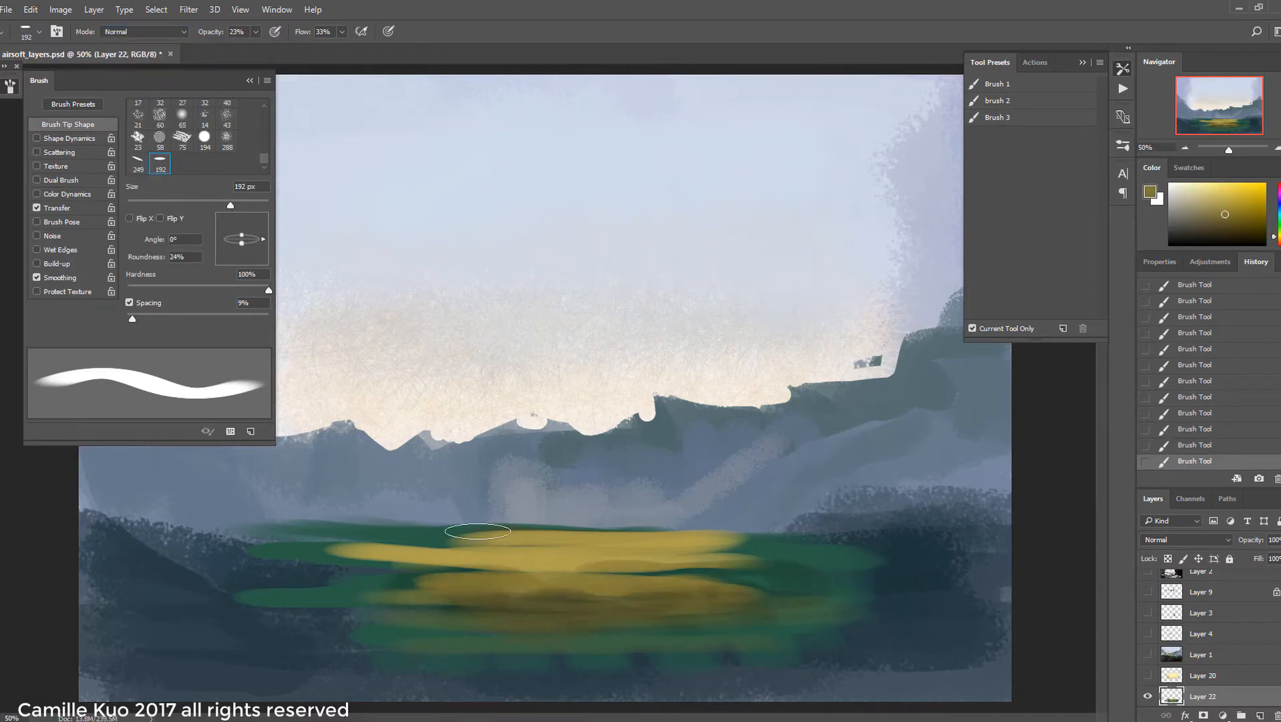
left_click(539, 564, "alt")
left_click_drag(728, 558, 845, 541)
left_click_drag(461, 532, 374, 540)
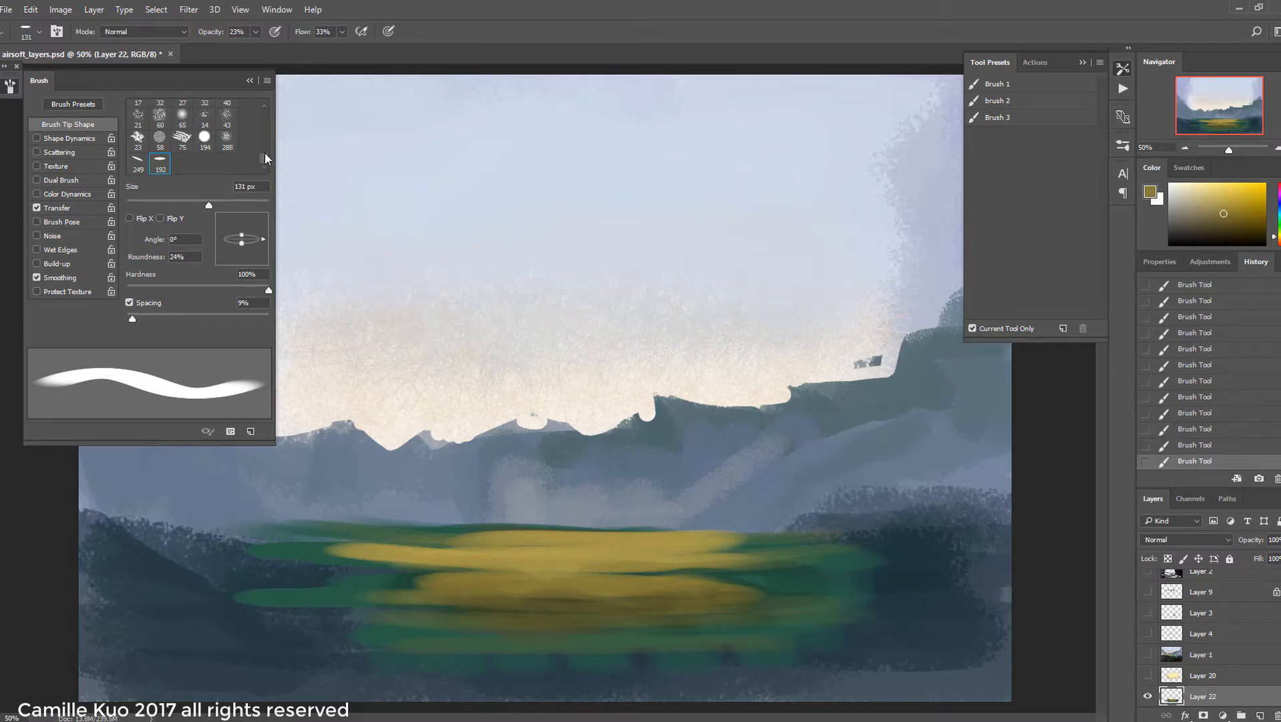
Choose the 134 px grass brush tip and set Shape Dynamics to 75% size jitter, Pen Pressure control and 47% minimum diameter
mouse_move(264, 151)
left_mouse_down()
mouse_move(264, 125)
mouse_move(264, 141)
left_mouse_up()
left_click(161, 142)
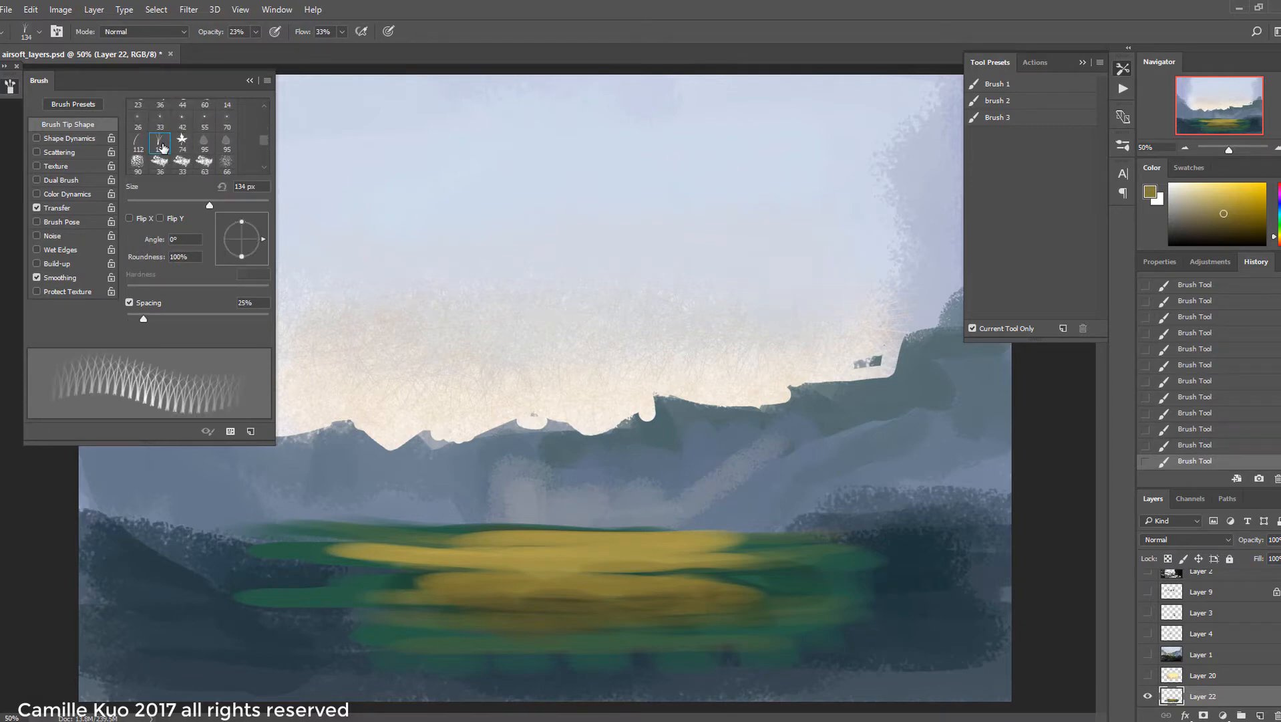
left_click(67, 136)
left_click_drag(127, 119, 233, 120)
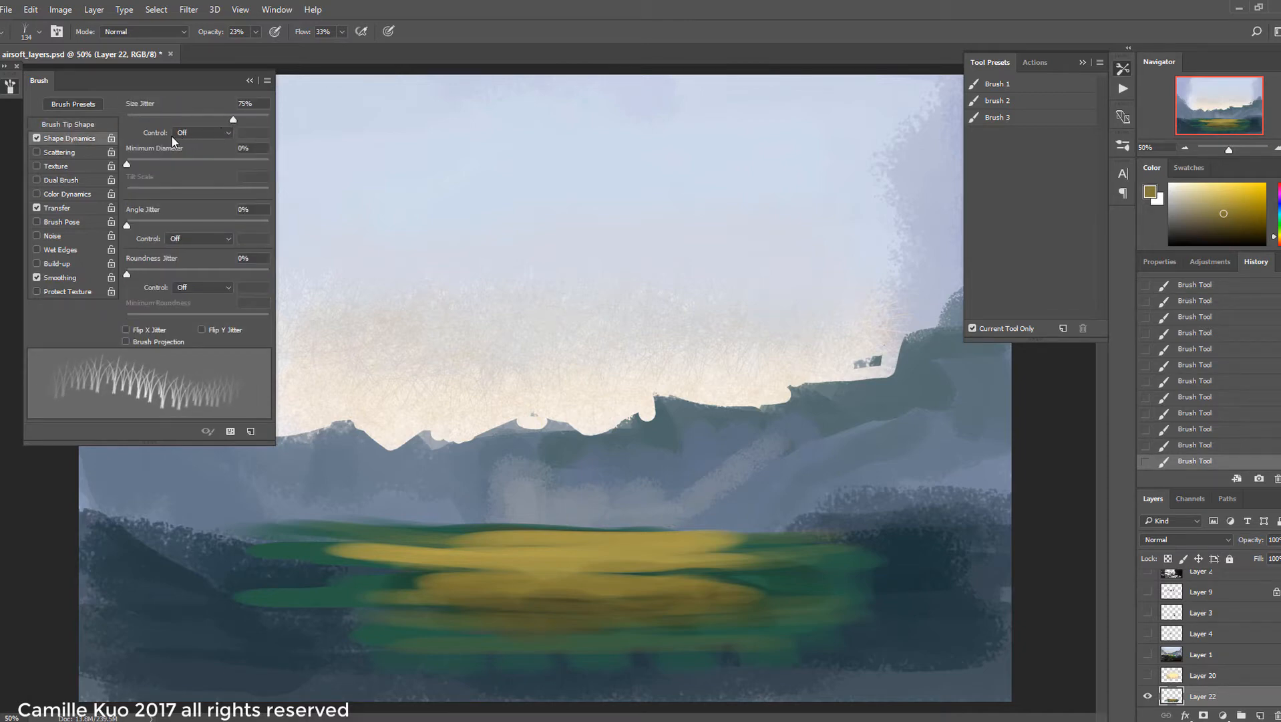
left_click_drag(127, 164, 129, 167)
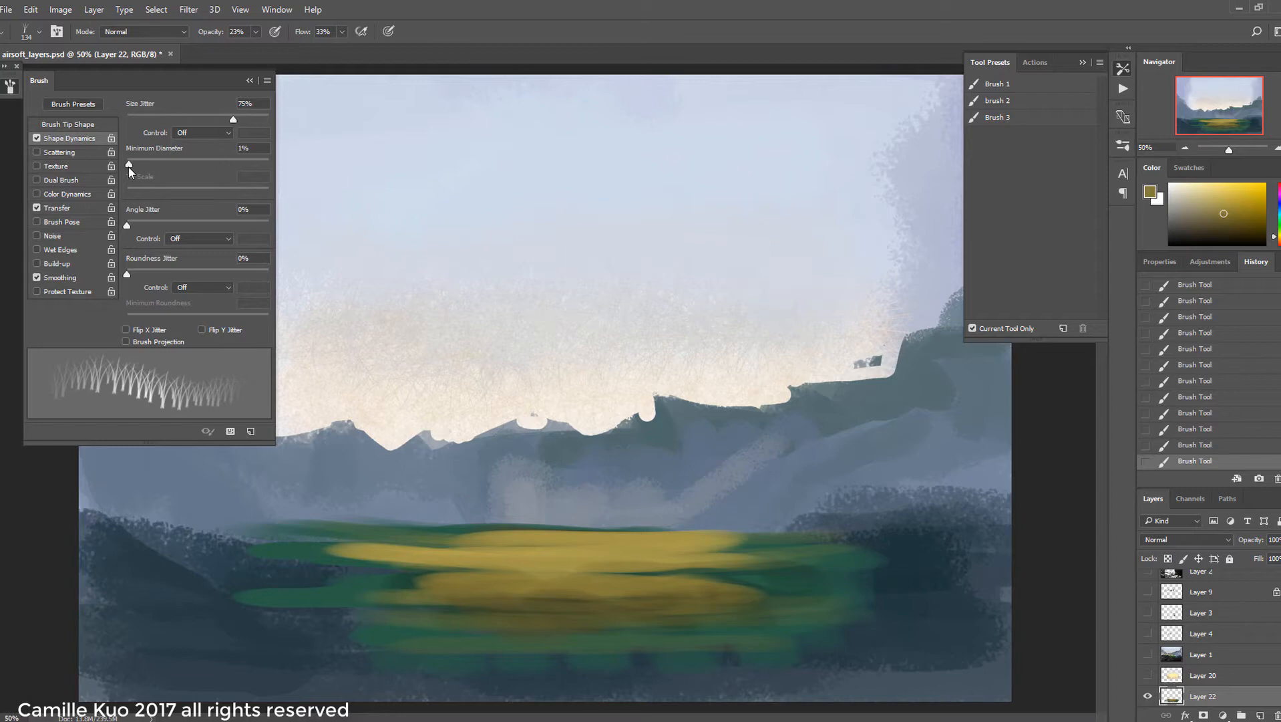
left_click(214, 138)
left_click(211, 163)
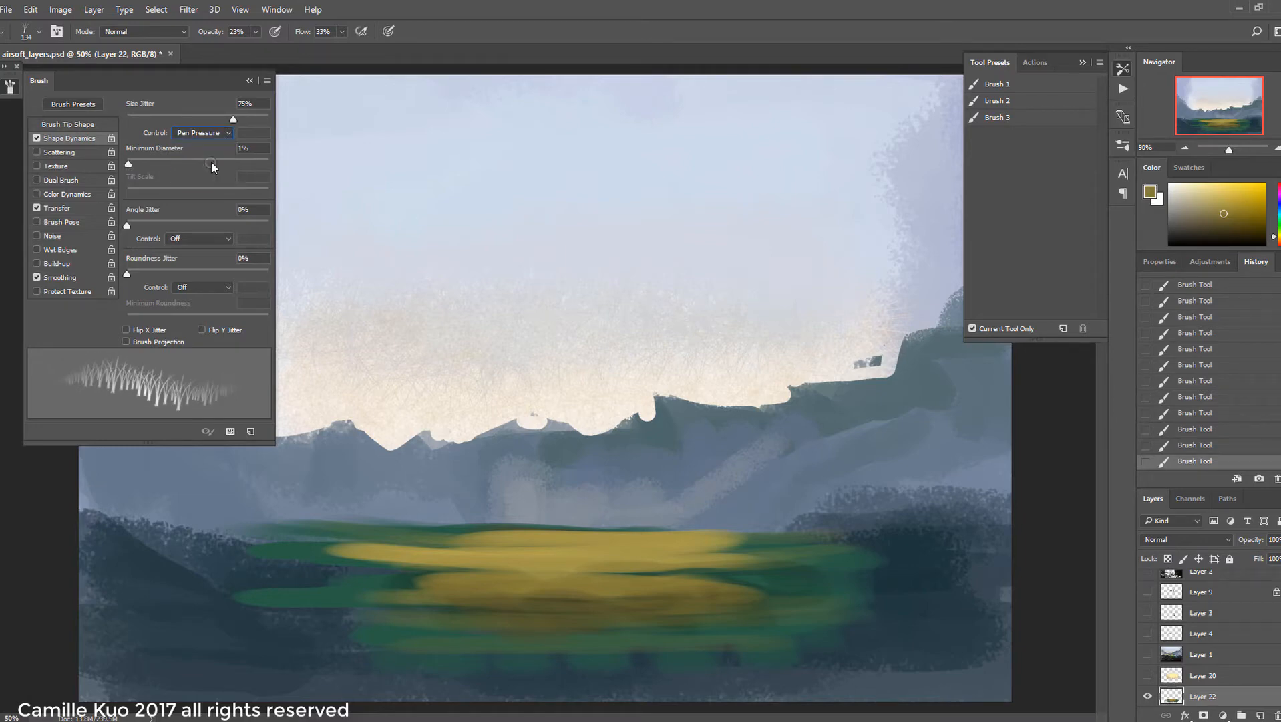
mouse_move(211, 162)
left_mouse_down()
mouse_move(173, 220)
mouse_move(125, 221)
mouse_move(219, 163)
mouse_move(194, 168)
left_mouse_up()
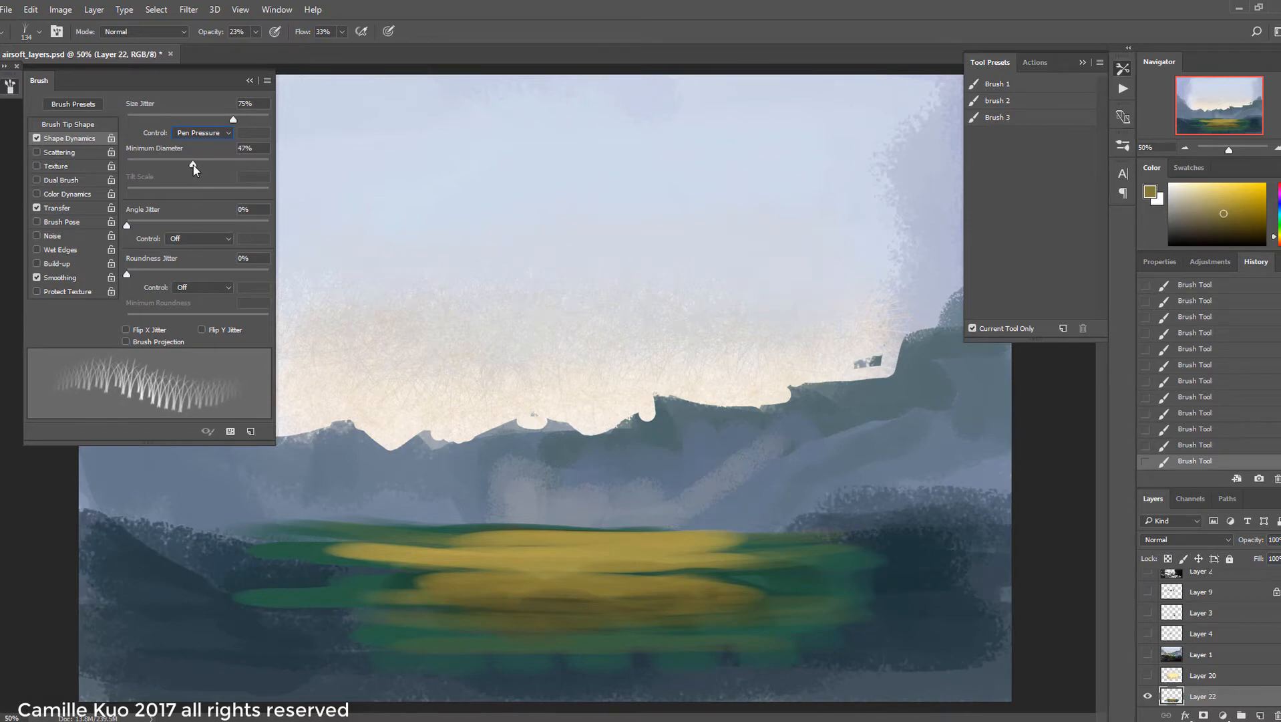
Set the grass brush's angle jitter to 16% and roundness jitter to 37%, and enable Scattering with a count of 2
left_click_drag(172, 221, 149, 221)
mouse_move(127, 273)
left_mouse_down()
mouse_move(231, 268)
mouse_move(179, 273)
left_mouse_up()
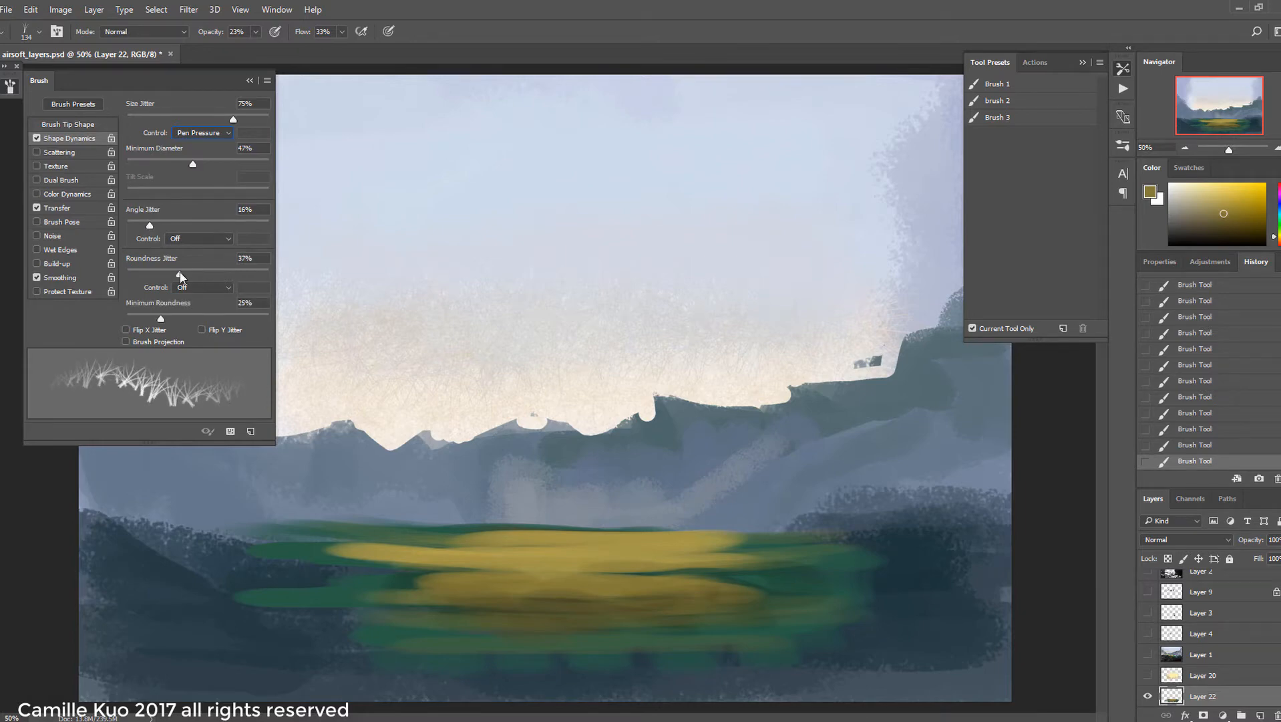
left_click(86, 153)
mouse_move(127, 120)
left_mouse_down()
mouse_move(157, 122)
mouse_move(123, 123)
left_mouse_up()
mouse_move(127, 168)
left_mouse_down()
mouse_move(150, 171)
mouse_move(137, 171)
left_mouse_up()
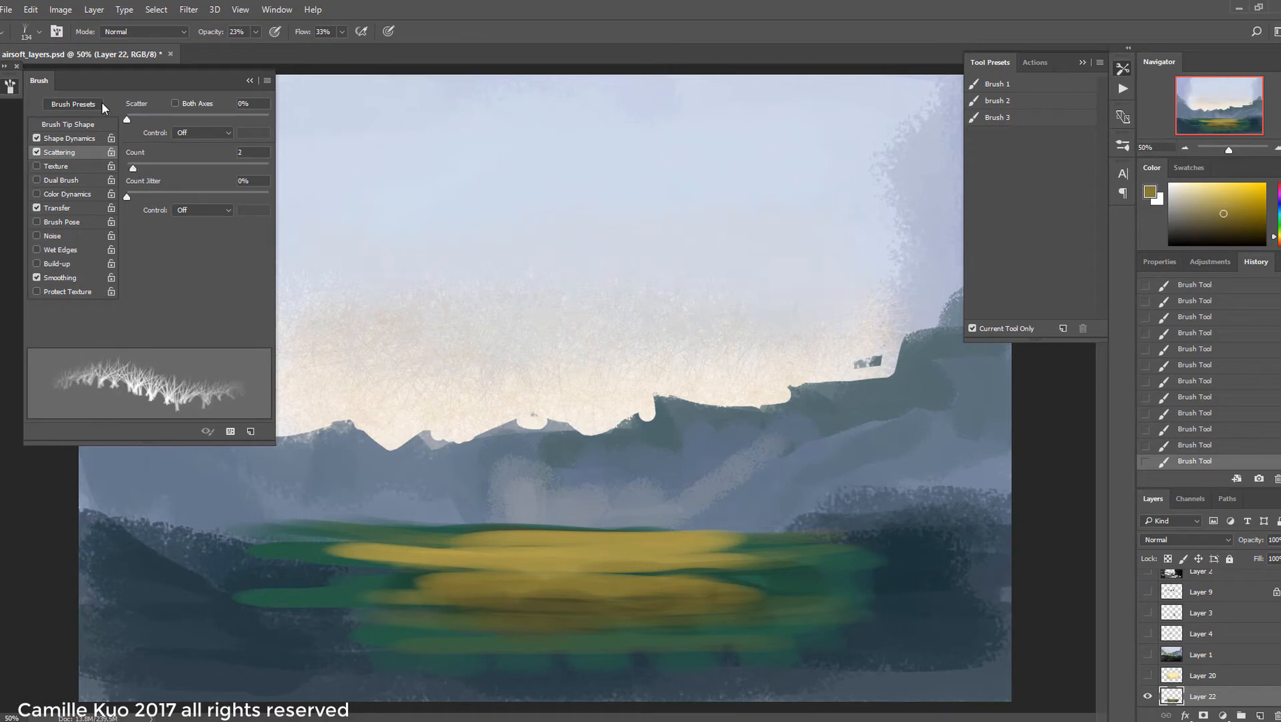
On a new layer, paint green grass in Overlay mode at 100% opacity and flow over both ends of the upper yellow band
left_click(1260, 715)
left_click(1279, 228)
left_click_drag(210, 32, 246, 22)
left_click_drag(338, 552, 458, 554)
left_click_drag(303, 32, 349, 44)
left_click_drag(651, 535, 825, 540)
left_click_drag(819, 562, 681, 560)
left_click_drag(340, 554, 458, 553)
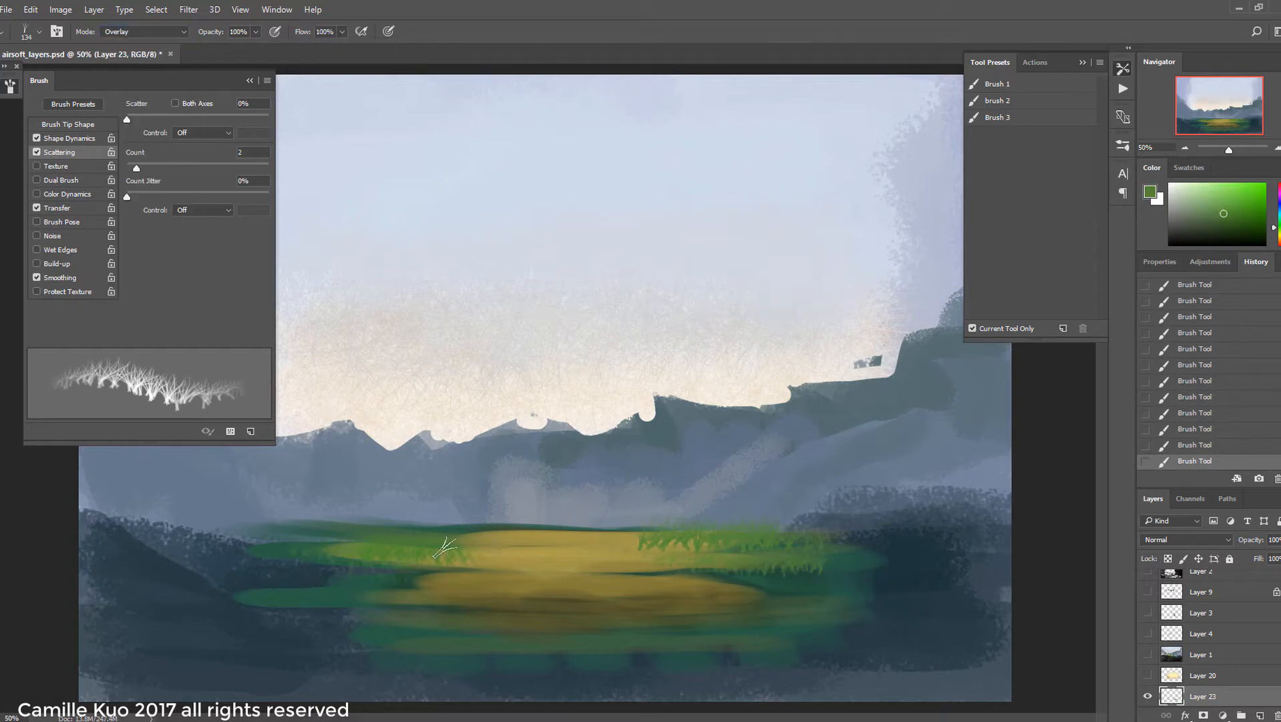
mouse_move(882, 575)
left_mouse_down()
mouse_move(695, 587)
mouse_move(682, 562)
left_mouse_up()
Switch the brush to Linear Dodge (Add) and paint bright grass highlights in a paler green at both ends of the band
left_click(144, 31)
left_click(133, 150)
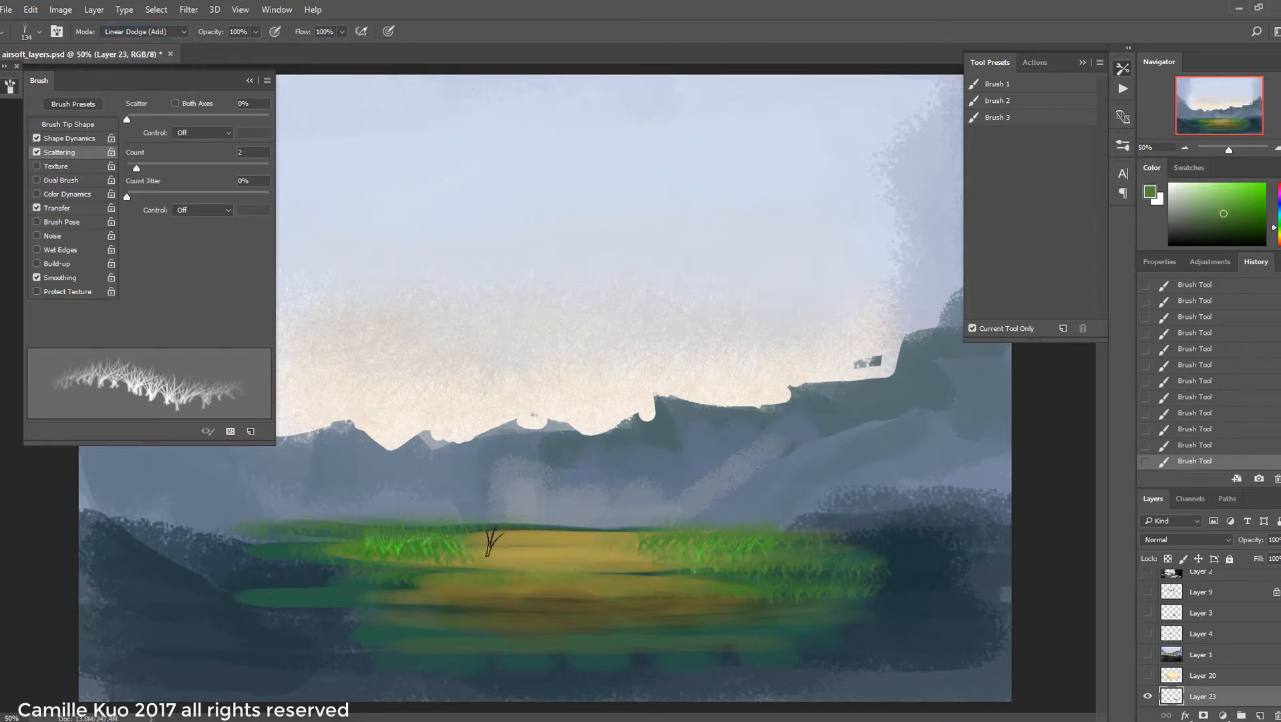
left_click_drag(415, 551, 460, 547)
left_click(1199, 207)
mouse_move(344, 561)
left_mouse_down()
mouse_move(466, 553)
mouse_move(477, 538)
left_mouse_up()
mouse_move(651, 551)
left_mouse_down()
mouse_move(711, 561)
mouse_move(835, 551)
left_mouse_up()
left_click_drag(748, 541, 818, 539)
Restore the brush mode to Normal and extend the grass past the right end of the meadow
left_click(144, 32)
left_click(120, 44)
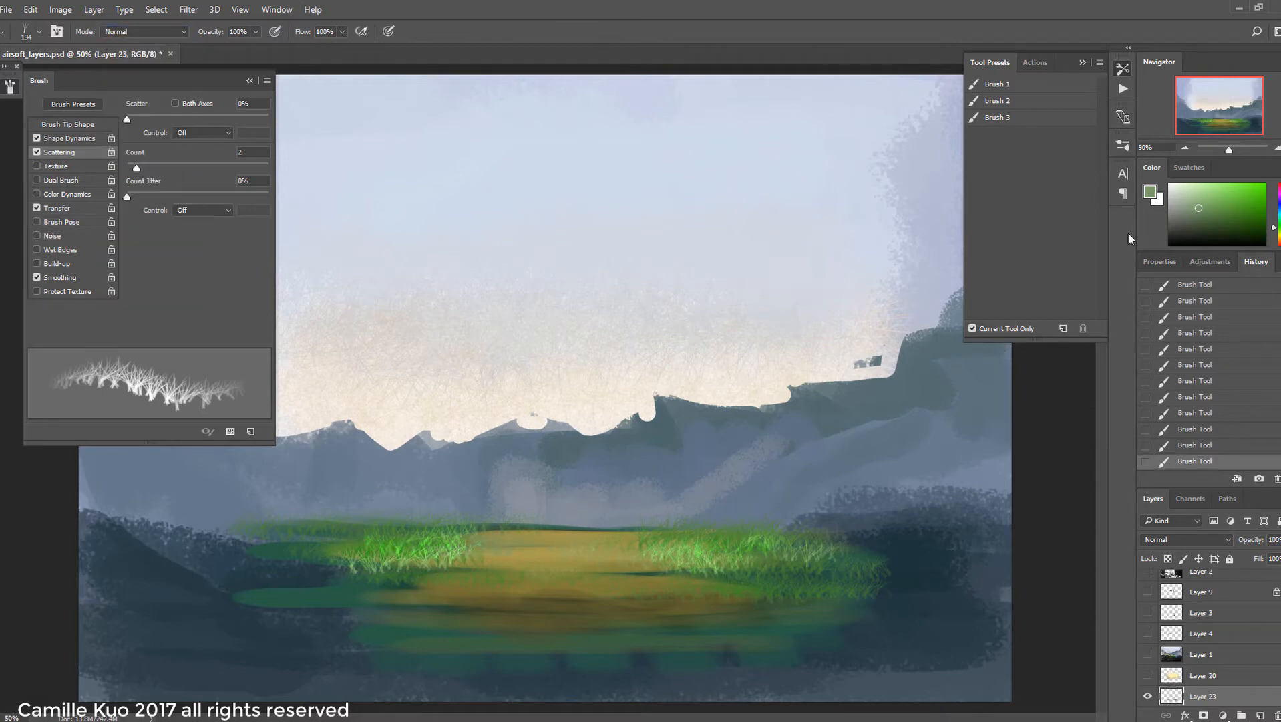
left_click_drag(828, 555, 912, 558)
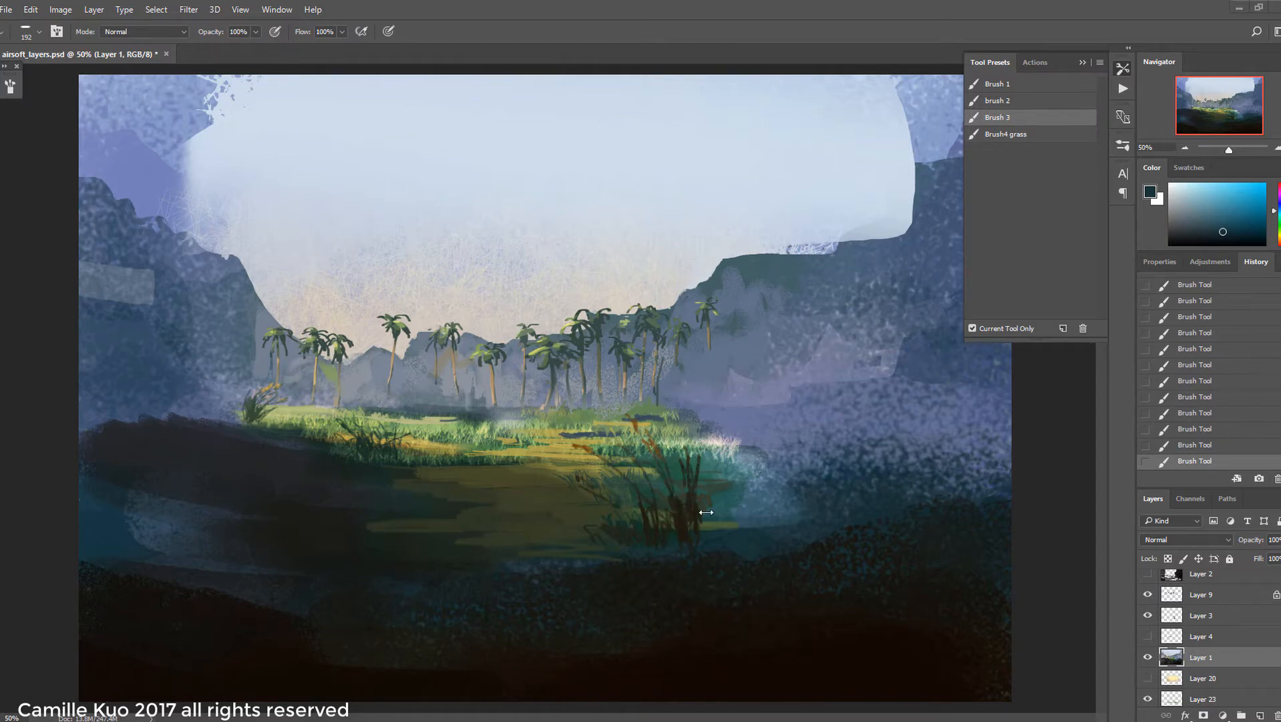
Create a new layer for foreground plants and set the flat brush tip to 14 px with a 14° angle
left_click(1253, 603)
left_click(1260, 716)
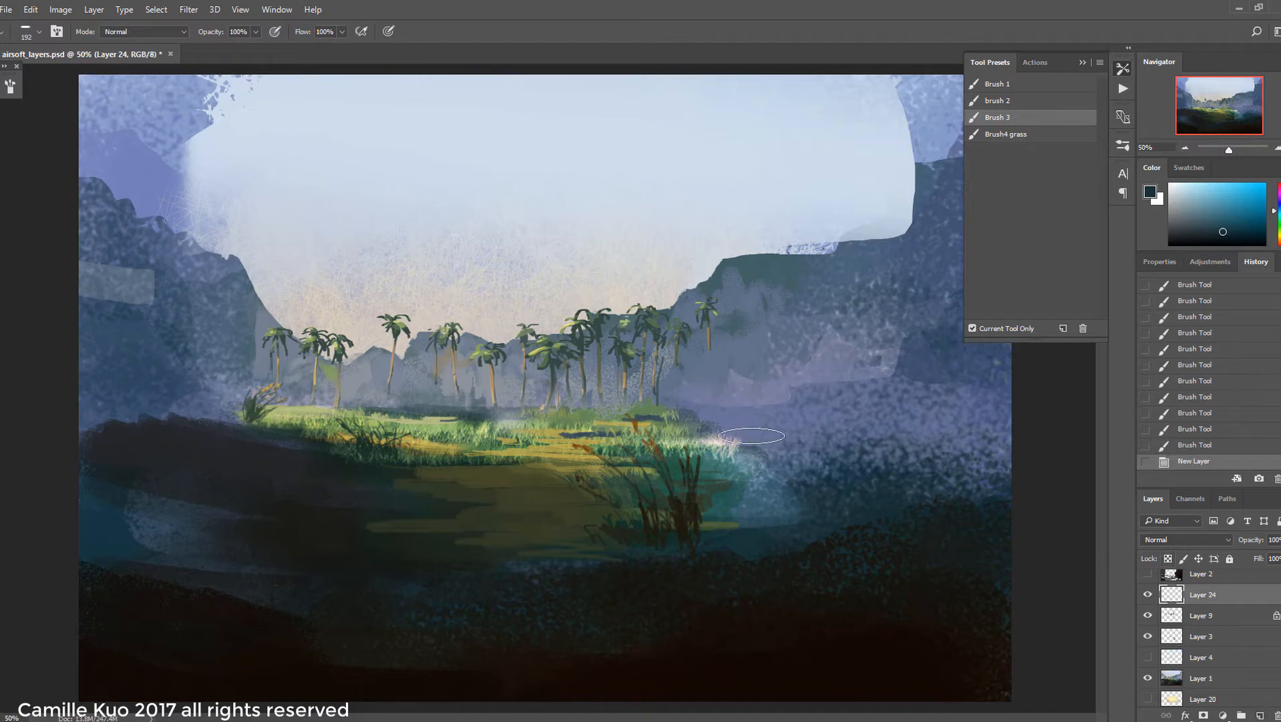
left_click(10, 85)
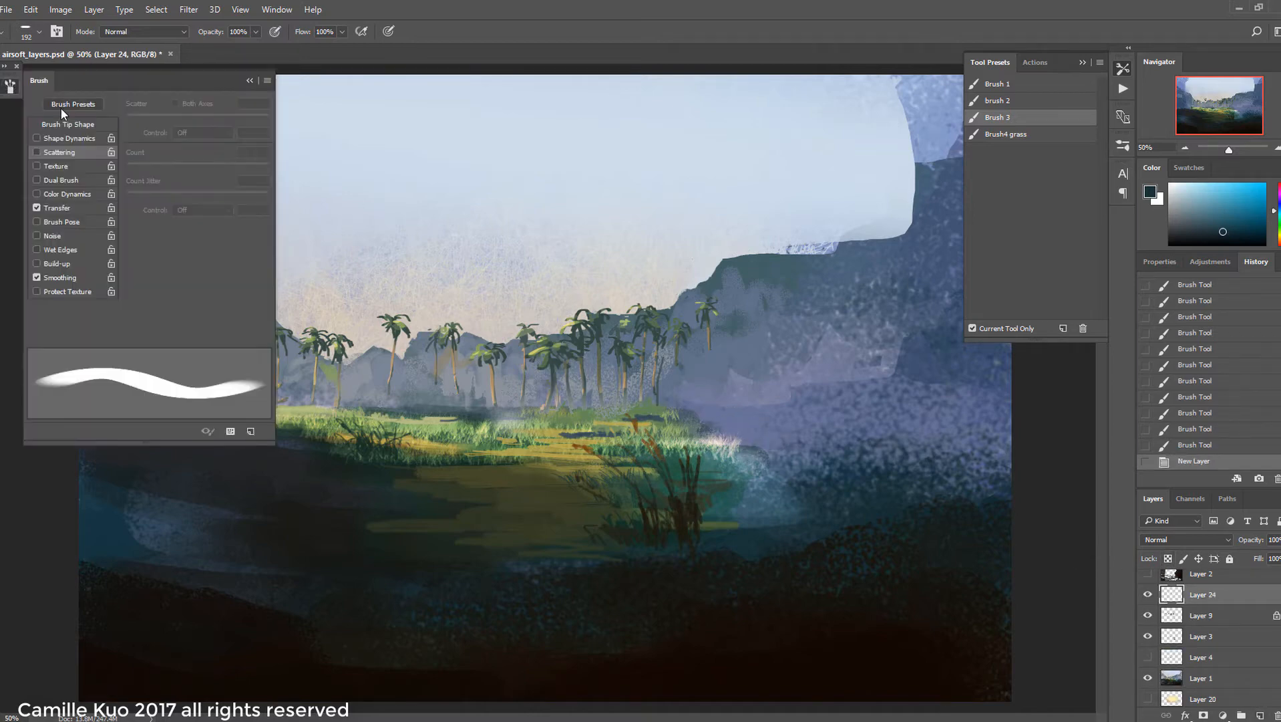
left_click(139, 202)
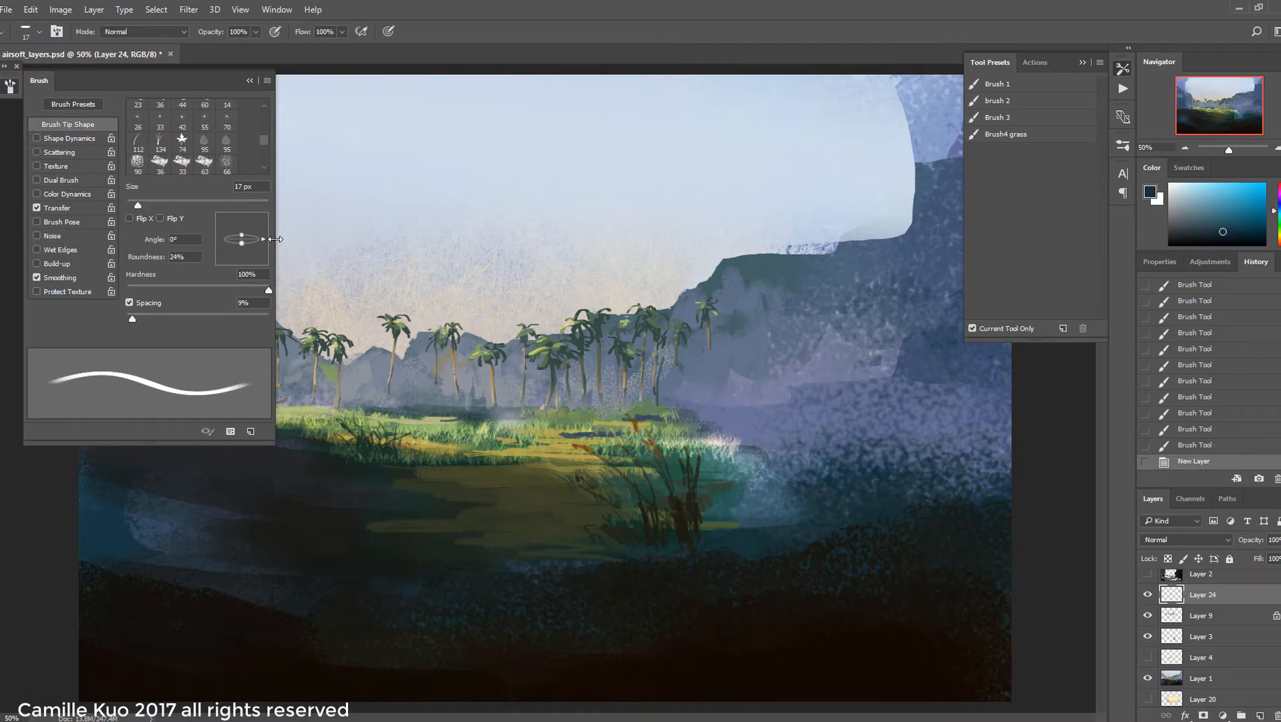
left_click_drag(265, 239, 264, 234)
key("bracketleft")
key("bracketleft")
key("bracketleft")
Sample the dark reed color and paint curved grass blades to the right of the existing reeds
mouse_move(719, 528)
left_mouse_down()
mouse_move(719, 474)
mouse_move(753, 458)
left_mouse_up()
left_click(691, 521, "alt")
left_click_drag(734, 529, 811, 455)
left_click_drag(753, 534, 795, 463)
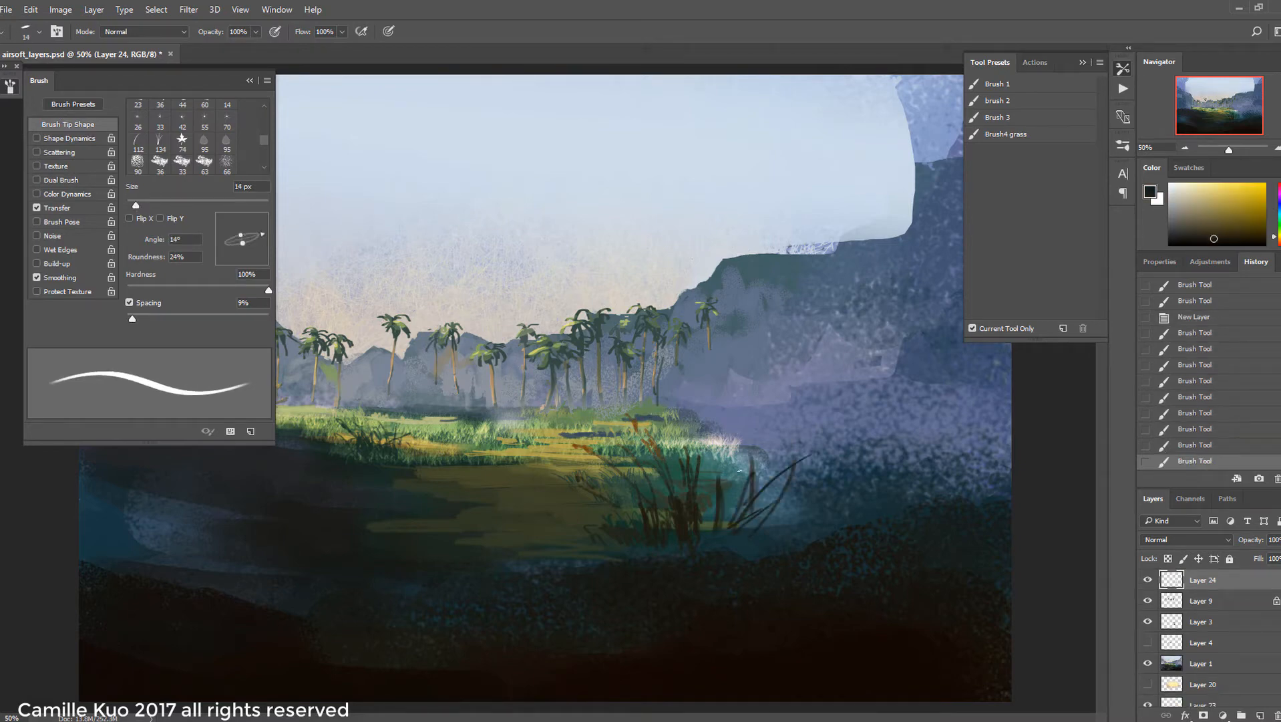
left_click_drag(747, 502, 706, 446)
left_click_drag(788, 525, 789, 440)
Sample the dark palm green and paint a cluster of leaning palm trees to the right of the existing palms
left_click(700, 314, "alt")
left_click_drag(695, 403, 682, 340)
key("ctrl+z")
left_click_drag(733, 398, 750, 335)
left_click_drag(769, 389, 795, 319)
left_click_drag(800, 389, 807, 337)
left_click_drag(710, 398, 695, 355)
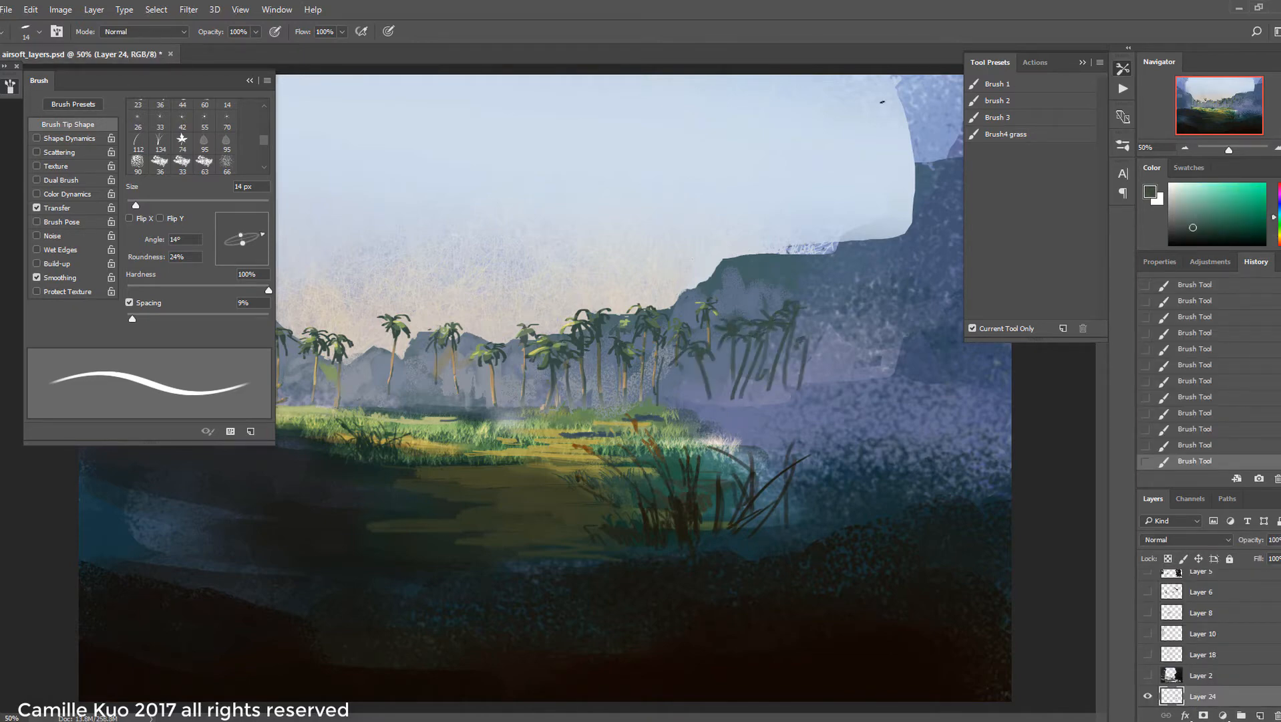
Load the Brush 1 preset with a 71 px round tip in Overlay mode, sample a palm color, and lock Layer 24's transparent pixels
left_click(989, 84)
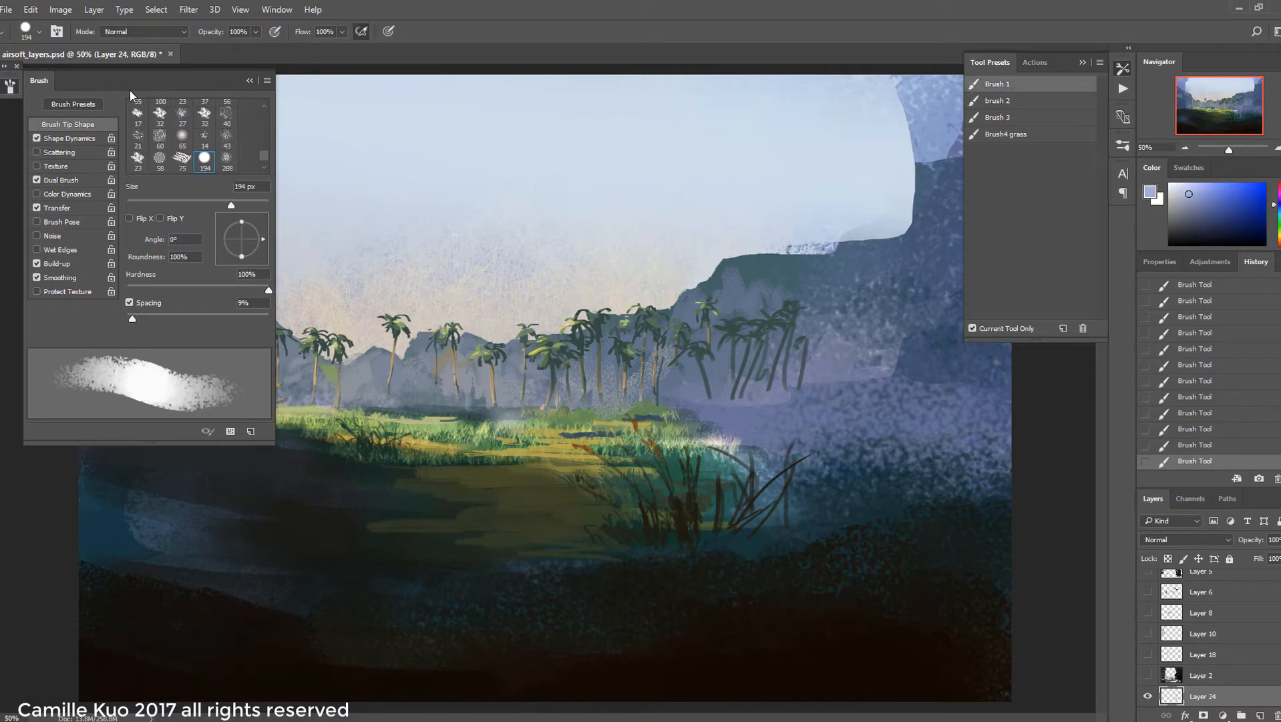
left_click_drag(232, 205, 176, 203)
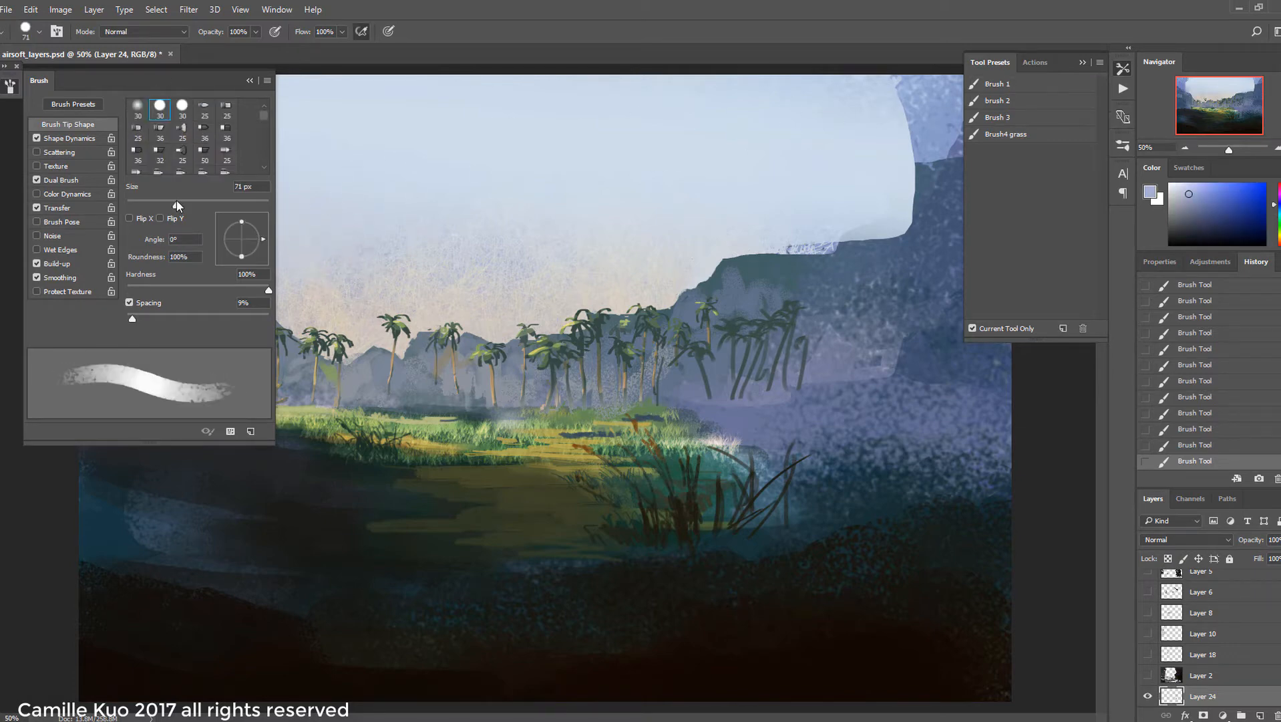
left_click(182, 33)
left_click(126, 185)
left_click(707, 312, "alt")
left_click(1168, 559)
Paint warm light over the new palm trunks, sampling a trunk color and choosing a lighter orange for the right-hand ones
left_click_drag(708, 322, 710, 342)
left_click_drag(697, 355, 703, 376)
left_click_drag(699, 358, 707, 387)
mouse_move(700, 361)
left_mouse_down()
mouse_move(709, 396)
mouse_move(709, 373)
mouse_move(706, 384)
mouse_move(734, 394)
mouse_move(789, 374)
mouse_move(752, 371)
left_mouse_up()
left_click(658, 381, "alt")
left_click(1210, 191)
mouse_move(737, 329)
left_mouse_down()
mouse_move(717, 324)
mouse_move(755, 377)
left_mouse_up()
left_click_drag(789, 330, 776, 381)
Reduce the brush to 38 px, sample a palm color, and paint highlights on the new palm fronds
left_click(1197, 191)
left_click_drag(176, 205, 153, 204)
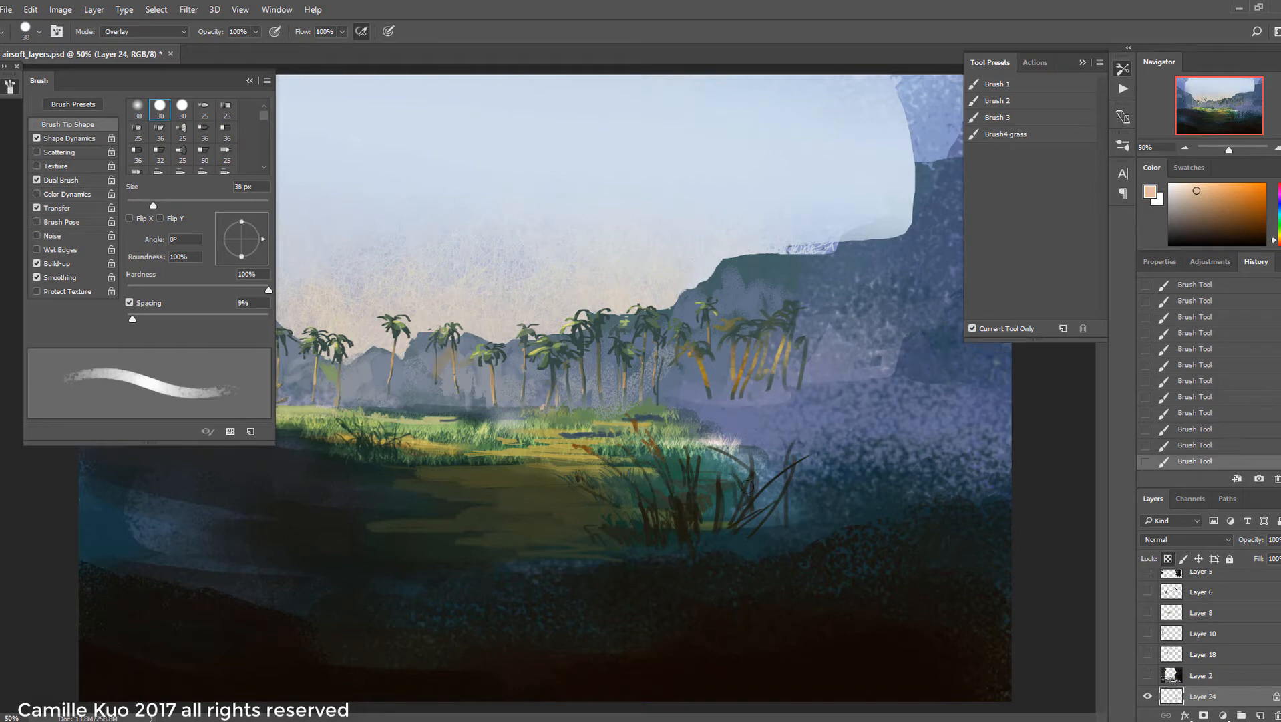
left_click(735, 333, "alt")
left_click_drag(779, 312, 793, 307)
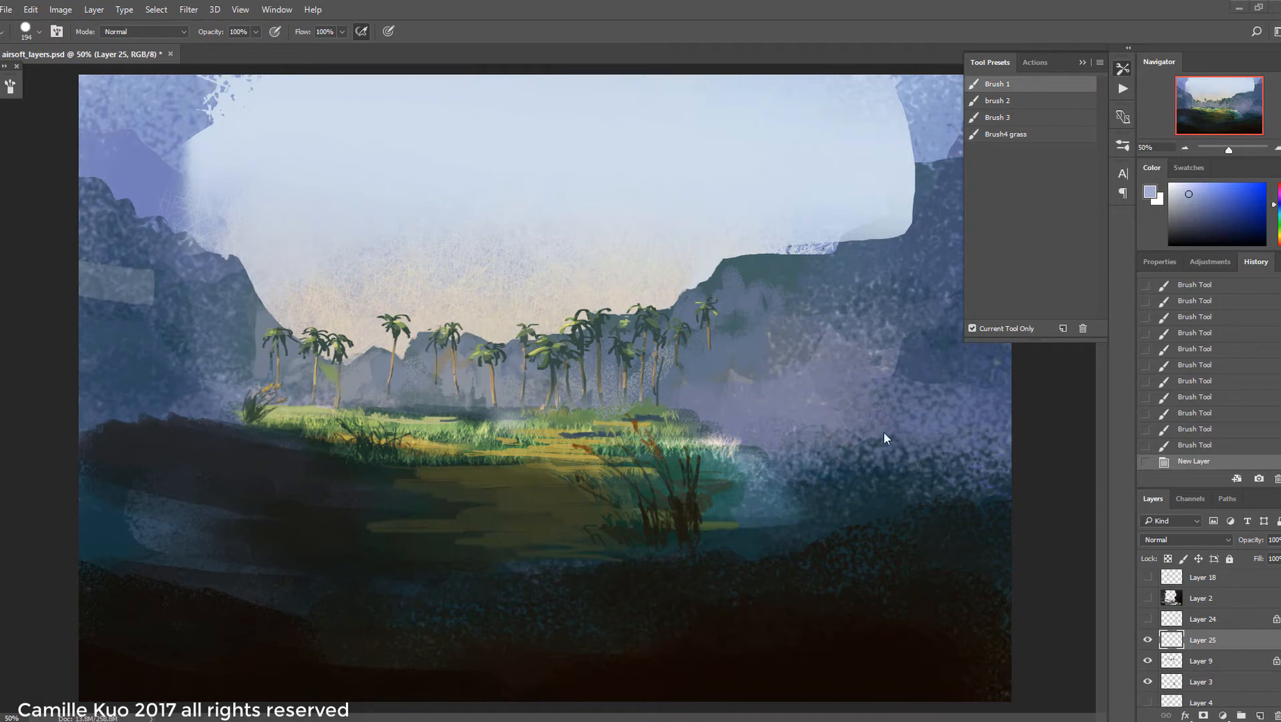
Reset to the default black and paint dark cave walls down the right and left sides of Layer 25
key("d")
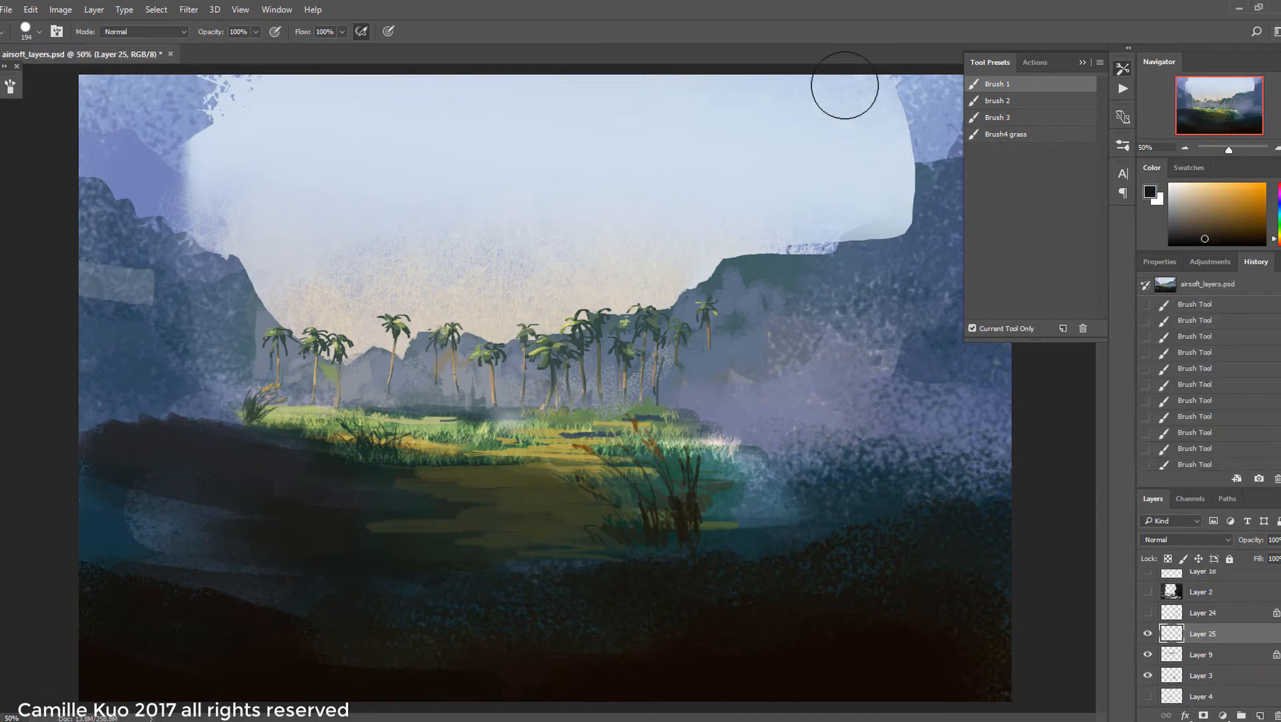
mouse_move(844, 85)
left_mouse_down()
mouse_move(869, 200)
mouse_move(949, 57)
mouse_move(798, 455)
mouse_move(909, 114)
left_mouse_up()
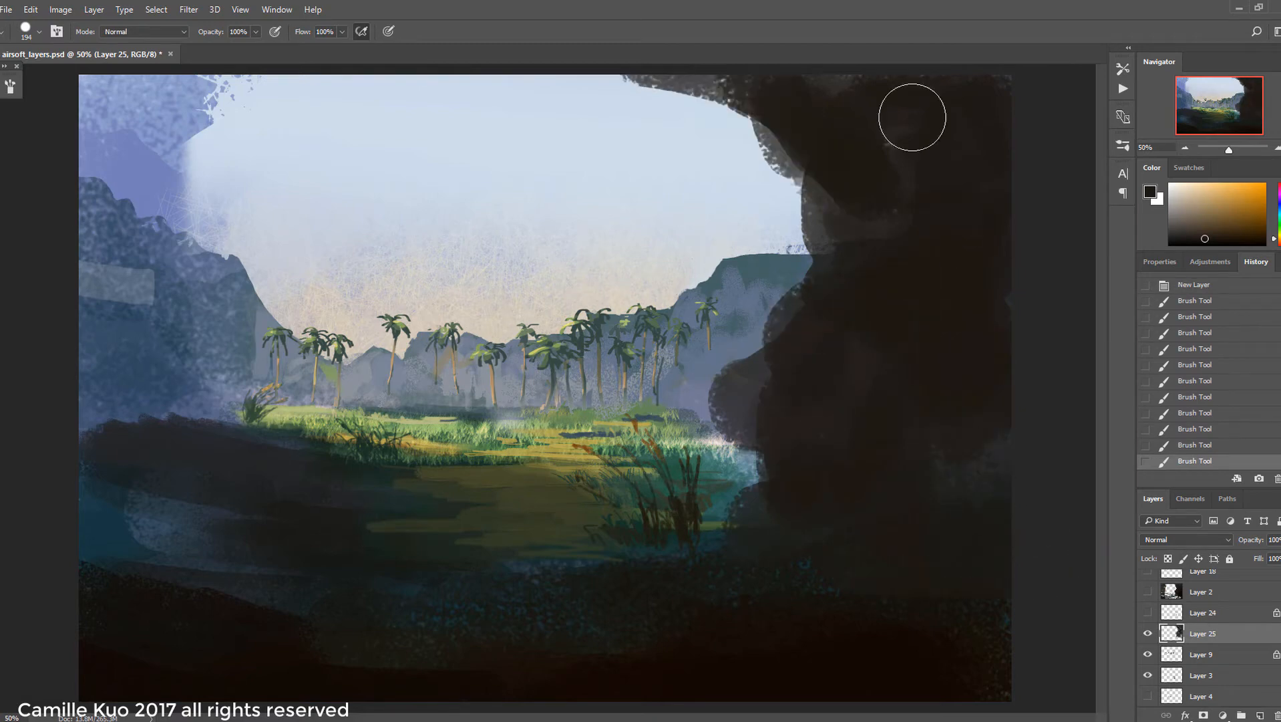
mouse_move(107, 93)
left_mouse_down()
mouse_move(261, 280)
mouse_move(308, 129)
mouse_move(167, 435)
mouse_move(105, 533)
mouse_move(200, 521)
left_mouse_up()
Flatten the brush tip, sample a dark color from the ground, and fill in the right wall
left_click(10, 86)
left_click_drag(246, 222, 245, 236)
left_click(391, 550, "alt")
mouse_move(979, 497)
left_mouse_down()
mouse_move(741, 414)
mouse_move(809, 172)
mouse_move(882, 354)
left_mouse_up()
Erase along the inner edges of both walls to carve angular silhouettes around the opening
key("e")
key("F5")
mouse_move(738, 134)
left_mouse_down()
mouse_move(768, 340)
mouse_move(728, 374)
left_mouse_up()
key("F5")
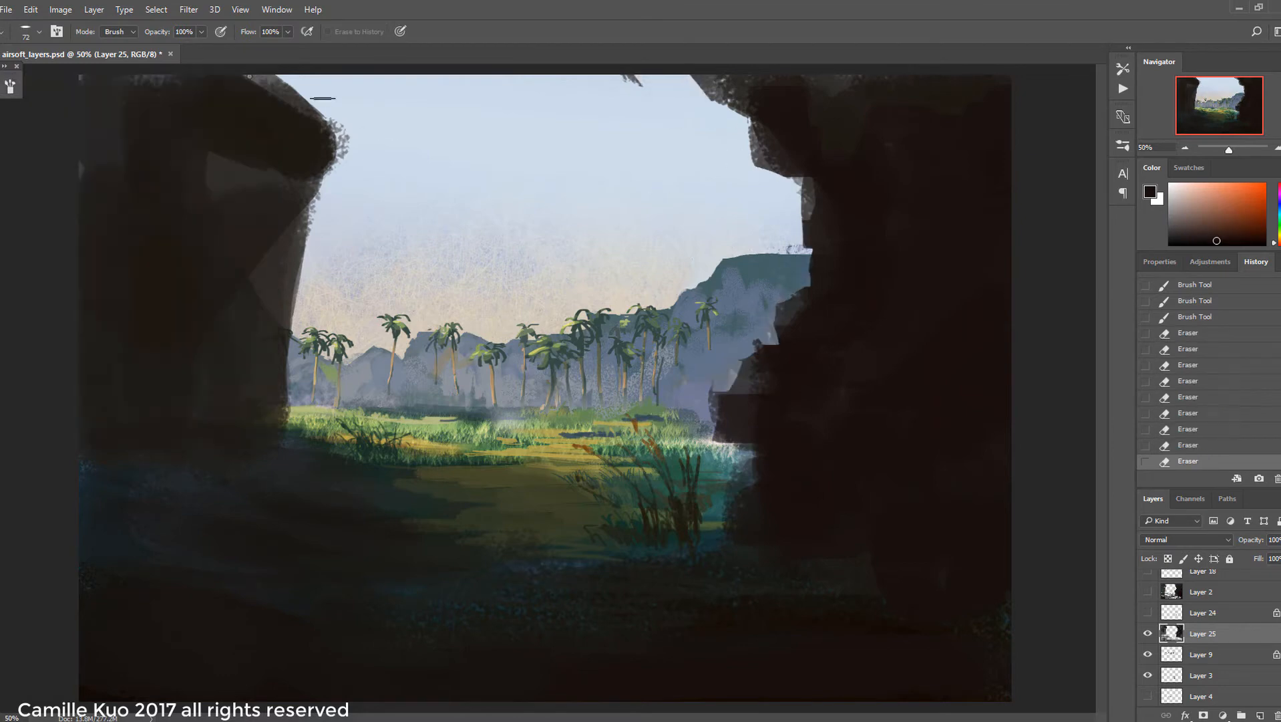
left_click_drag(321, 80, 287, 401)
Paint jagged stone ledges on the lower inner edge of the right wall
key("b")
left_click_drag(735, 374, 745, 461)
mouse_move(745, 401)
left_mouse_down()
mouse_move(830, 315)
mouse_move(735, 371)
left_mouse_up()
Sample colors around the right wall and paint a dark green tint over the lower left wall
left_click(830, 314, "alt")
left_click(10, 86)
left_click(10, 86)
left_click(712, 355, "alt")
left_click_drag(133, 428, 198, 284)
left_click(902, 339, "alt")
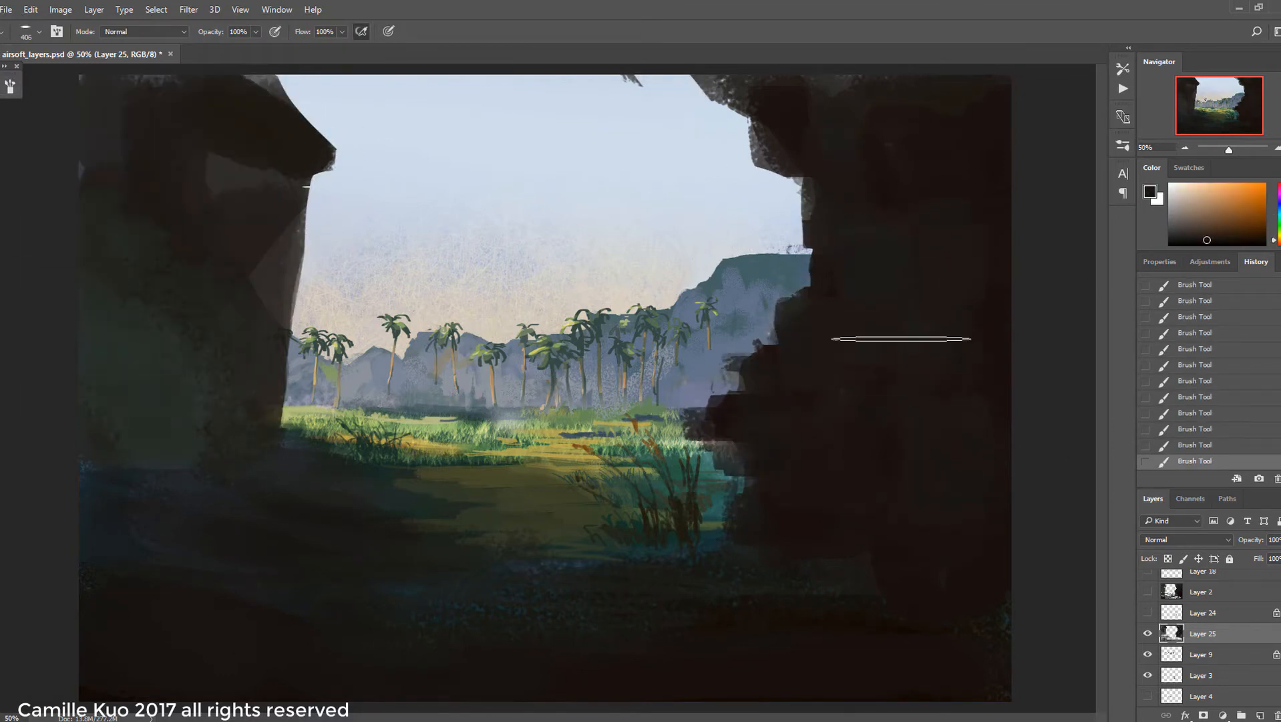
Erase a small window through the left wall and touch up its upper edge with the brush
key("e")
left_click(10, 86)
left_click(10, 87)
left_click_drag(217, 200, 235, 230)
key("b")
left_click_drag(215, 198, 241, 201)
Sample the darkest ground color and paint broad shadow strokes across the foreground from right to left
left_click(835, 602, "alt")
left_click_drag(809, 555, 972, 588)
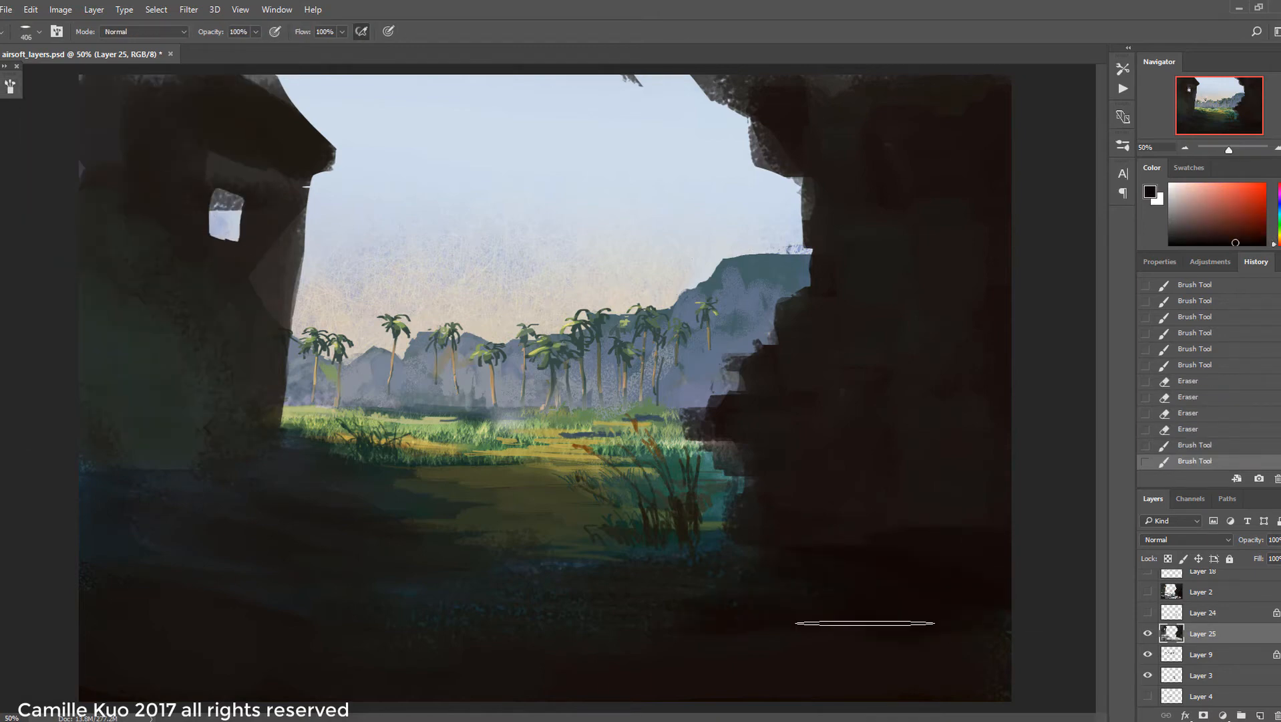
left_click_drag(568, 638, 267, 578)
left_click_drag(230, 568, 101, 601)
Thin and tilt the brush tip, adjusting its angle, and paint dark grass silhouettes along the base of the left wall
left_click(10, 86)
left_click_drag(258, 238, 244, 253)
left_click(10, 87)
mouse_move(164, 428)
left_mouse_down()
mouse_move(182, 468)
mouse_move(139, 473)
left_mouse_up()
left_click(10, 86)
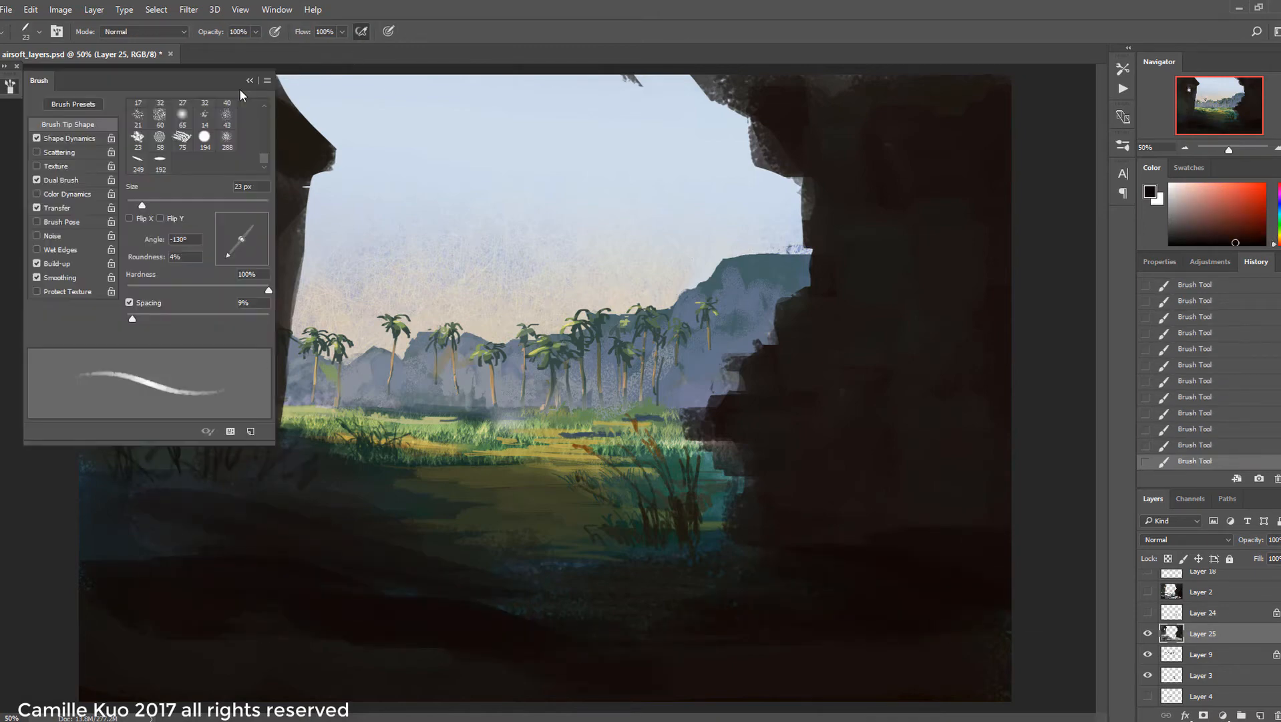
left_click_drag(262, 434, 299, 409)
left_click(10, 86)
left_click_drag(115, 487, 141, 503)
left_click(10, 86)
left_click(10, 86)
Lock Layer 25's transparent pixels, change the brush blend mode, and paint orange light on the wall edges facing the opening
left_click(1168, 559)
left_click(147, 34)
left_click(130, 234)
left_click(1280, 241)
left_click_drag(294, 214, 274, 341)
left_click(1202, 187)
left_click_drag(321, 147, 280, 157)
left_click_drag(705, 81, 731, 106)
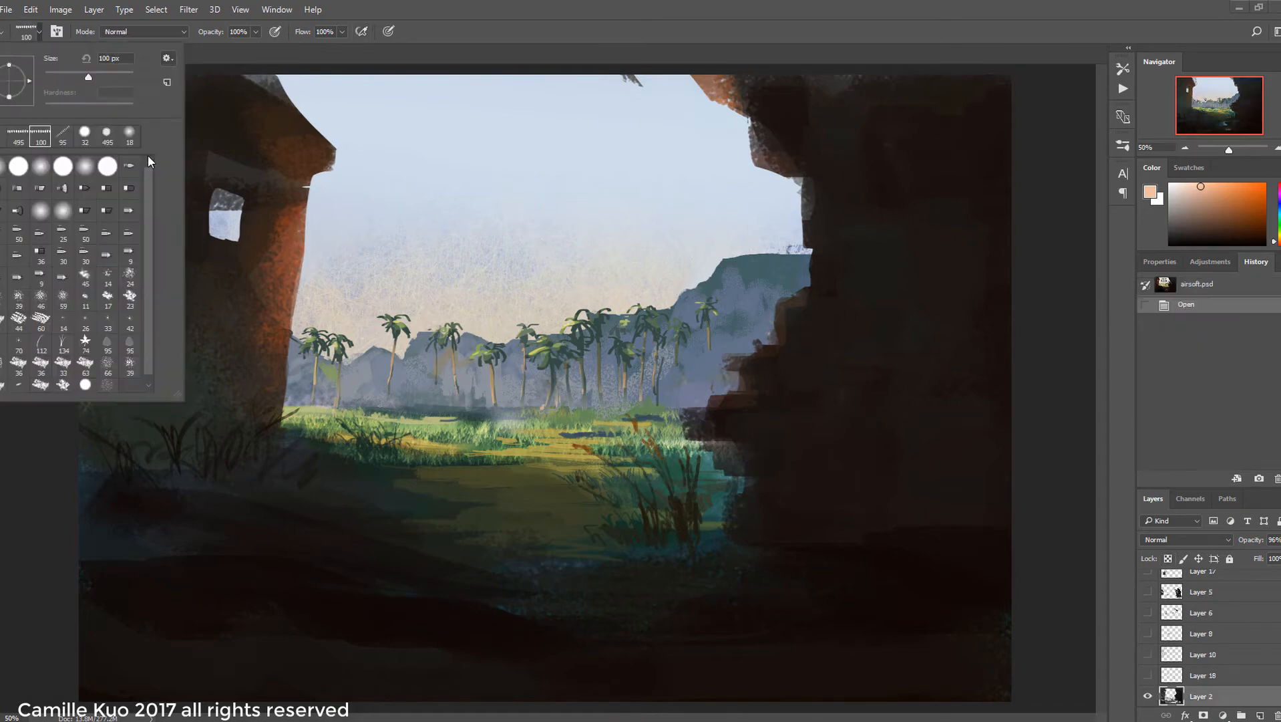
Append the Faux Finish Brushes set to the brush library and select its 100 px brush
left_click(167, 58)
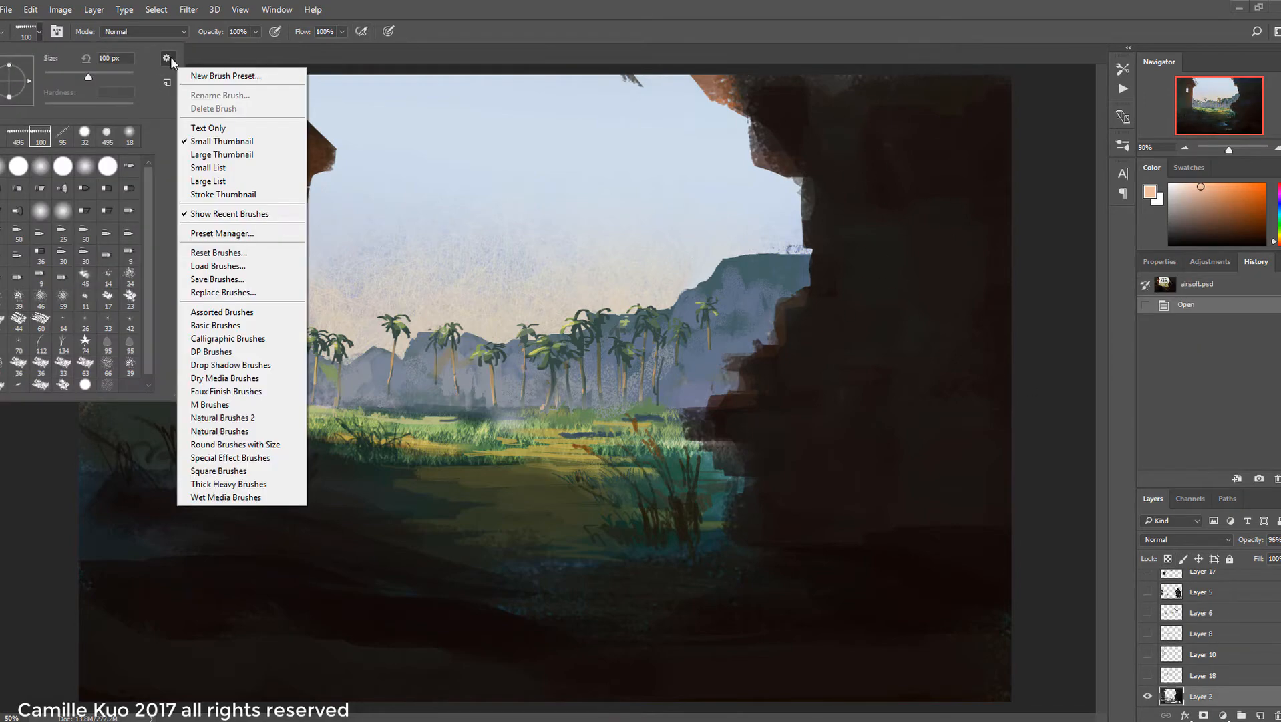
left_click(243, 393)
left_click(697, 280)
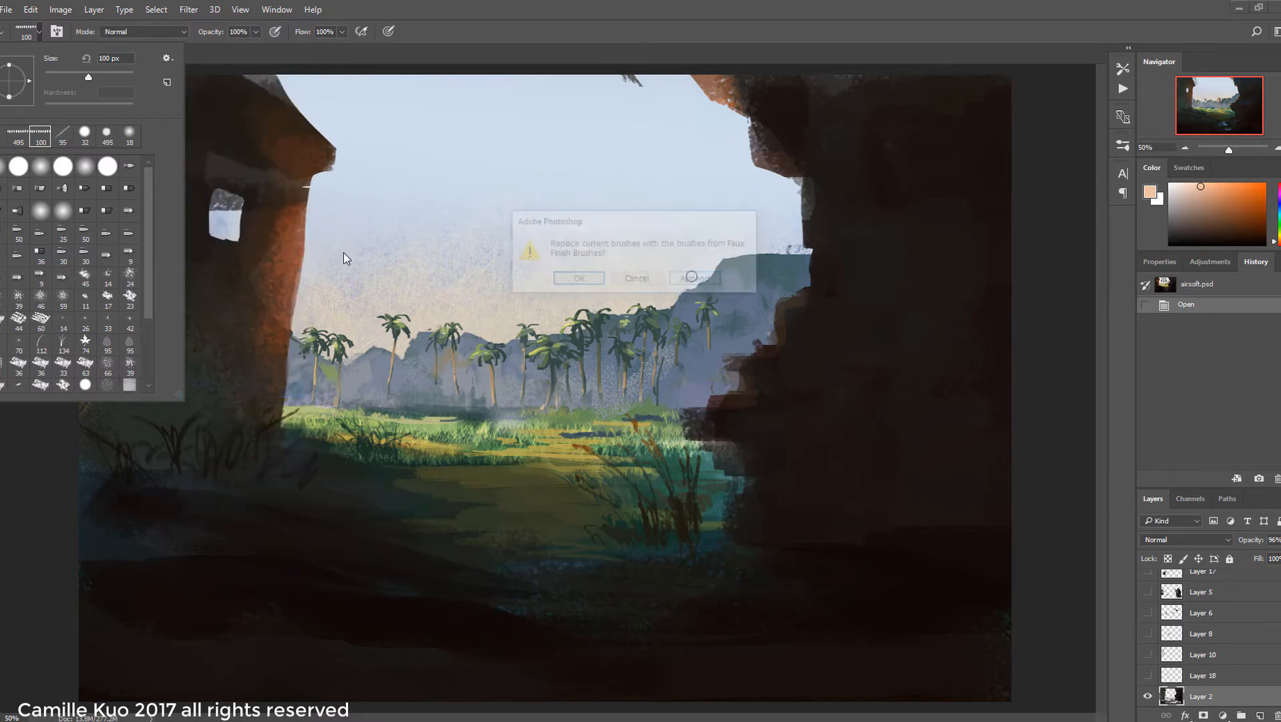
left_click_drag(150, 291, 151, 384)
left_click(62, 368)
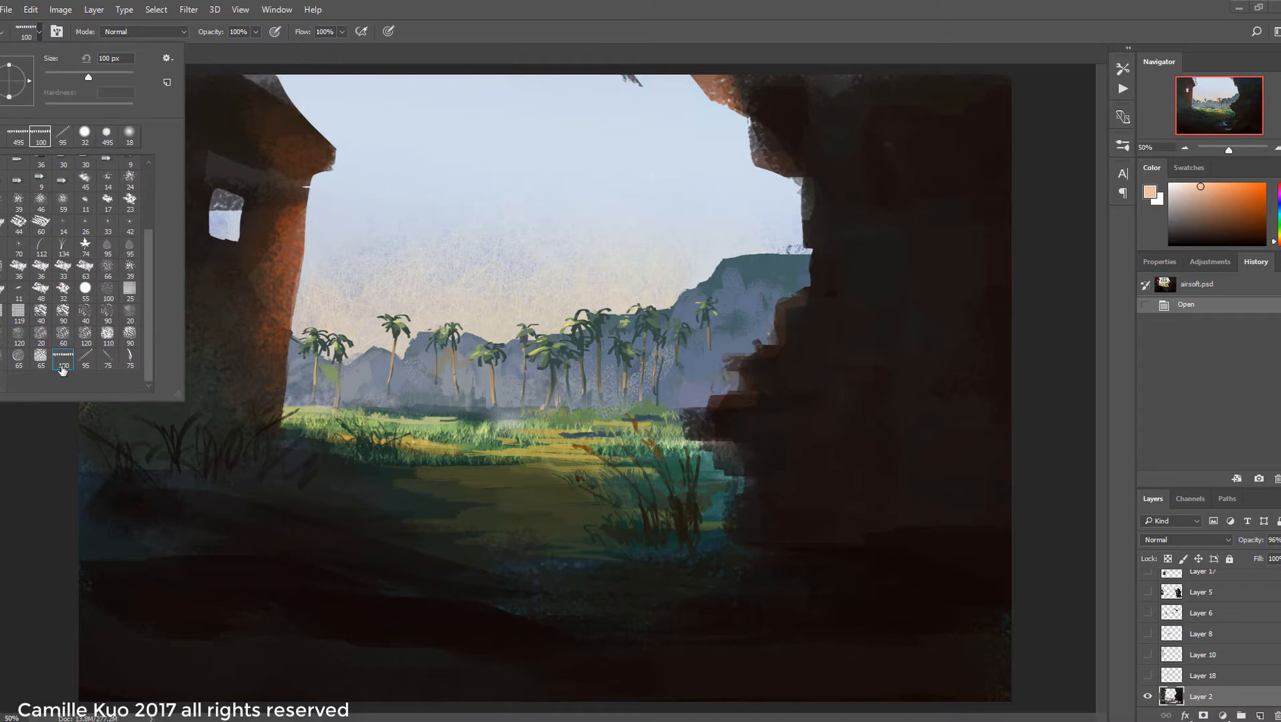
left_click(297, 44)
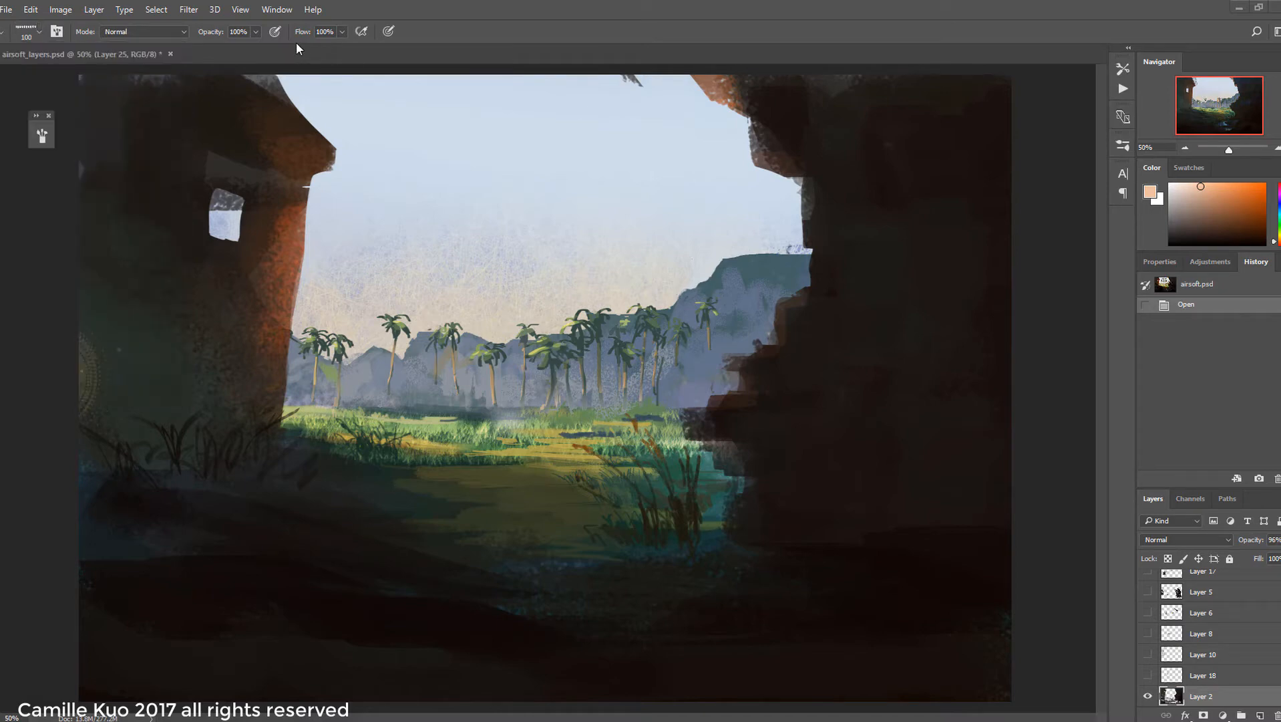
Enable Shape Dynamics and Scattering for the 100 px brush and set its tip angle to 57°
left_click(39, 135)
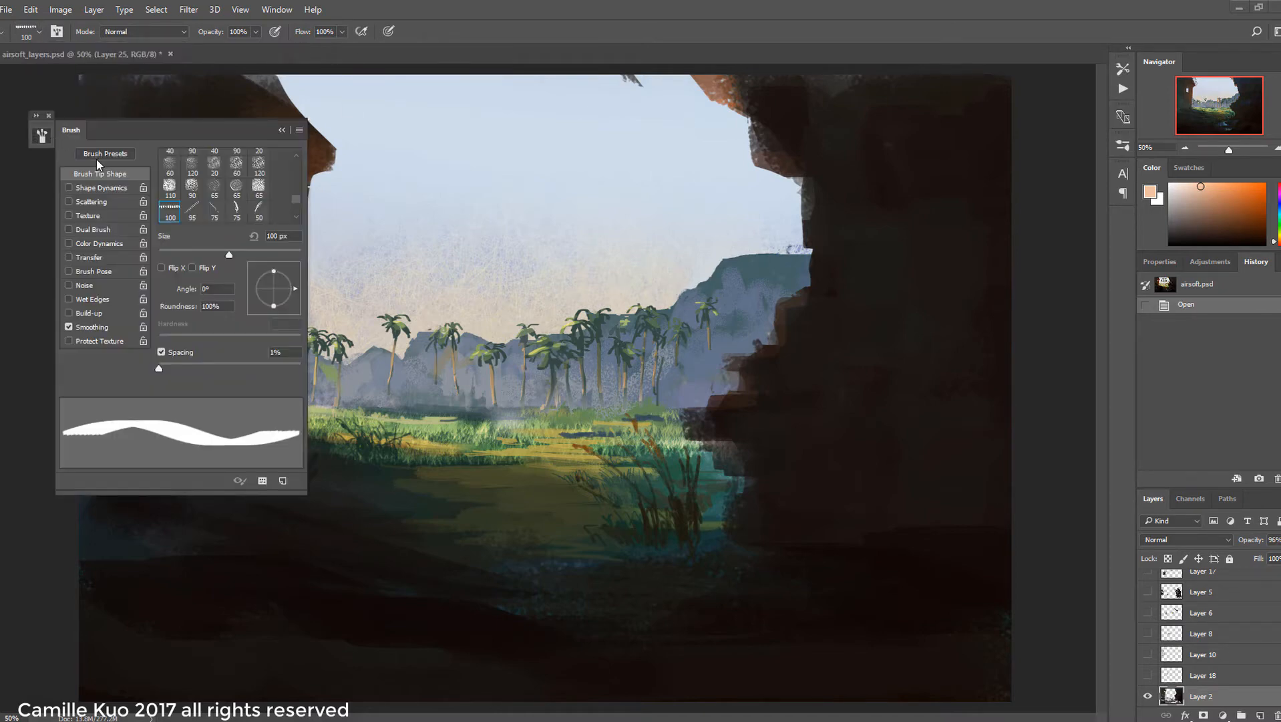
left_click(91, 189)
left_click(86, 202)
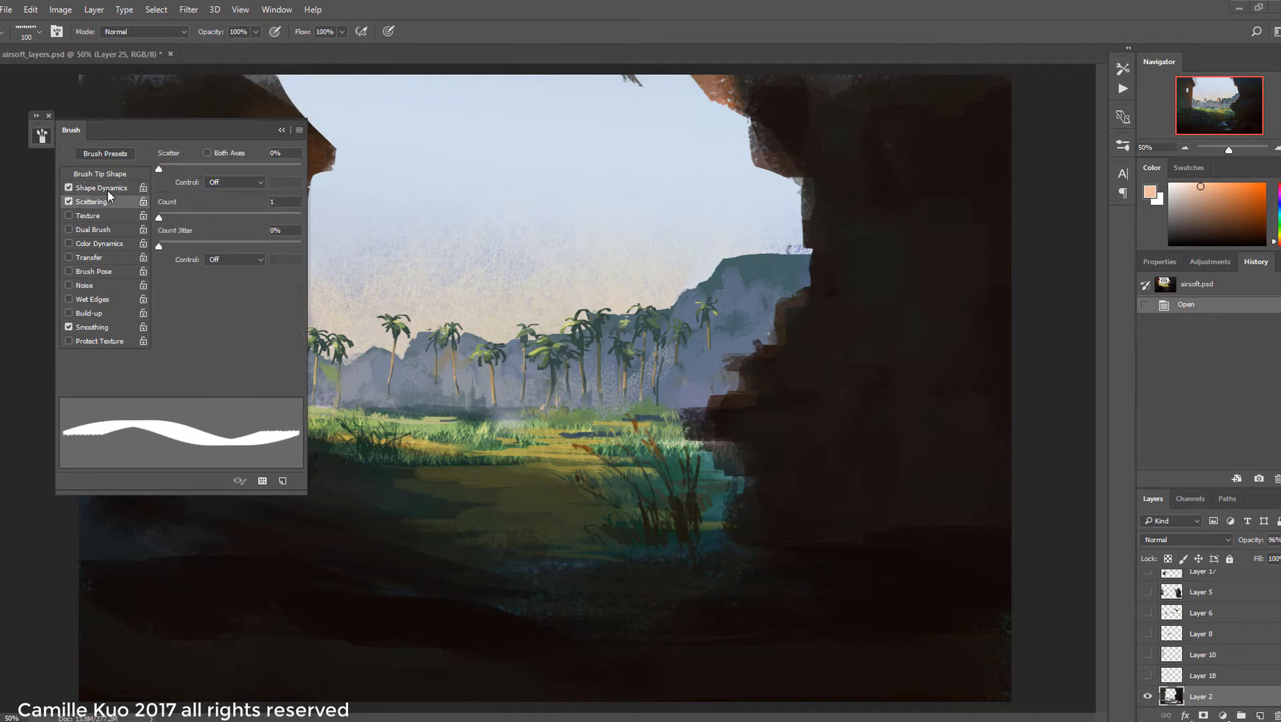
left_click(107, 189)
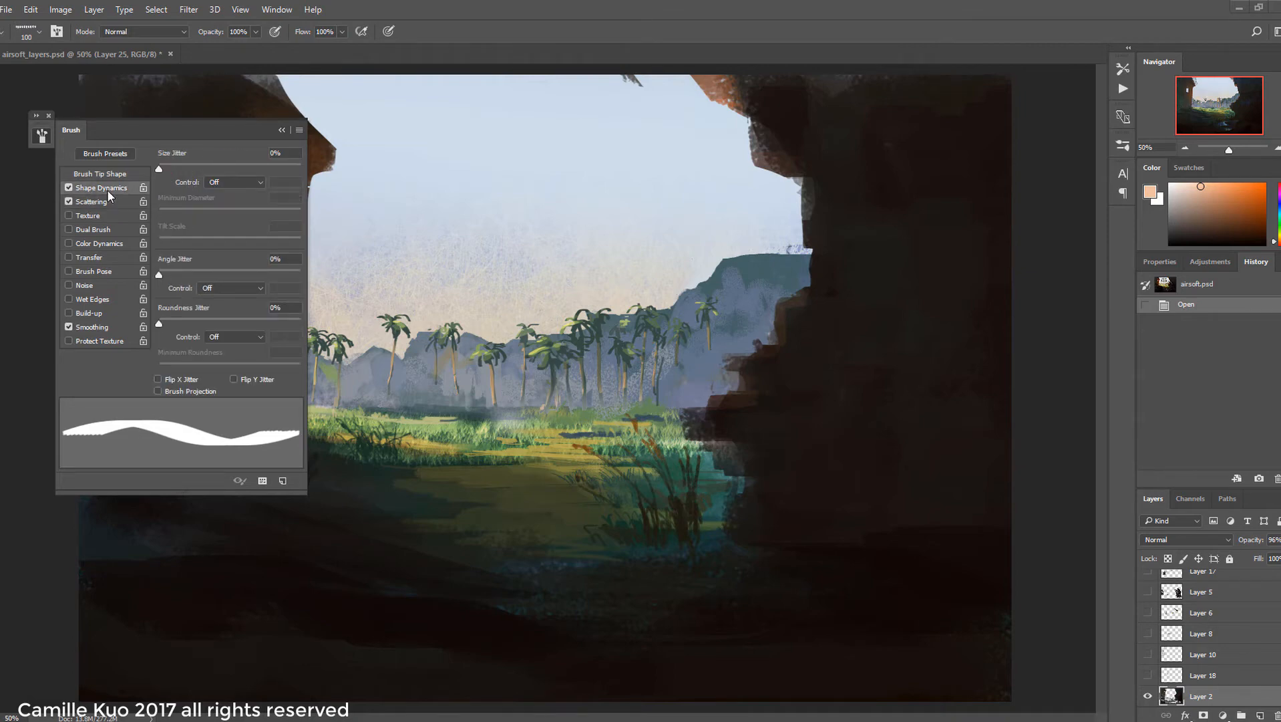
left_click(100, 173)
left_click_drag(288, 287, 291, 272)
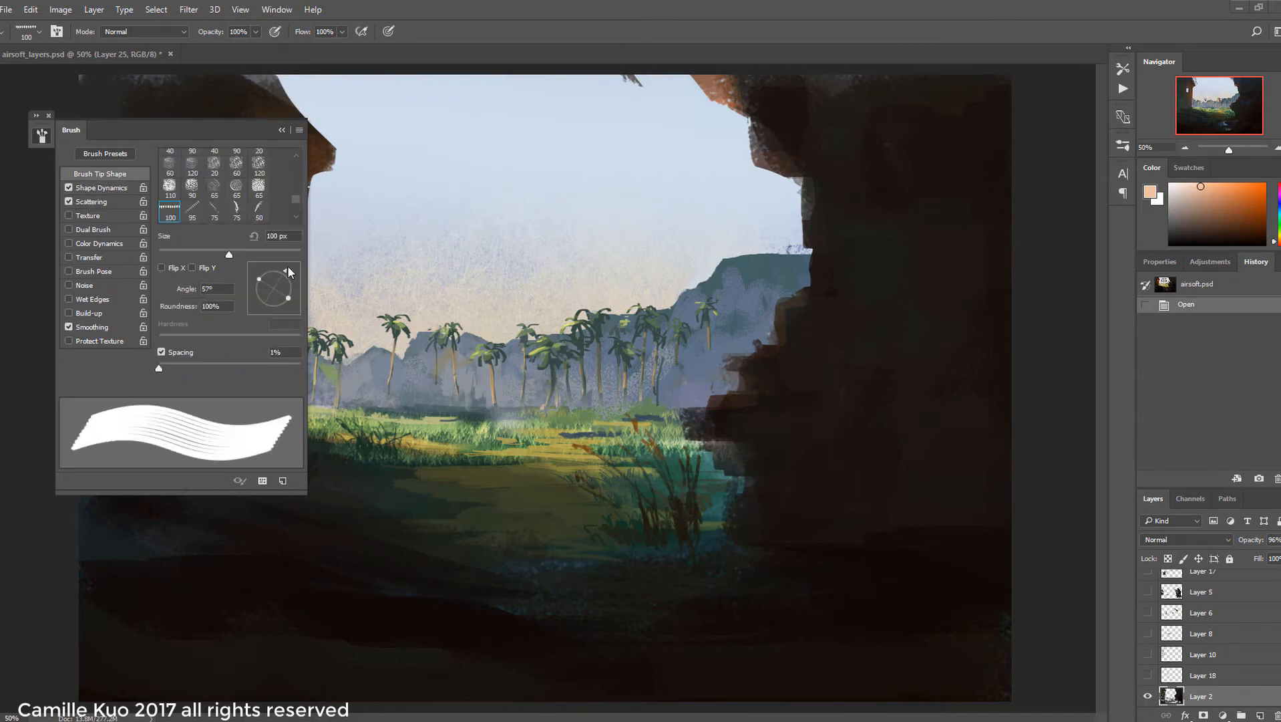
Try Shape Dynamics on the brush with 25% size jitter, 24% minimum diameter and 2% angle jitter
left_click(100, 188)
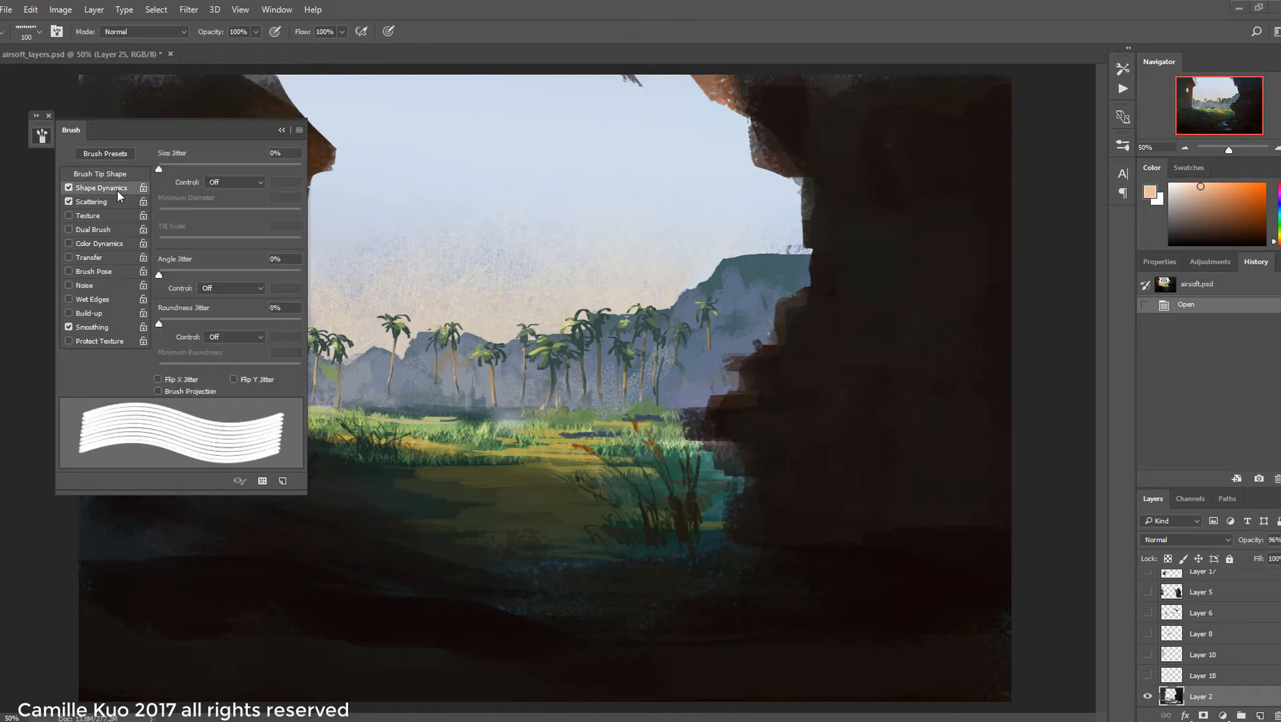
mouse_move(221, 164)
left_mouse_down()
mouse_move(242, 171)
mouse_move(199, 171)
left_mouse_up()
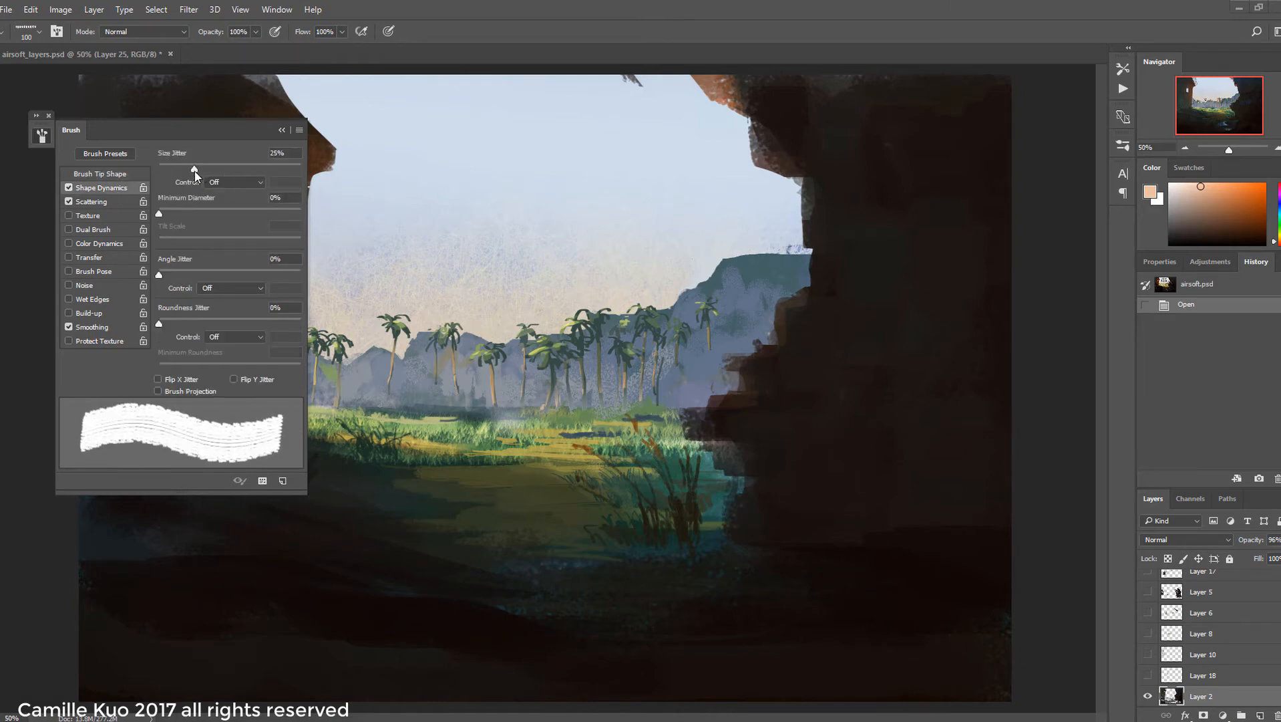
left_click(194, 214)
mouse_move(159, 274)
left_mouse_down()
mouse_move(296, 278)
mouse_move(163, 279)
left_mouse_up()
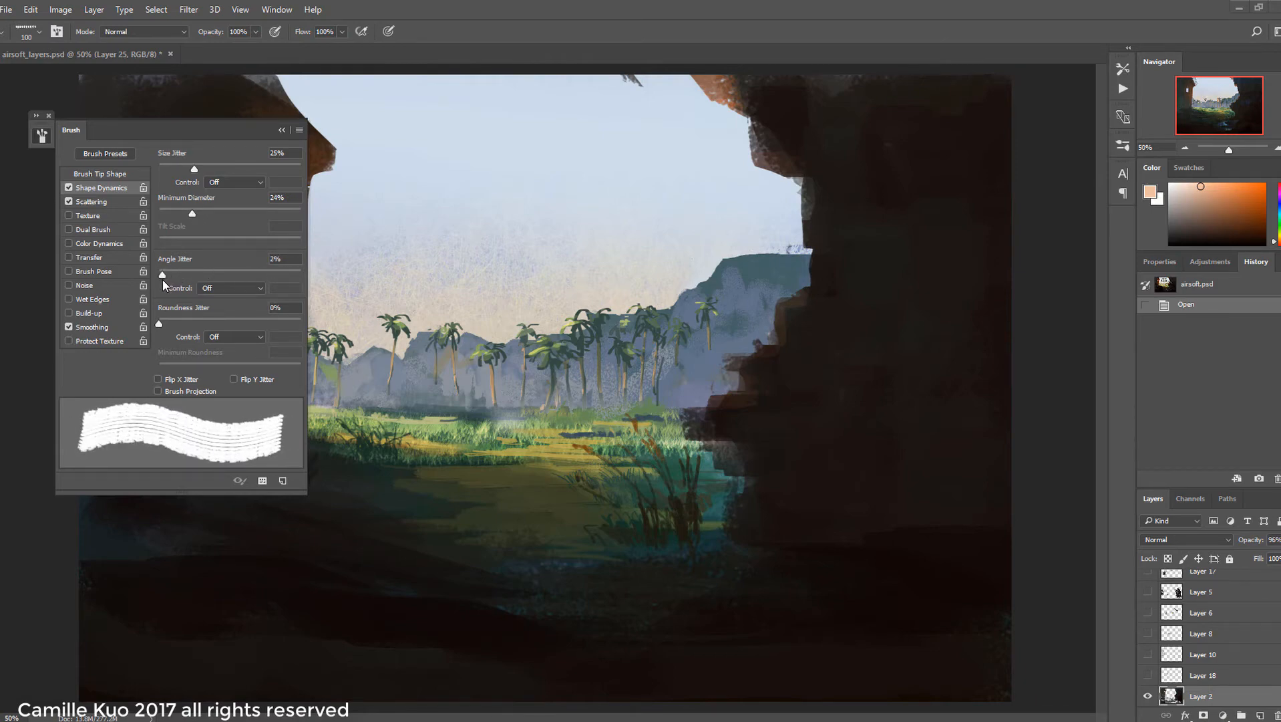
Set the brush angle to 83° and spacing to 96%, and reset size jitter, minimum diameter and angle jitter to 0%
left_click(121, 174)
left_click_drag(159, 368, 229, 365)
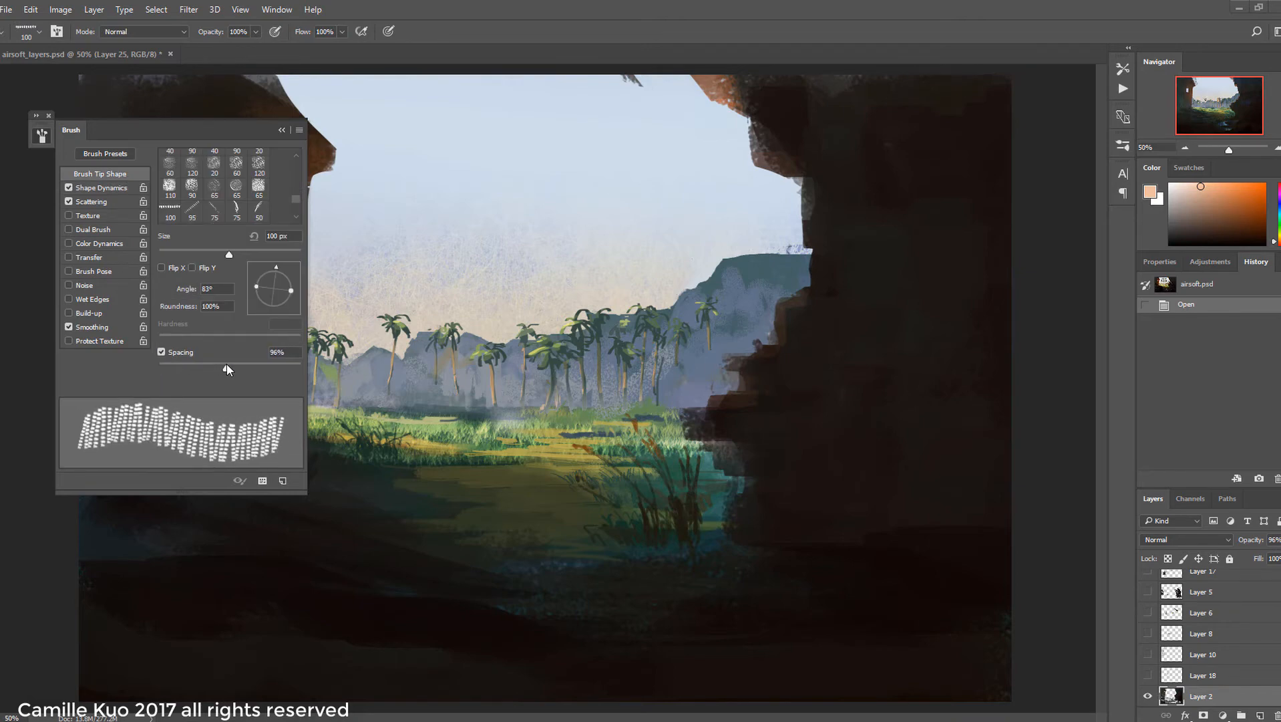
left_click(116, 189)
left_click_drag(182, 272, 159, 273)
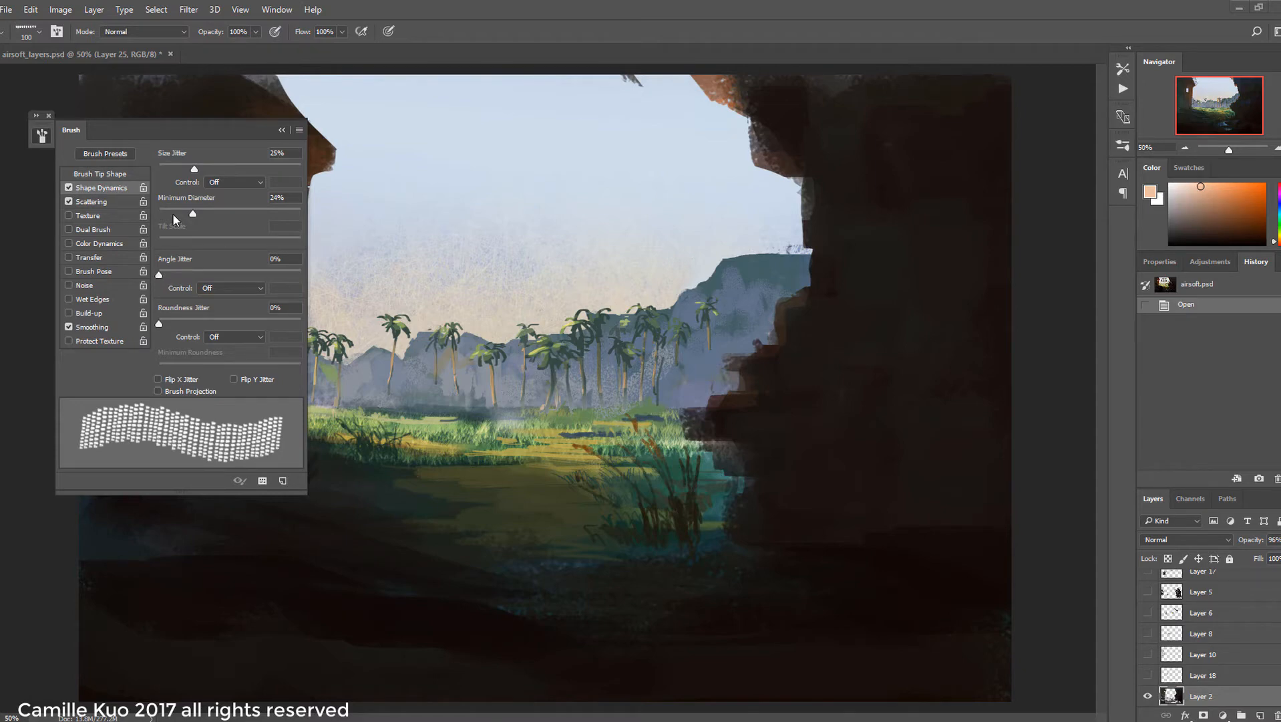
left_click_drag(174, 219, 159, 217)
left_click_drag(194, 168, 158, 172)
Set the brush's scattering count to 5 and widen its tip spacing to 139%
left_click(91, 201)
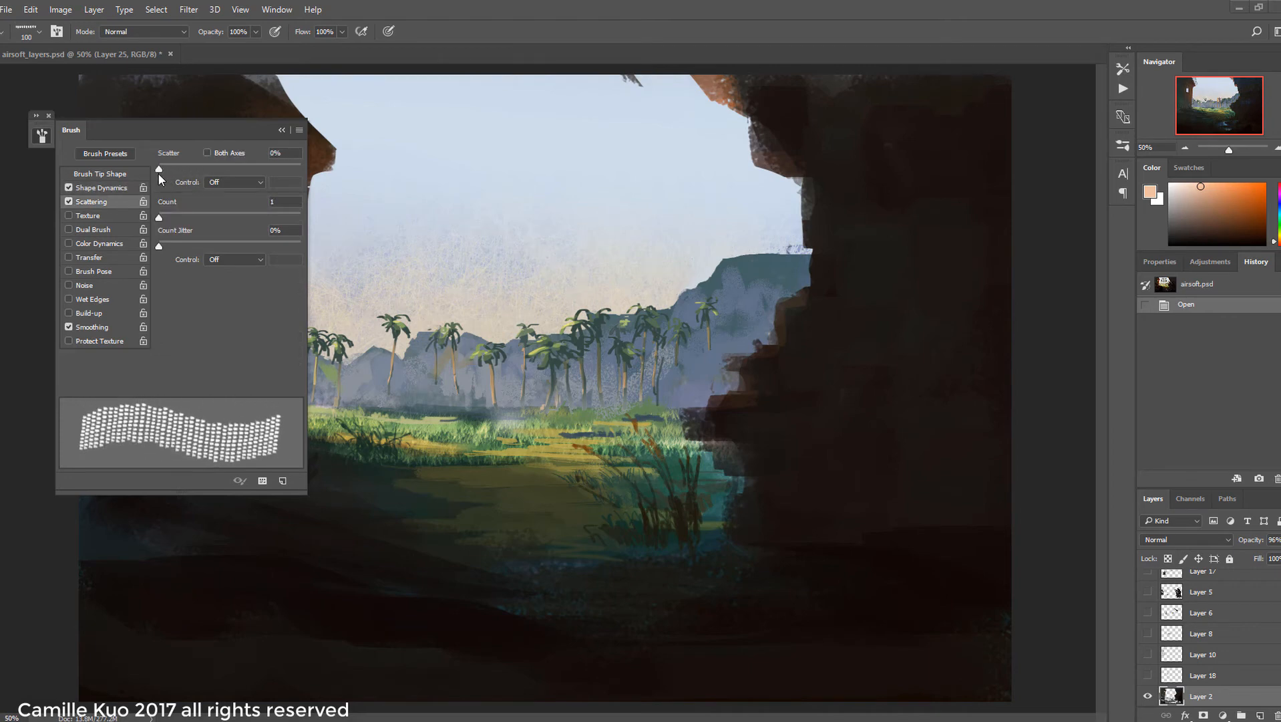
left_click_drag(159, 218, 195, 217)
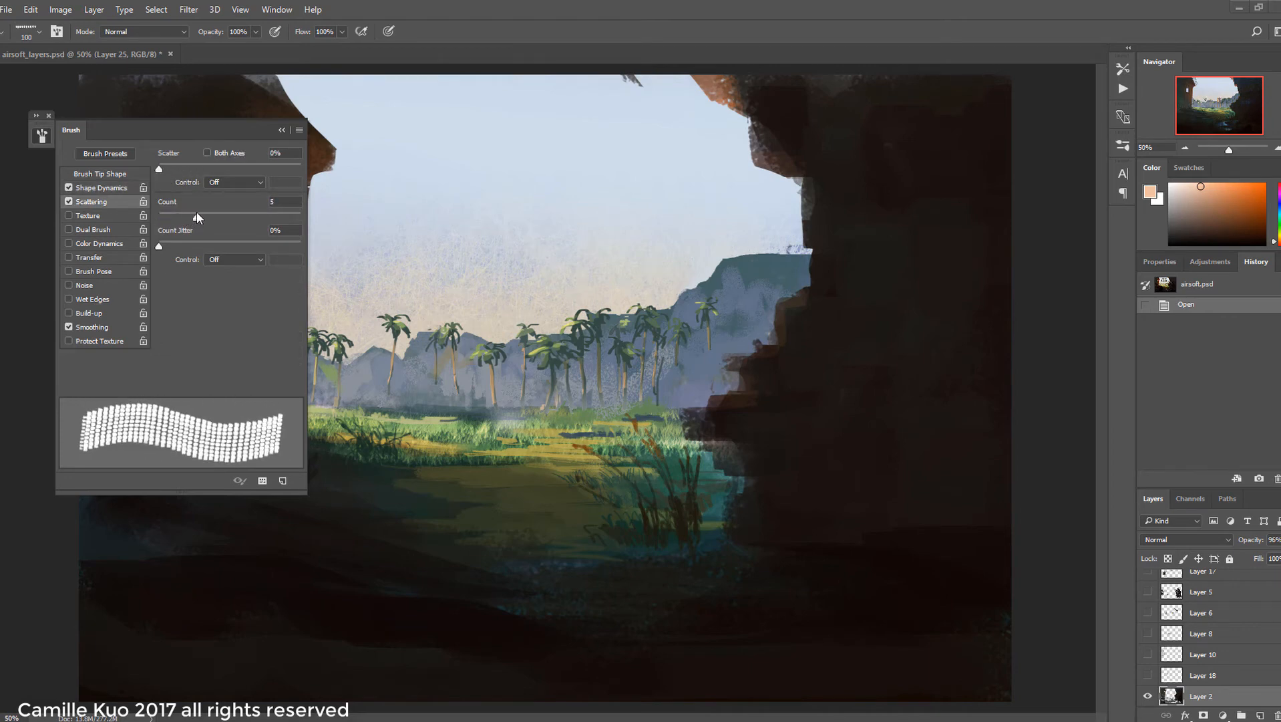
left_click(100, 173)
left_click_drag(234, 364, 247, 364)
Save the dashed texture brush as a tool preset named Brush 5 and hide the brush settings
left_click(282, 130)
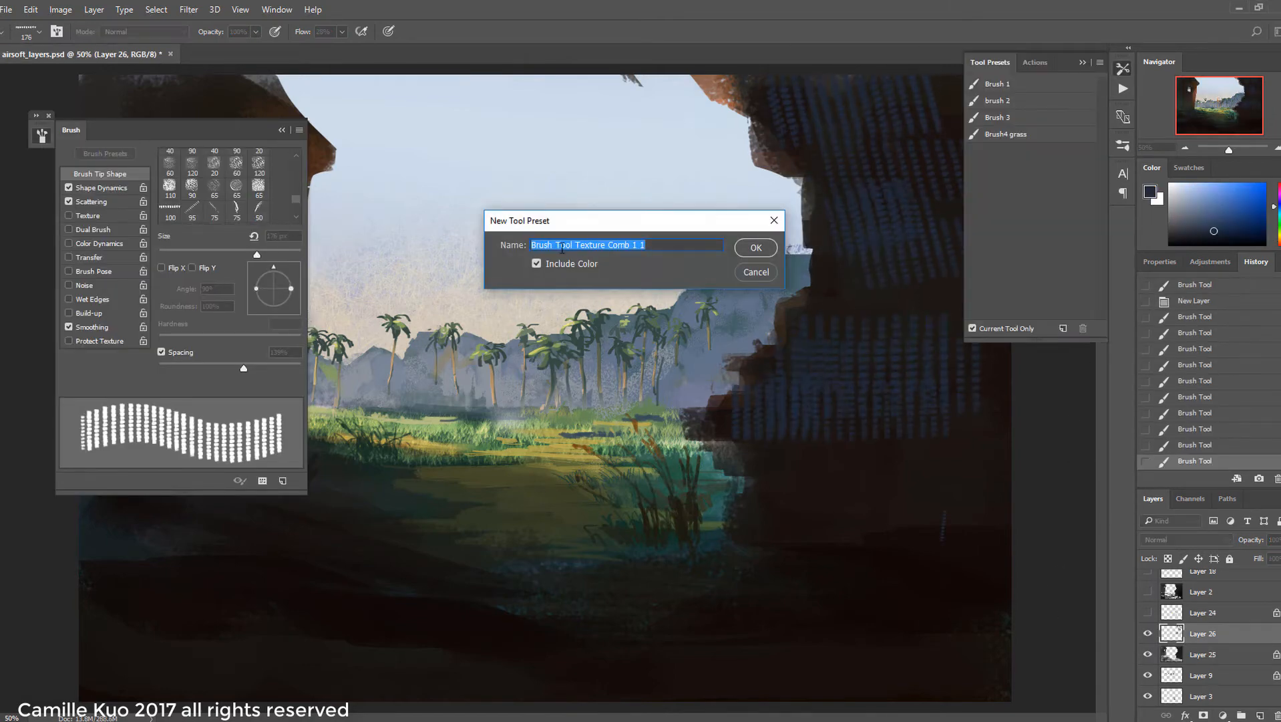
left_click(756, 247)
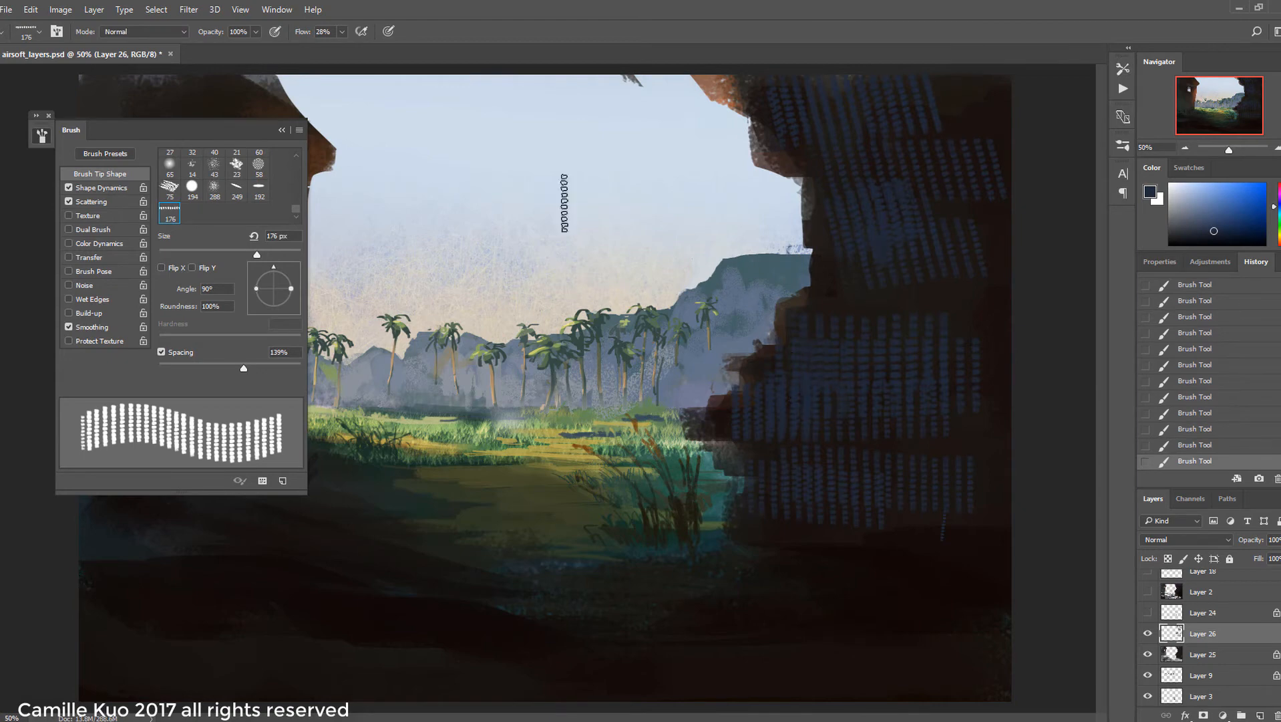
key("F5")
Lasso two puddle shapes in the dark foreground and fill them with dark blue using a soft 417 px brush
key("l")
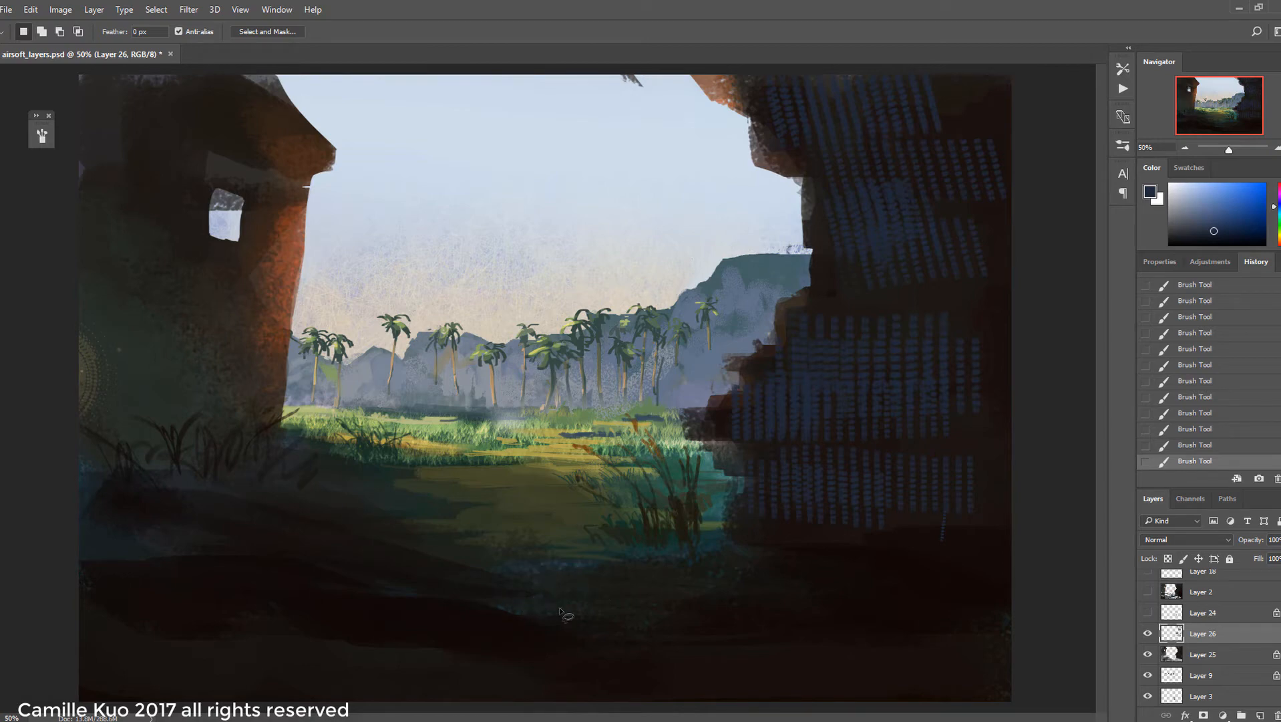
mouse_move(561, 608)
left_mouse_down()
mouse_move(533, 584)
mouse_move(704, 572)
mouse_move(777, 580)
mouse_move(620, 616)
mouse_move(676, 626)
mouse_move(528, 614)
mouse_move(727, 642)
mouse_move(706, 650)
mouse_move(716, 662)
mouse_move(634, 671)
mouse_move(519, 657)
mouse_move(510, 637)
mouse_move(575, 632)
left_mouse_up()
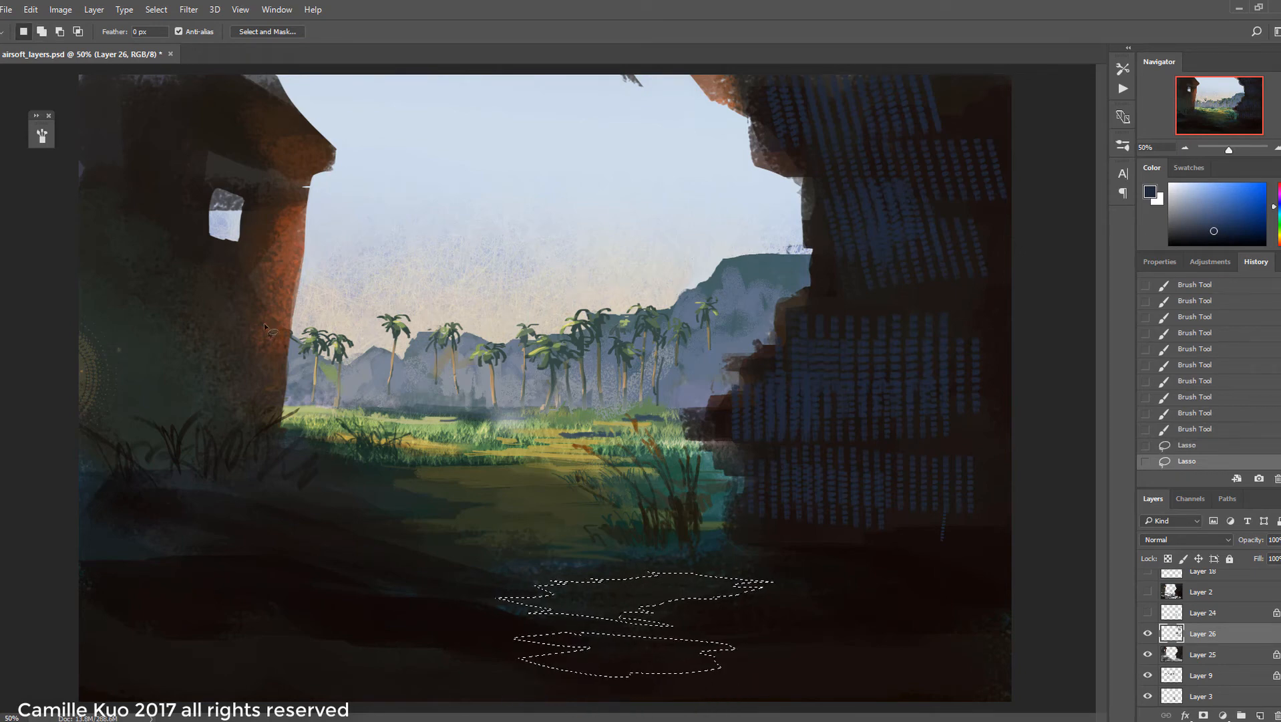
left_click(0, 215)
left_click(39, 31)
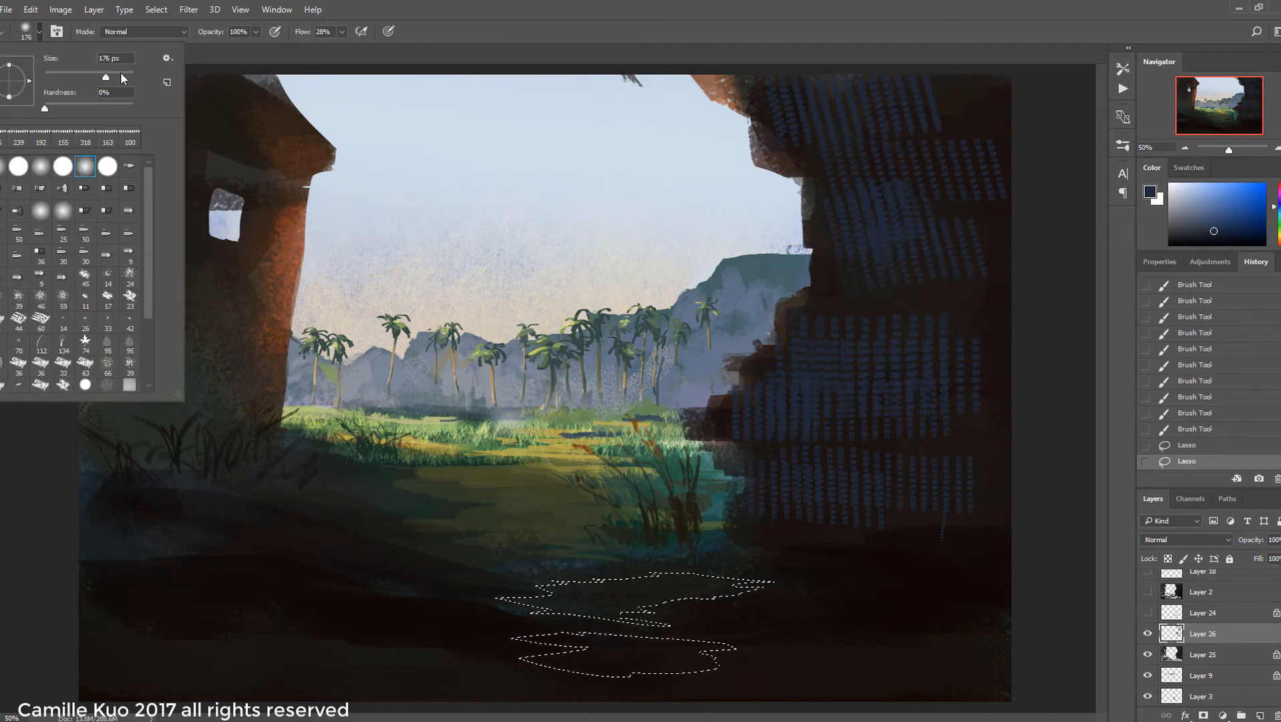
left_click(122, 78)
key("Return")
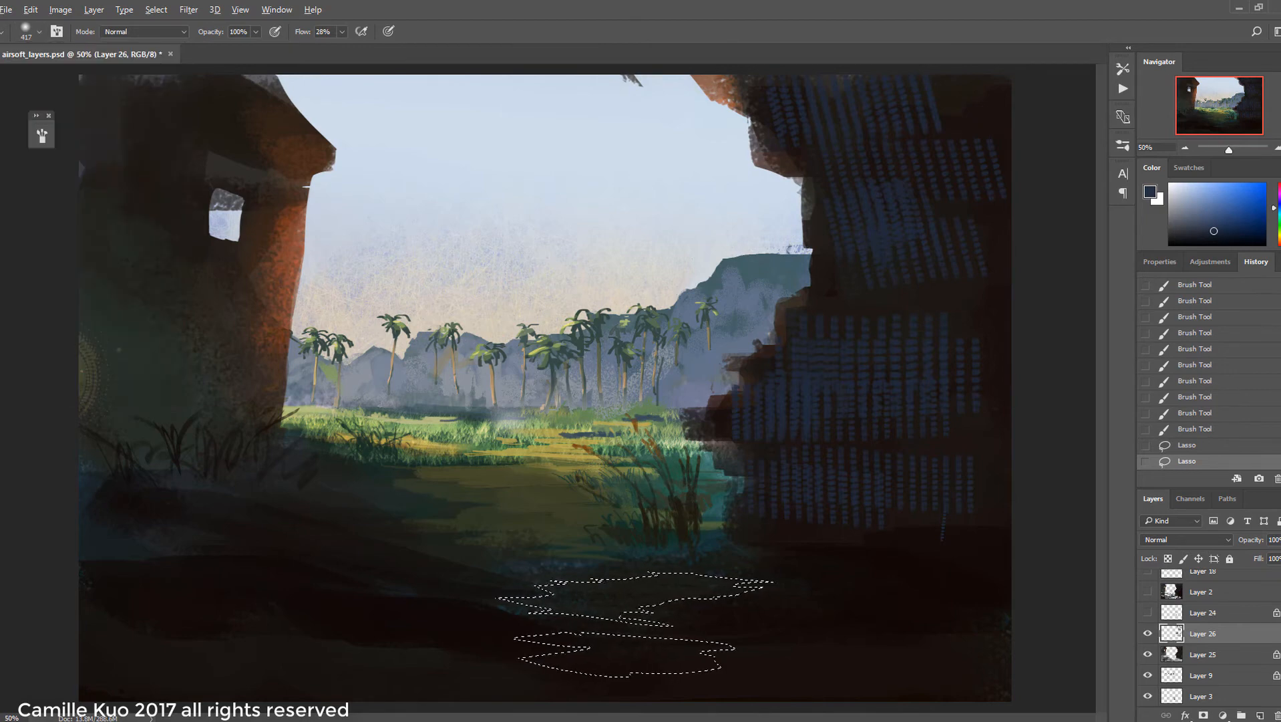
left_click(969, 498, "alt")
mouse_move(784, 595)
left_mouse_down()
mouse_move(622, 592)
mouse_move(785, 655)
mouse_move(795, 581)
mouse_move(665, 662)
mouse_move(802, 628)
left_mouse_up()
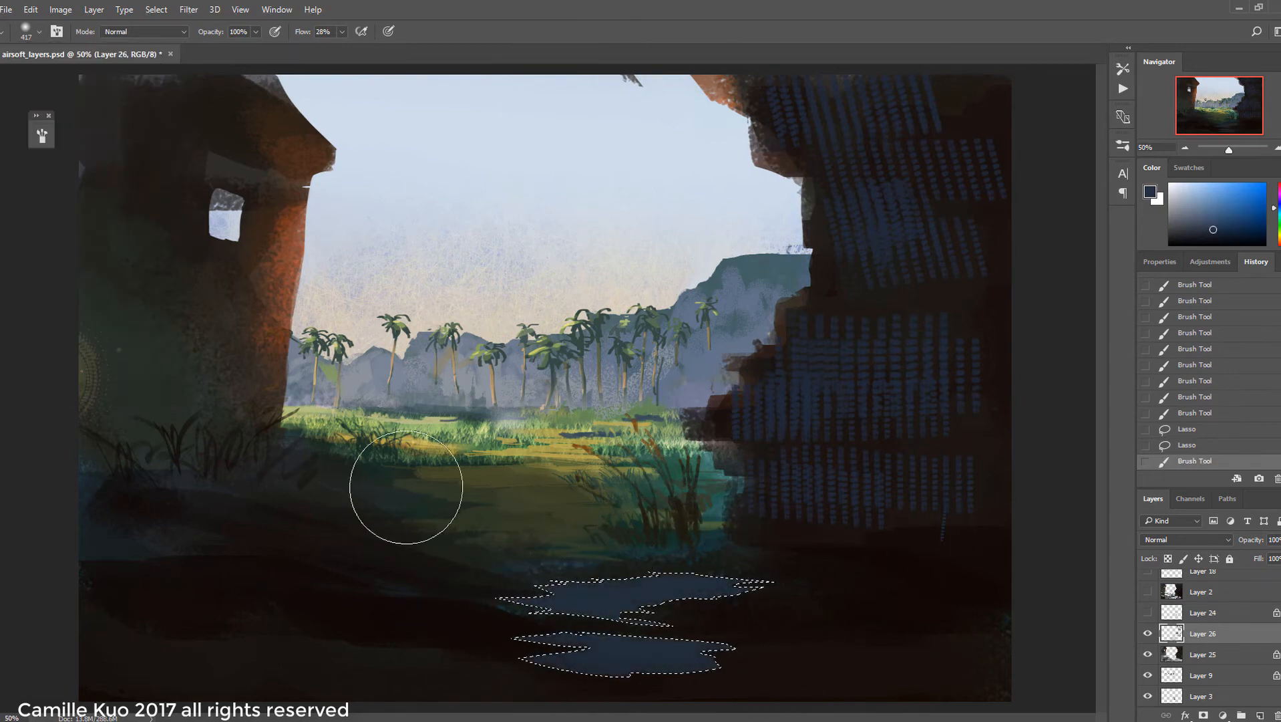
Squash the soft brush tip to 8% roundness at a -92° angle and enlarge it to 465 px
left_click(41, 135)
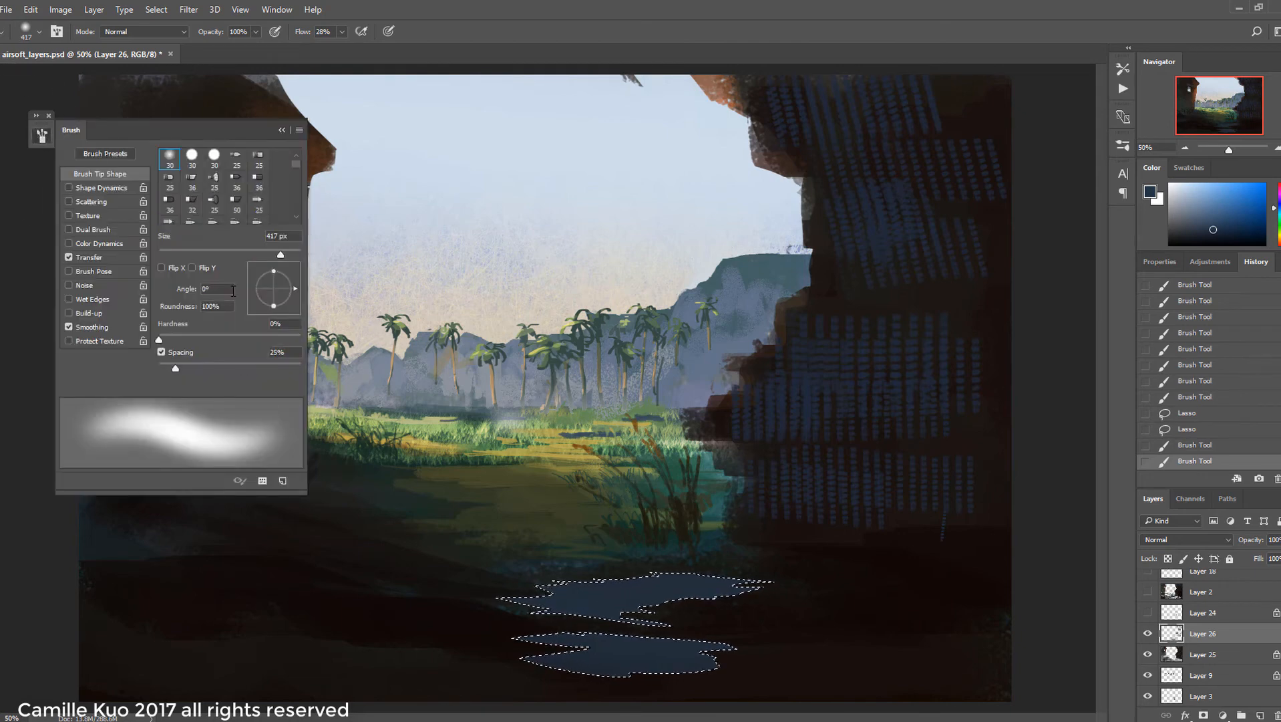
left_click_drag(274, 271, 274, 287)
left_click(273, 308)
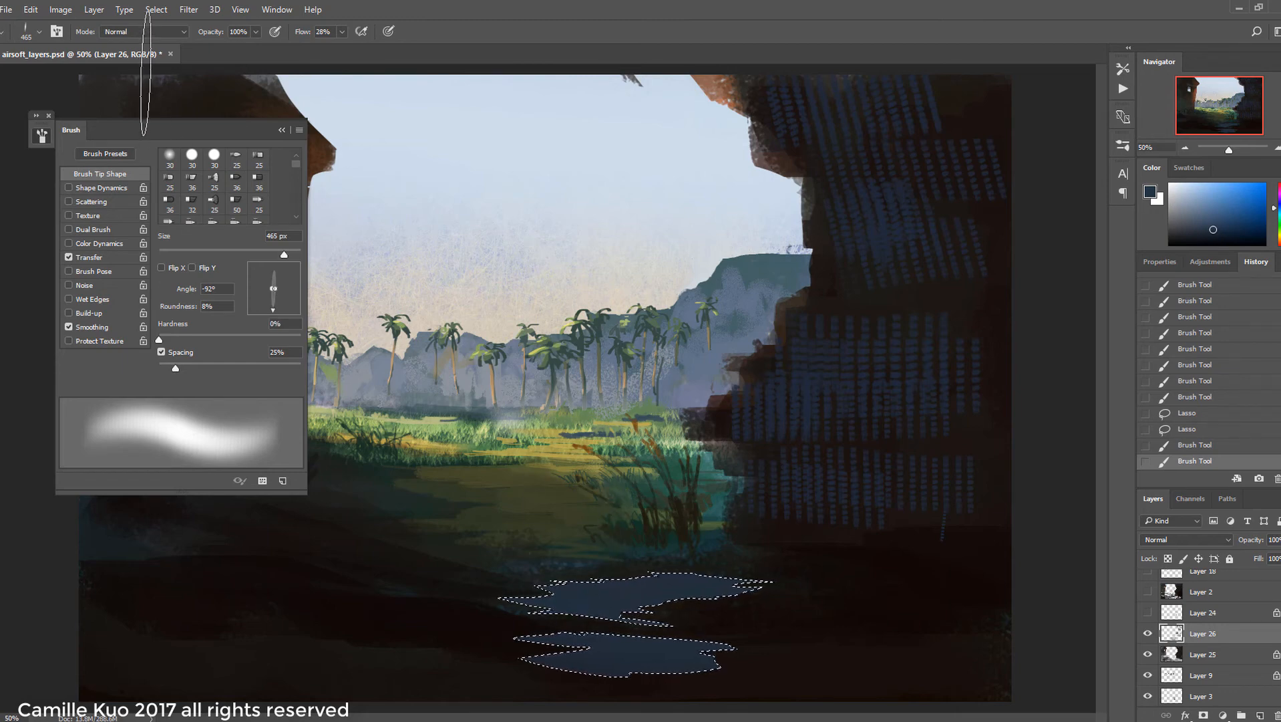
Set the brush blend mode to Overlay and paint dark vertical reflections inside the puddle selection
left_click(139, 29)
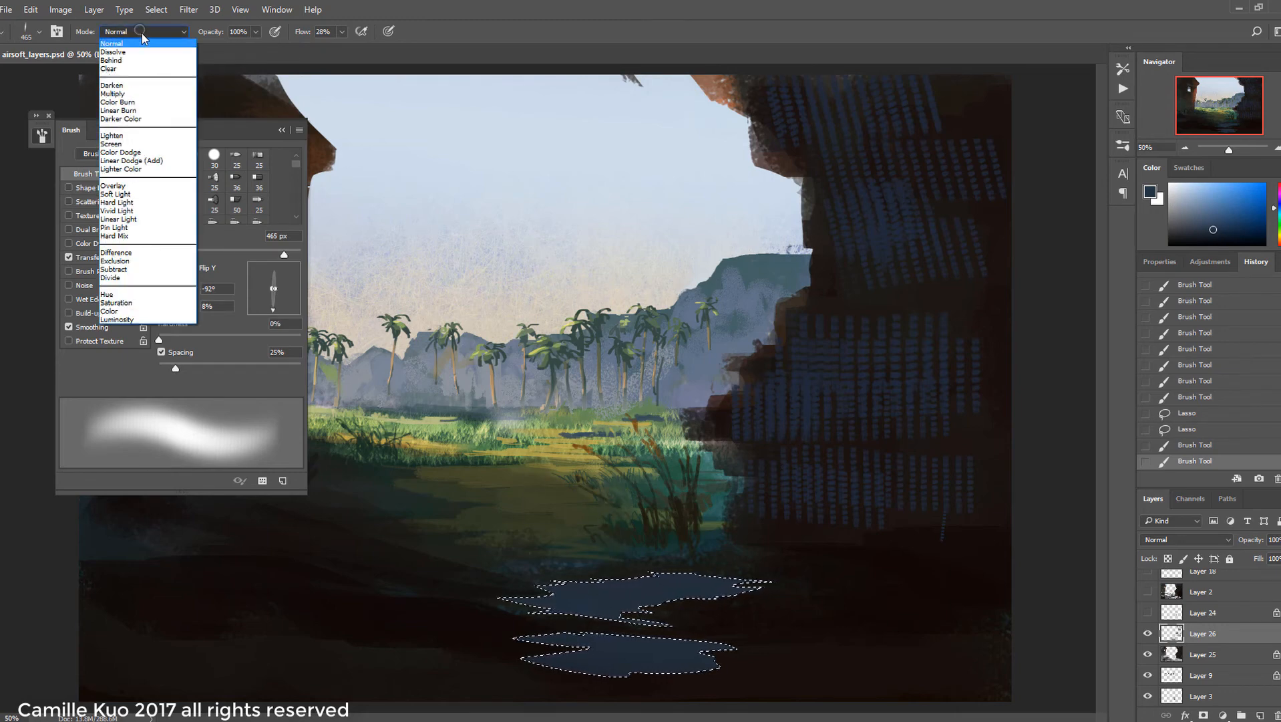
left_click(141, 189)
mouse_move(607, 529)
left_mouse_down()
mouse_move(661, 659)
mouse_move(628, 518)
mouse_move(605, 497)
mouse_move(637, 485)
mouse_move(580, 562)
mouse_move(595, 553)
mouse_move(493, 577)
left_mouse_up()
key("ctrl+z")
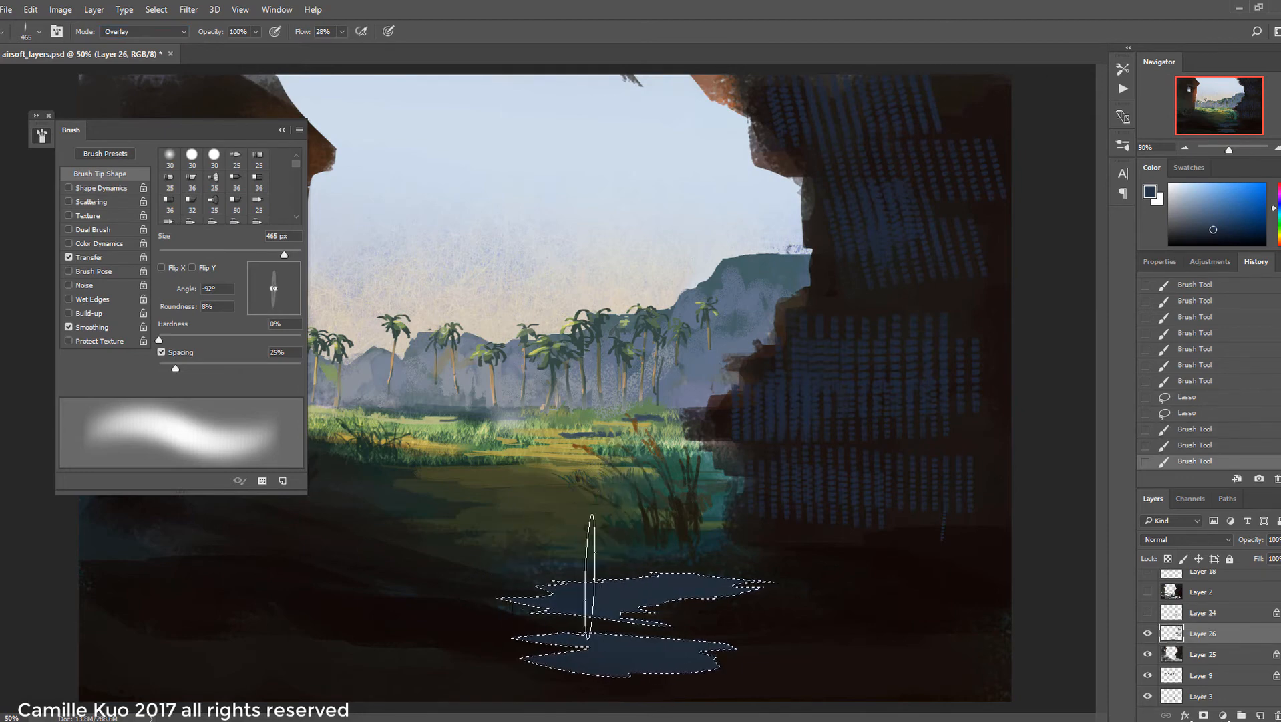
mouse_move(589, 574)
left_mouse_down()
mouse_move(520, 587)
mouse_move(743, 568)
left_mouse_up()
left_click_drag(707, 620, 668, 553)
mouse_move(668, 553)
left_mouse_down()
mouse_move(747, 610)
mouse_move(649, 632)
mouse_move(662, 595)
left_mouse_up()
Change the brush blend mode to Linear Dodge (Add) and paint bright vertical reflections in both puddles
left_click(183, 31)
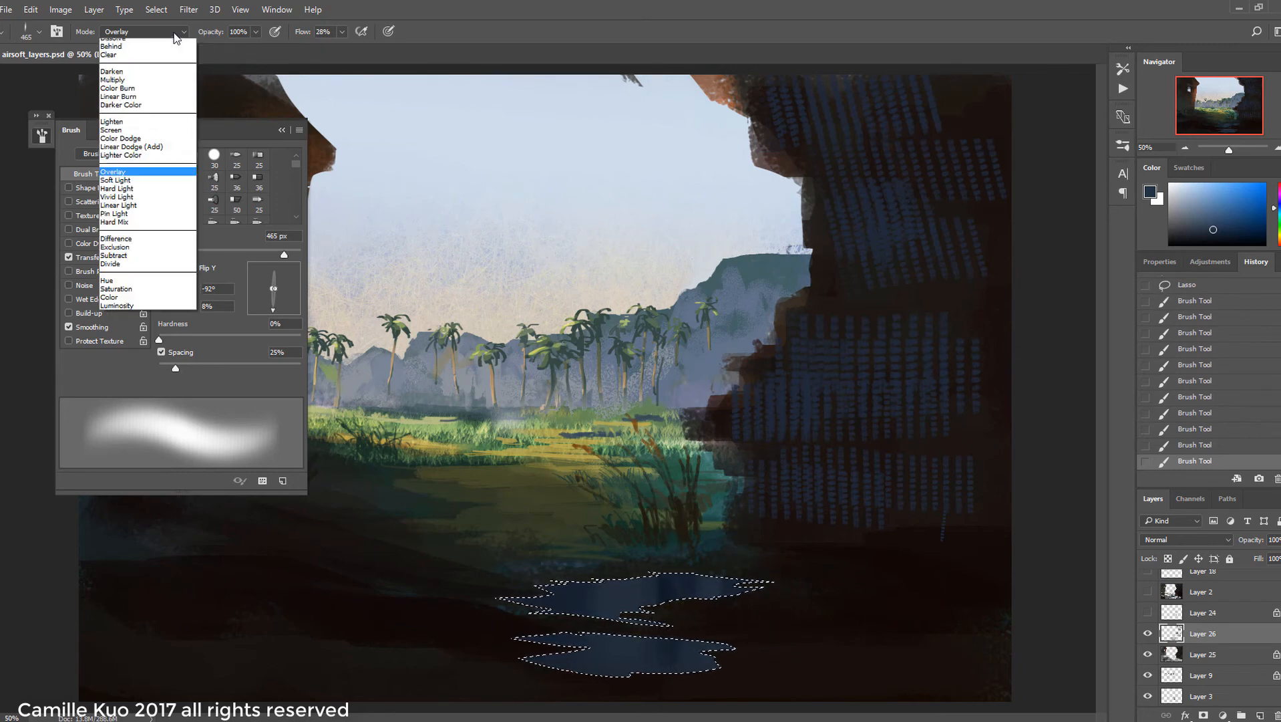
left_click(134, 164)
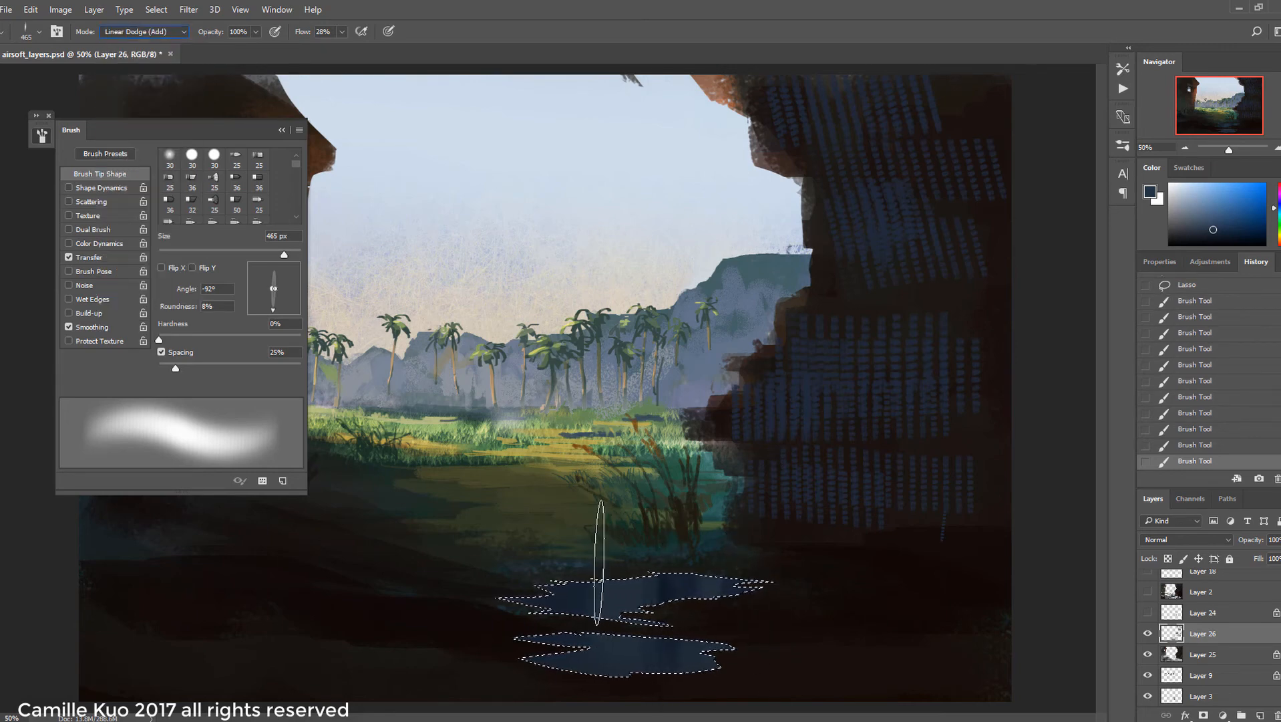
mouse_move(600, 572)
left_mouse_down()
mouse_move(632, 618)
mouse_move(615, 566)
left_mouse_up()
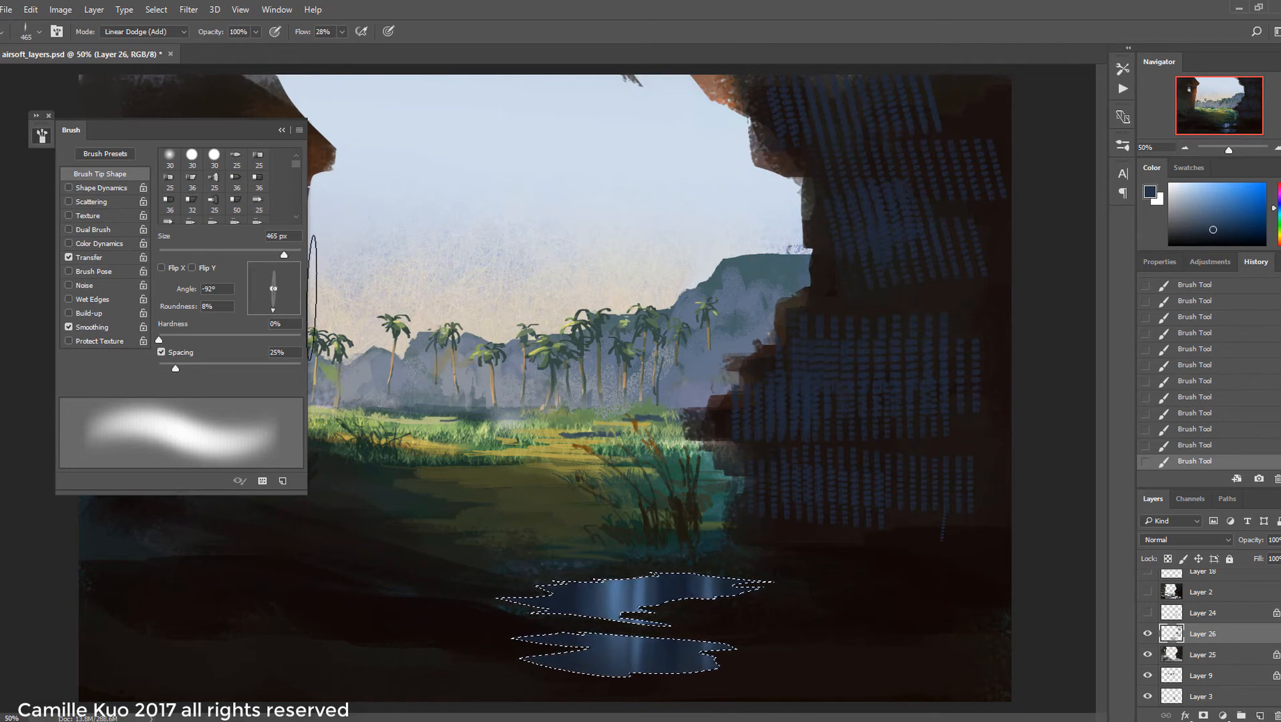
Set the brush angle to 0° and size to 89 px, and add thin horizontal glints across the puddles
left_click_drag(274, 310, 296, 287)
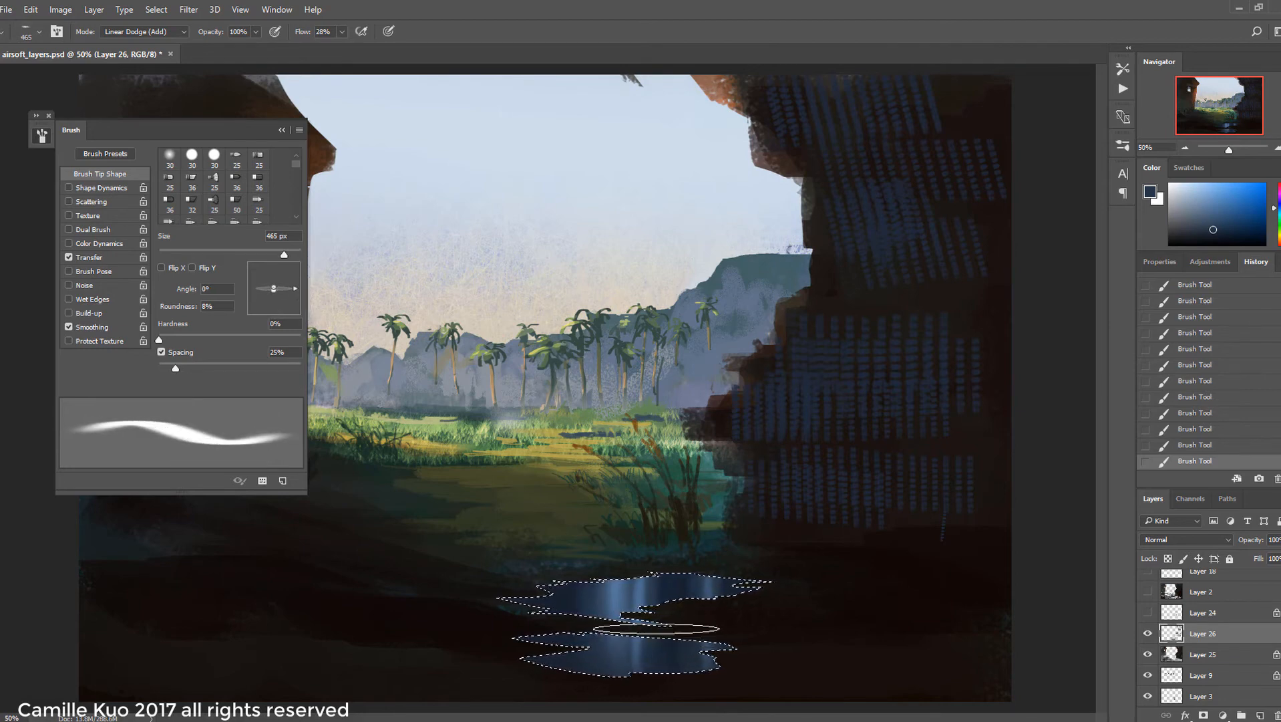
left_click(221, 254)
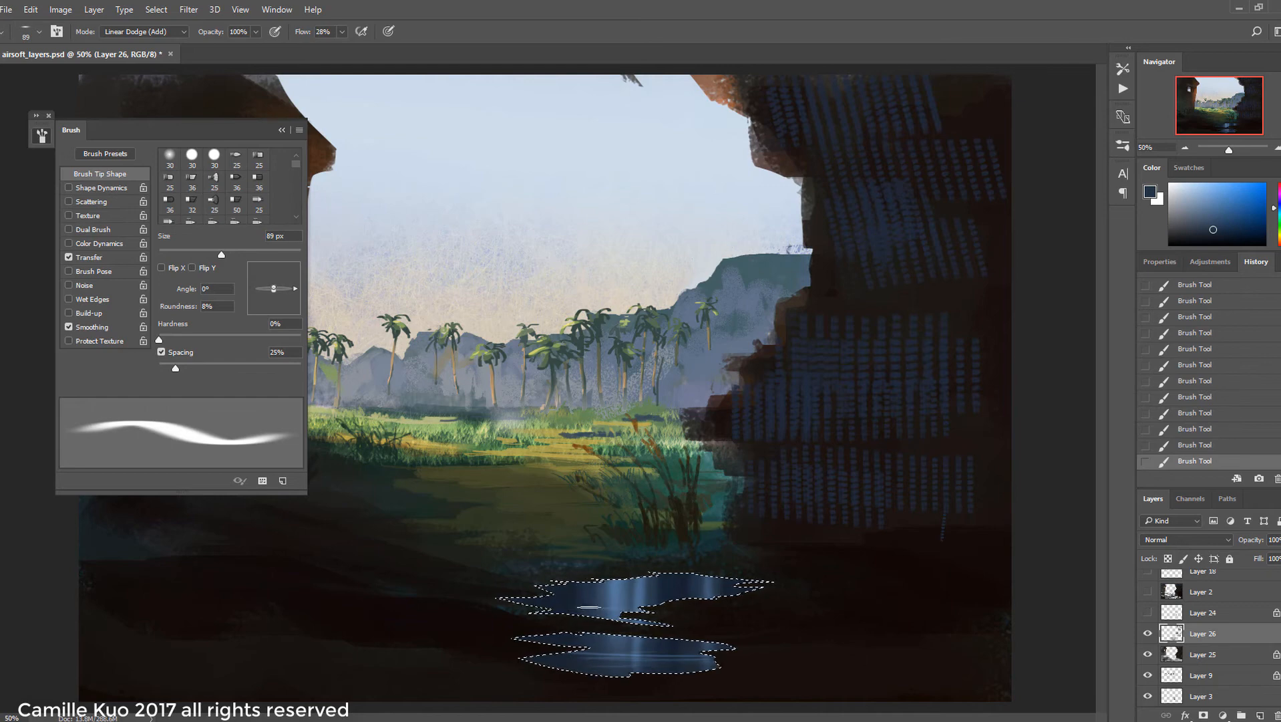
left_click(1276, 219)
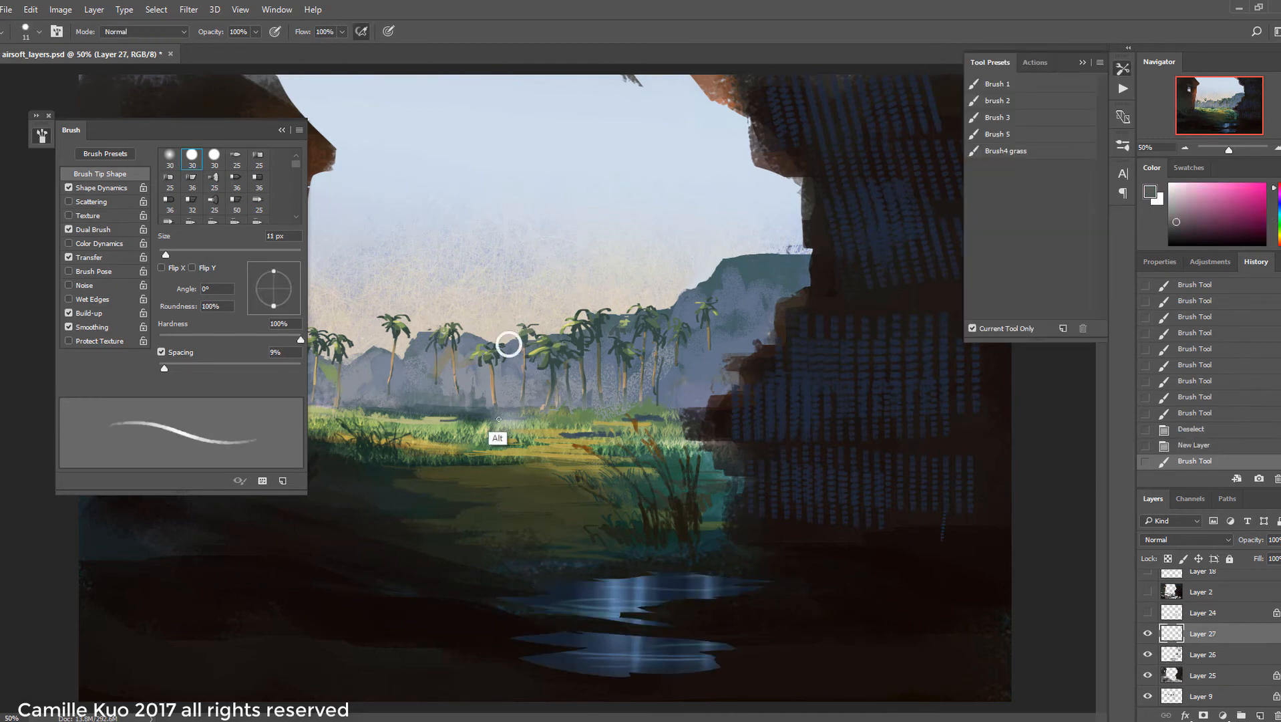
Paint a brownish-grey watchtower with a roof, cabin and legs among the palms on Layer 27 using an 11 px brush
mouse_move(509, 405)
left_mouse_down()
mouse_move(513, 342)
mouse_move(537, 358)
left_mouse_up()
left_click_drag(535, 359, 536, 414)
left_click_drag(509, 342, 509, 321)
mouse_move(535, 343)
left_mouse_down()
mouse_move(526, 309)
mouse_move(546, 348)
mouse_move(547, 408)
left_mouse_up()
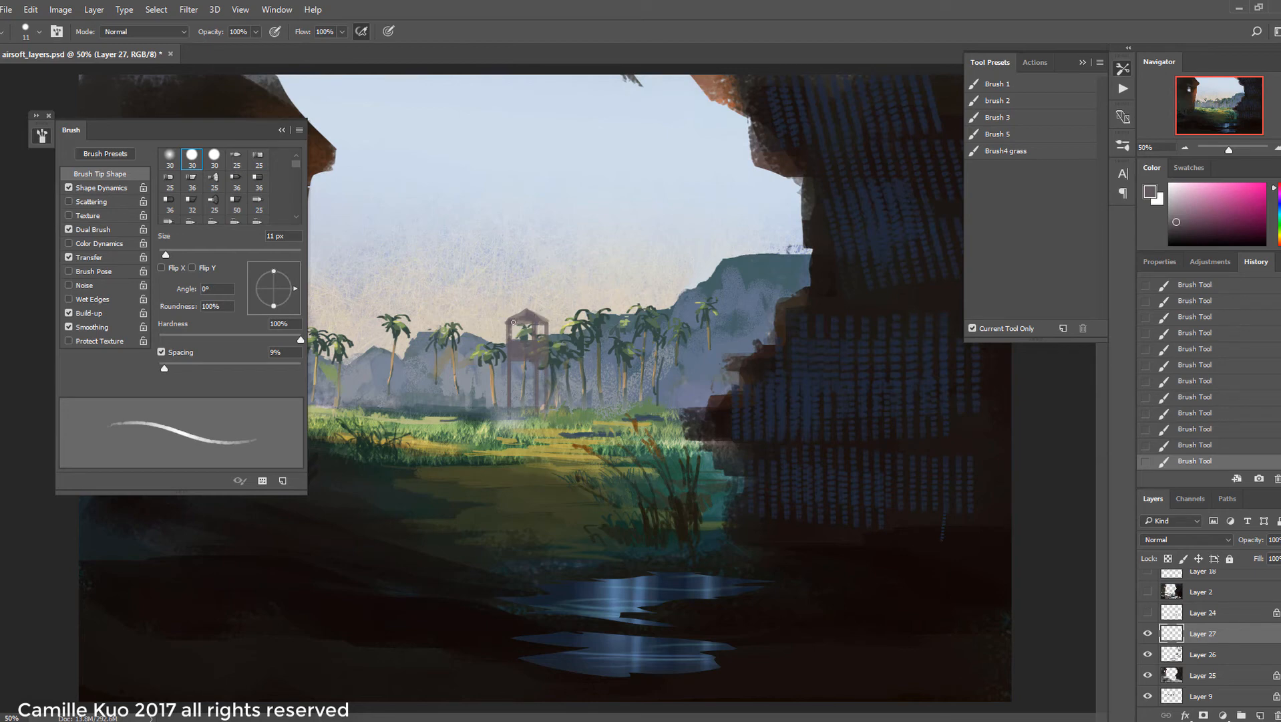
key("l")
left_click_drag(414, 317, 421, 324)
key("ctrl+d")
Select the watchtower's legs with the Rectangular Marquee and reshape them with Free Transform
key("m")
mouse_move(485, 365)
left_mouse_down()
mouse_move(598, 433)
mouse_move(535, 443)
mouse_move(482, 372)
left_mouse_up()
right_click(526, 400)
left_click(566, 561)
right_click(534, 407)
left_click(579, 497)
key("Return")
right_click(529, 403)
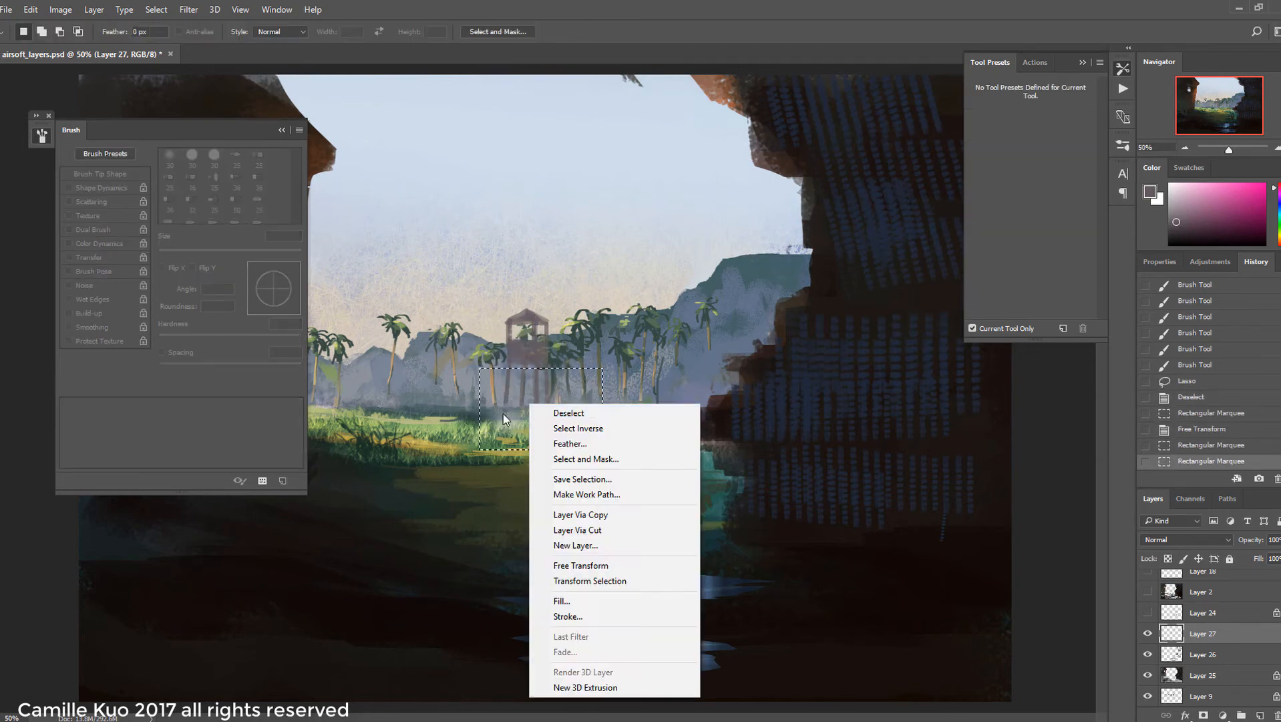
left_click(568, 412)
left_click_drag(590, 444, 481, 366)
Merge a duplicate of Layer 27 to make the watchtower more solid, and paint light orange sunlight on its cabin and legs
right_click(1236, 633)
left_click(1121, 155)
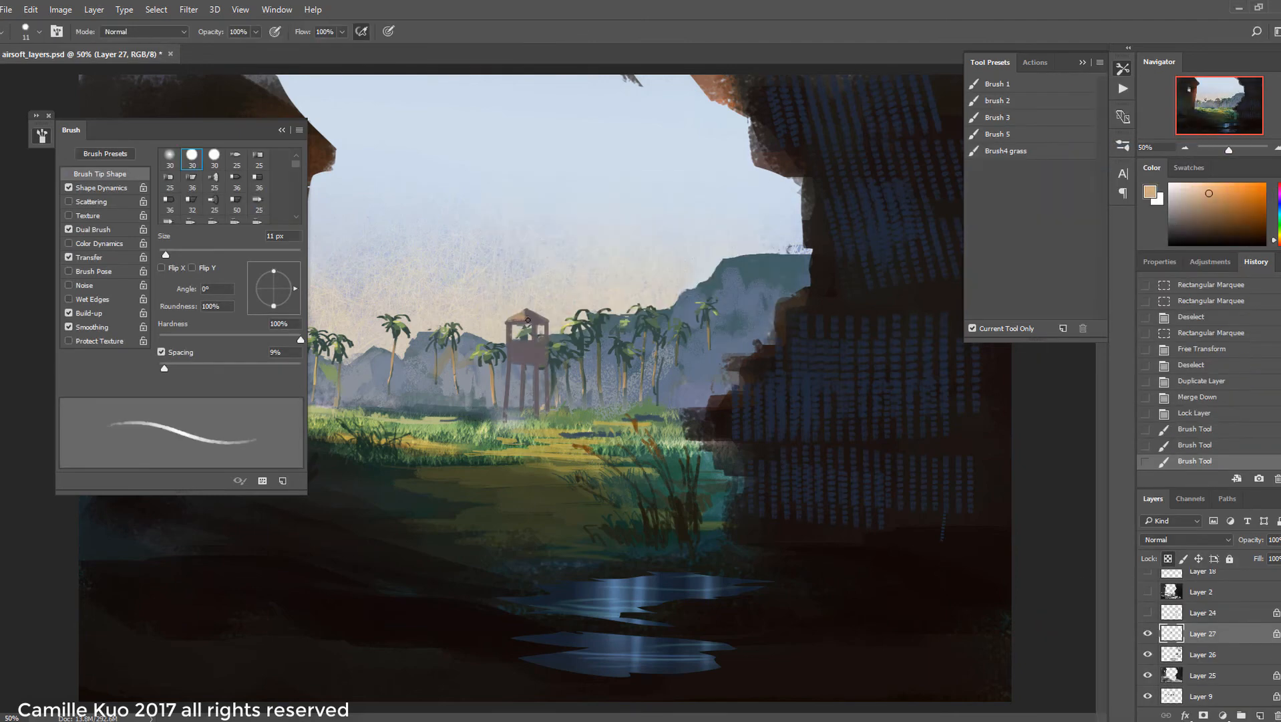
mouse_move(515, 313)
left_mouse_down()
mouse_move(534, 320)
mouse_move(533, 361)
left_mouse_up()
left_click_drag(509, 323, 507, 384)
left_click_drag(534, 366, 536, 413)
left_click_drag(523, 366, 505, 411)
left_click_drag(535, 385, 534, 409)
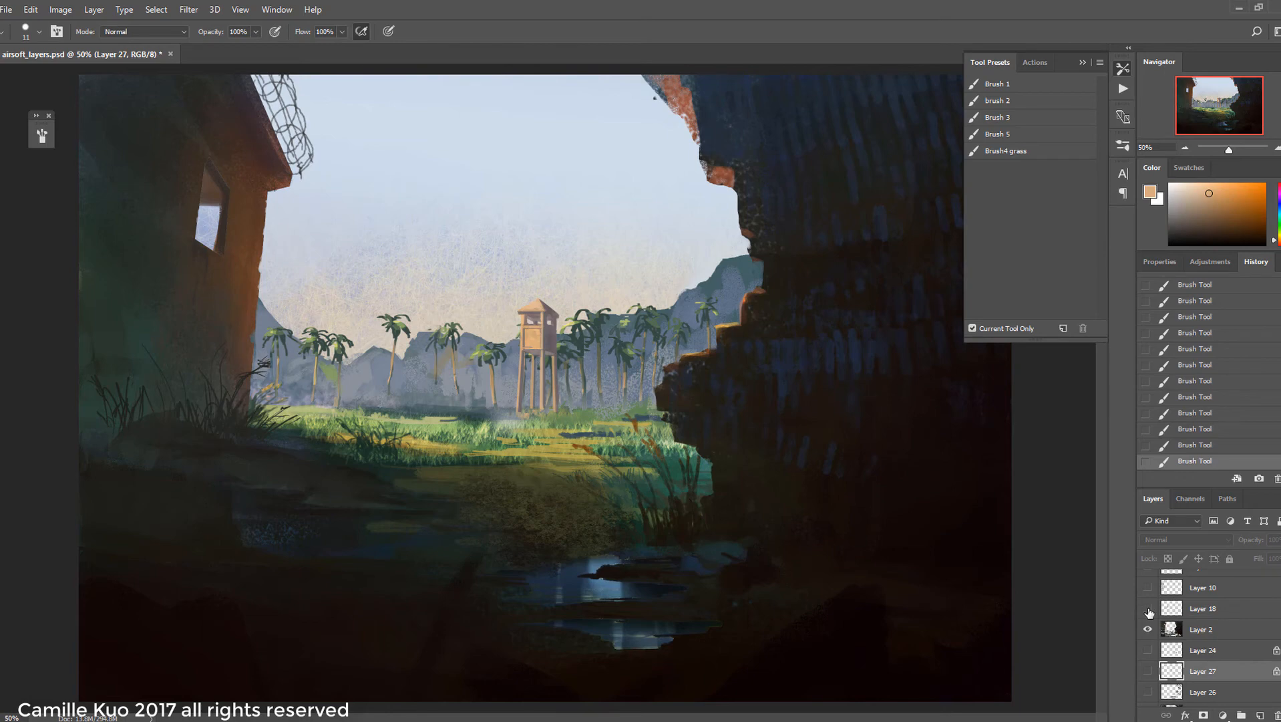
Show Layers 18, 10 and 8 and make Layer 8 the active layer
left_click(1145, 609)
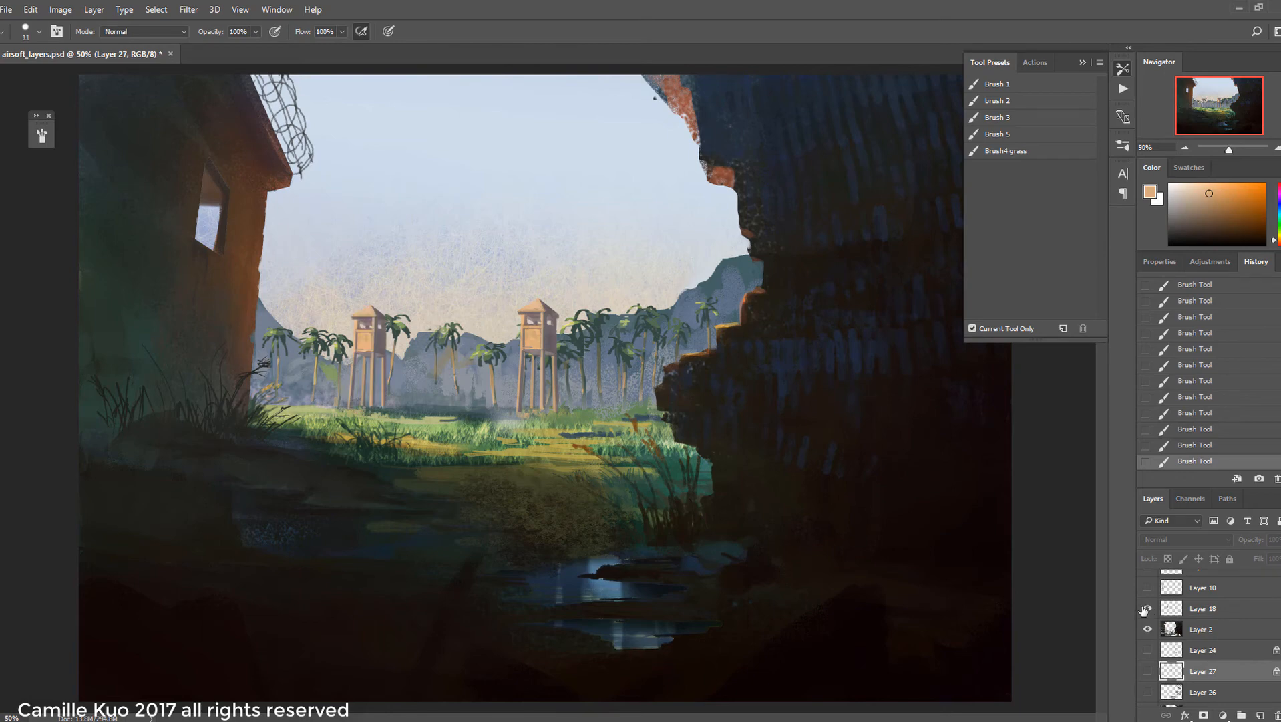
left_click(1145, 588)
left_click(1203, 587)
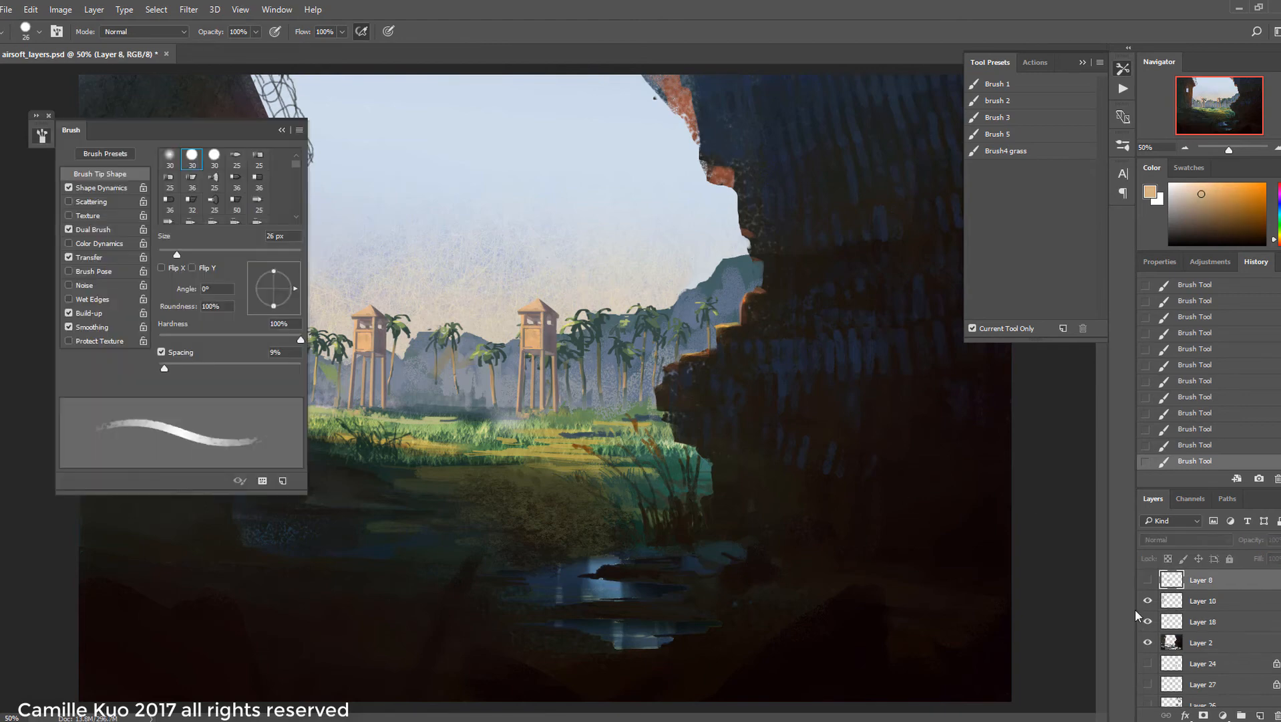
left_click(1148, 579)
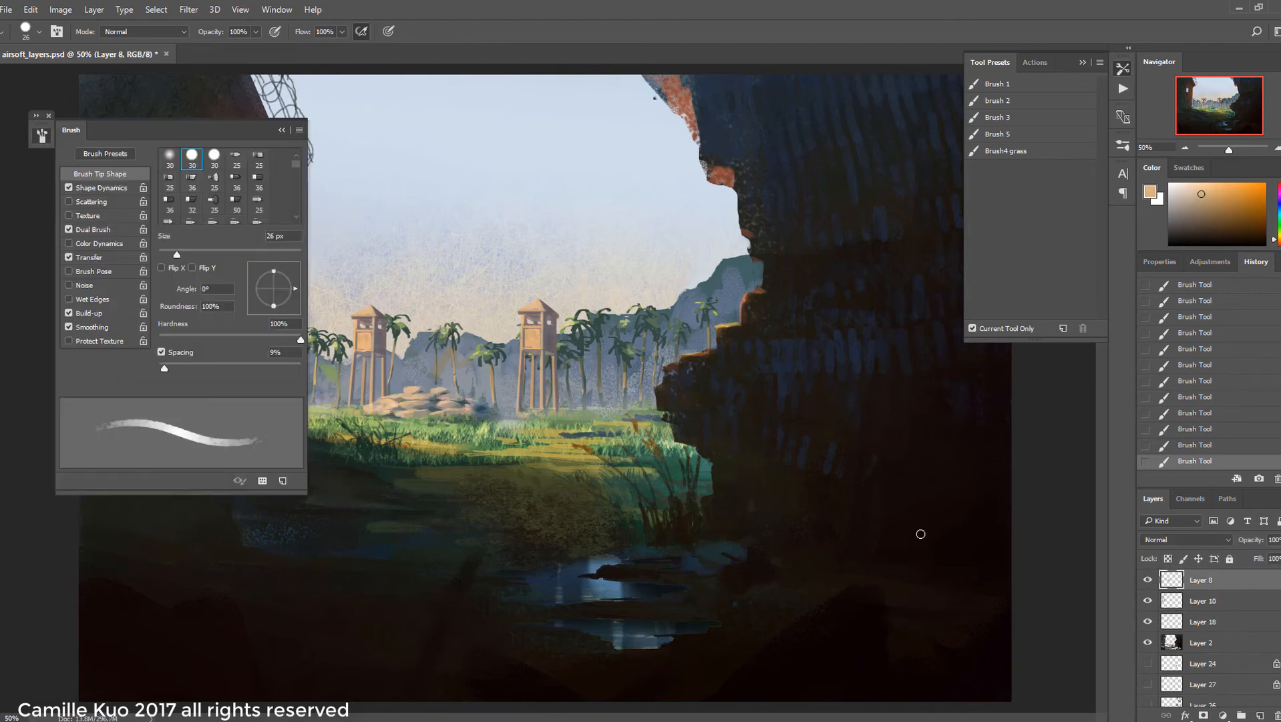
Paint a light tan rock pile at the base of the central watchtower with a 26 px brush
left_click_drag(540, 397, 578, 404)
left_click_drag(516, 420, 606, 419)
mouse_move(551, 421)
left_mouse_down()
mouse_move(621, 420)
mouse_move(581, 408)
left_mouse_up()
Lock Layer 8's transparent pixels, shade the new rocks with sampled colors and an 11 px brush, and touch up their base
left_click(479, 407, "alt")
left_click(1168, 559)
key("bracketleft")
key("bracketleft")
key("bracketleft")
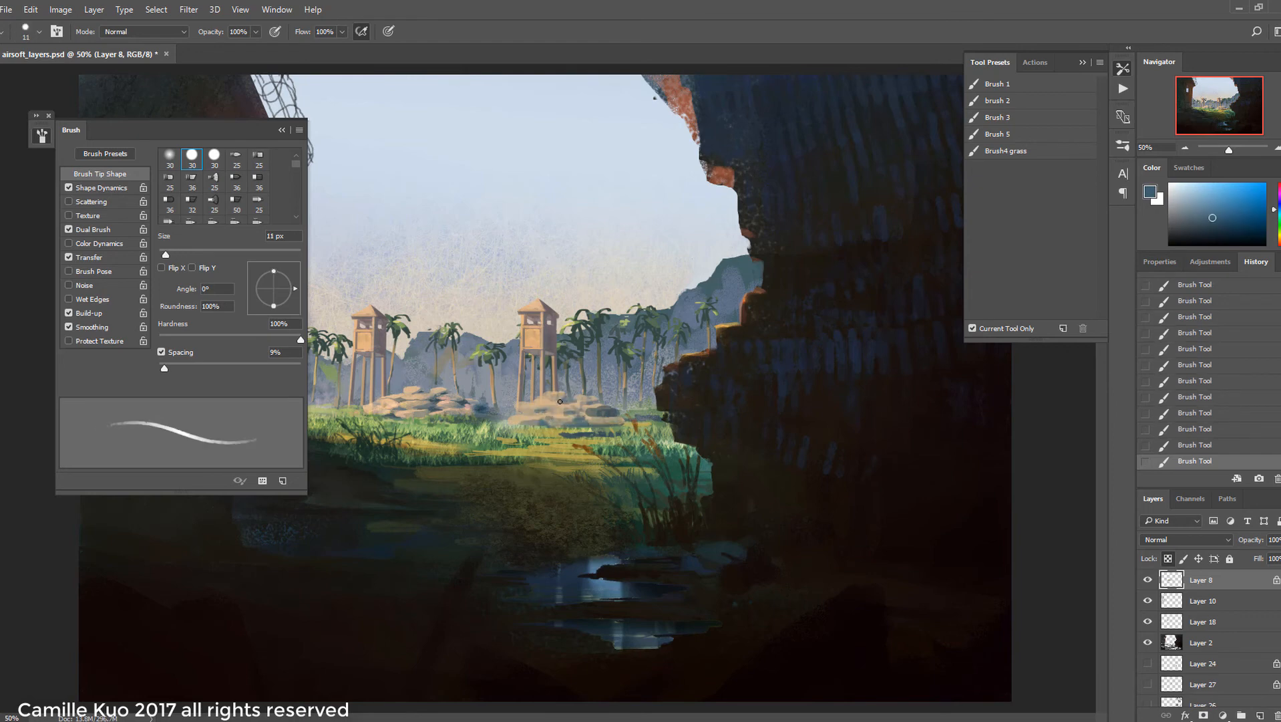
left_click(604, 411, "alt")
left_click_drag(535, 411, 548, 412)
left_click(548, 404, "alt")
left_click_drag(571, 412, 601, 406)
left_click(1168, 559)
left_click_drag(588, 413, 596, 414)
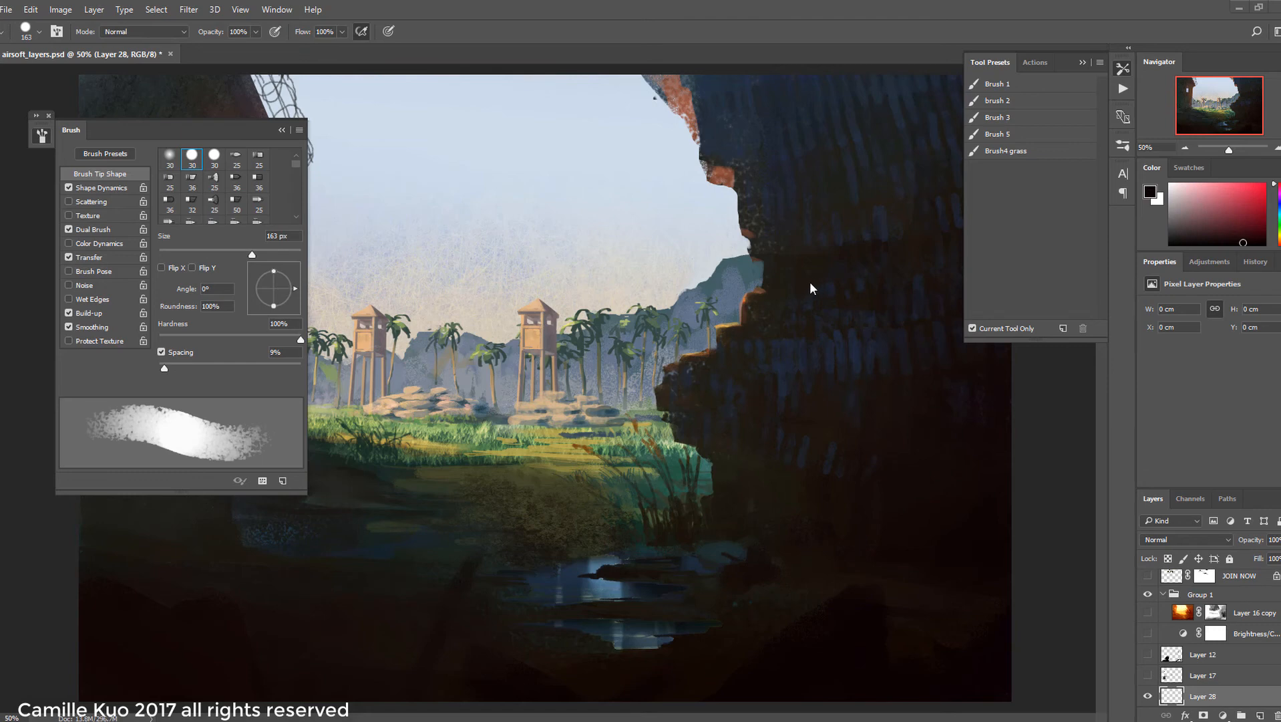
Paint a black crouching figure silhouette against the dark wall on Layer 28, reducing the brush to 53 px for the raised hand
mouse_move(810, 286)
left_mouse_down()
mouse_move(827, 288)
mouse_move(829, 399)
mouse_move(812, 521)
mouse_move(921, 467)
mouse_move(866, 538)
mouse_move(751, 524)
left_mouse_up()
key("bracketleft")
key("bracketleft")
key("bracketleft")
key("bracketleft")
key("bracketleft")
key("bracketleft")
left_click_drag(689, 321, 703, 359)
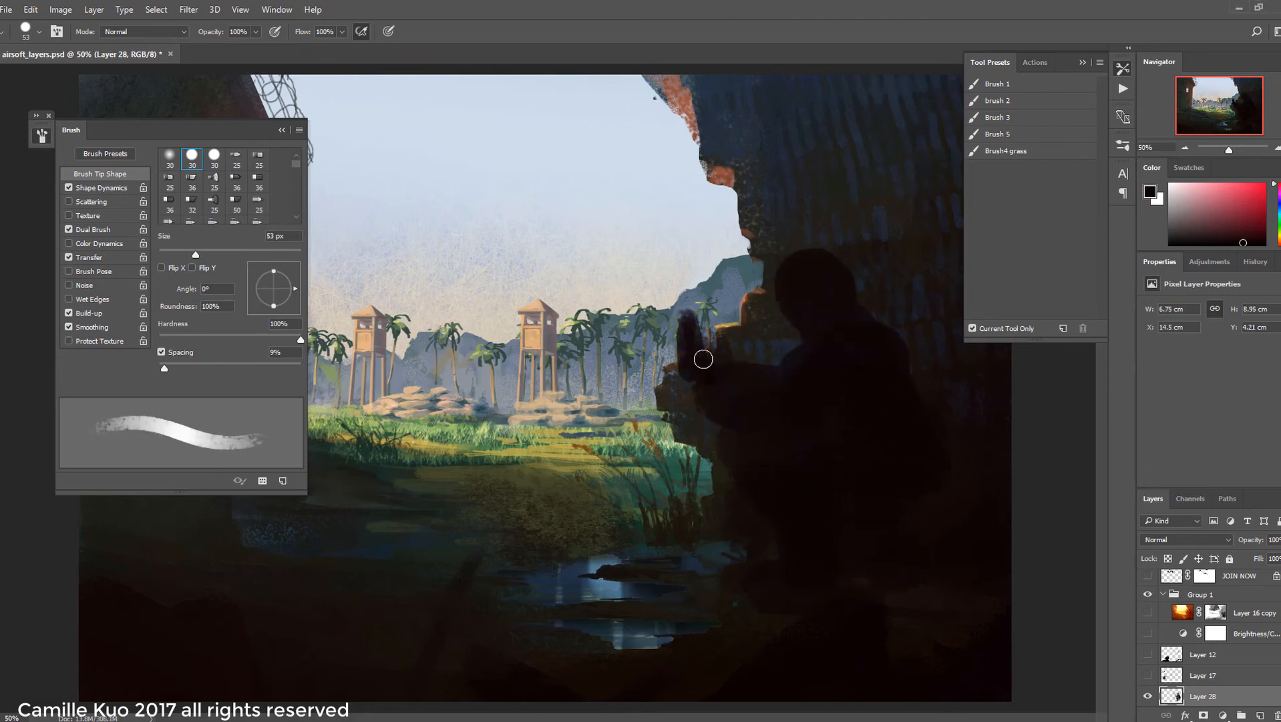
left_click_drag(784, 294, 778, 327)
Step back through the history and reshape the figure's raised hand on Layer 28 with brush and eraser strokes
left_click(1255, 262)
left_click(1196, 413)
left_click_drag(700, 424, 749, 471)
left_click_drag(692, 414, 639, 366)
key("ctrl+z")
key("e")
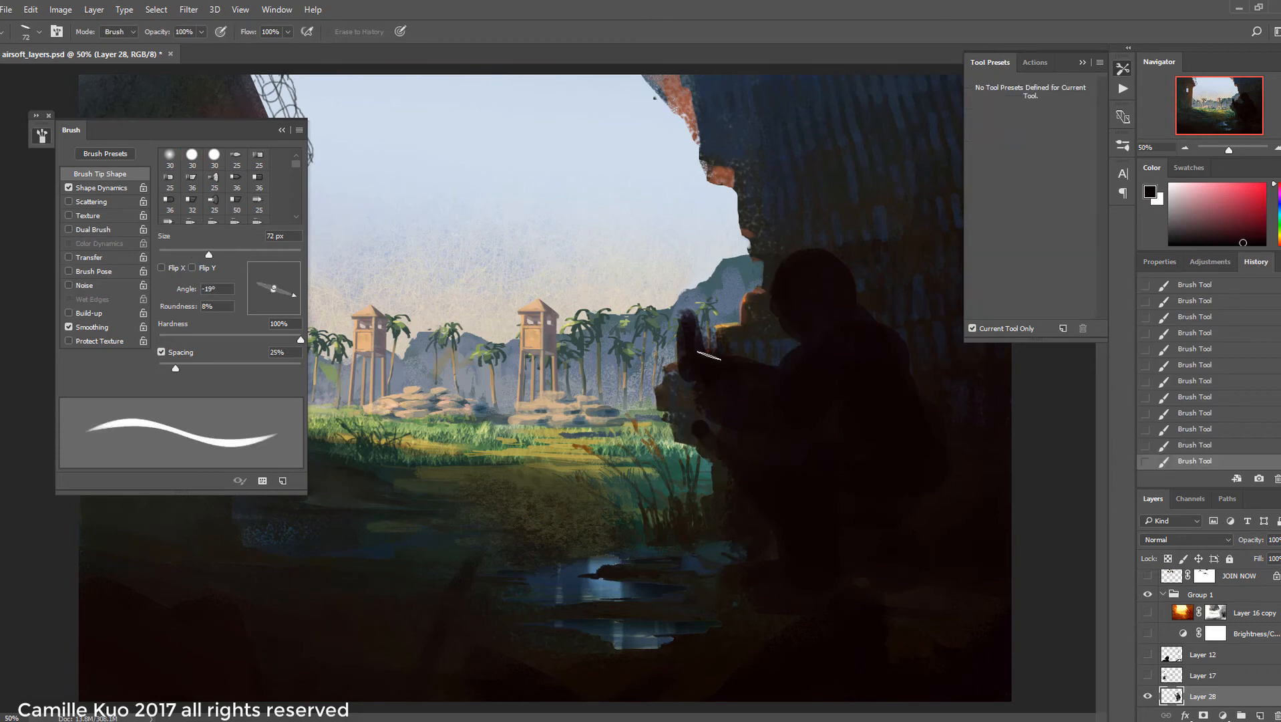
mouse_move(684, 312)
left_mouse_down()
mouse_move(692, 381)
mouse_move(721, 361)
mouse_move(702, 374)
mouse_move(715, 390)
left_mouse_up()
key("b")
key("e")
key("b")
Paint a black rifle rising diagonally in front of the figure, trimming its barrel with straight eraser strokes
mouse_move(723, 401)
left_mouse_down()
mouse_move(717, 429)
mouse_move(618, 300)
left_mouse_up()
key("e")
mouse_move(649, 351)
left_mouse_down()
mouse_move(597, 278)
mouse_move(658, 334)
left_mouse_up()
key("b")
mouse_move(594, 264)
left_mouse_down()
mouse_move(698, 384)
mouse_move(606, 299)
left_mouse_up()
key("e")
left_click(694, 385, "shift")
left_click(633, 301, "shift")
key("b")
mouse_move(700, 428)
left_mouse_down()
mouse_move(725, 454)
mouse_move(733, 523)
left_mouse_up()
Lock Layer 28's transparent pixels and block in dim gray planes on the figure's face, helmet, arm, torso and legs
left_click(1168, 558)
mouse_move(721, 381)
left_mouse_down()
mouse_move(740, 403)
mouse_move(745, 388)
left_mouse_up()
left_click(1169, 184)
key("ctrl+z")
left_click(748, 375, "alt")
left_click_drag(791, 366, 852, 383)
left_click_drag(805, 355, 848, 349)
left_click_drag(816, 291, 792, 338)
left_click_drag(778, 291, 821, 255)
left_click_drag(887, 392, 892, 448)
left_click_drag(747, 461, 843, 463)
left_click_drag(772, 488, 807, 531)
Lighten the figure's face, helmet rim and torso with sampled grays using a 43 px brush
left_click(733, 287, "alt")
left_click_drag(785, 302, 810, 341)
left_click_drag(779, 287, 828, 252)
left_click(843, 353, "alt")
mouse_move(860, 311)
left_mouse_down()
mouse_move(839, 332)
mouse_move(870, 393)
left_mouse_up()
left_click(854, 418, "alt")
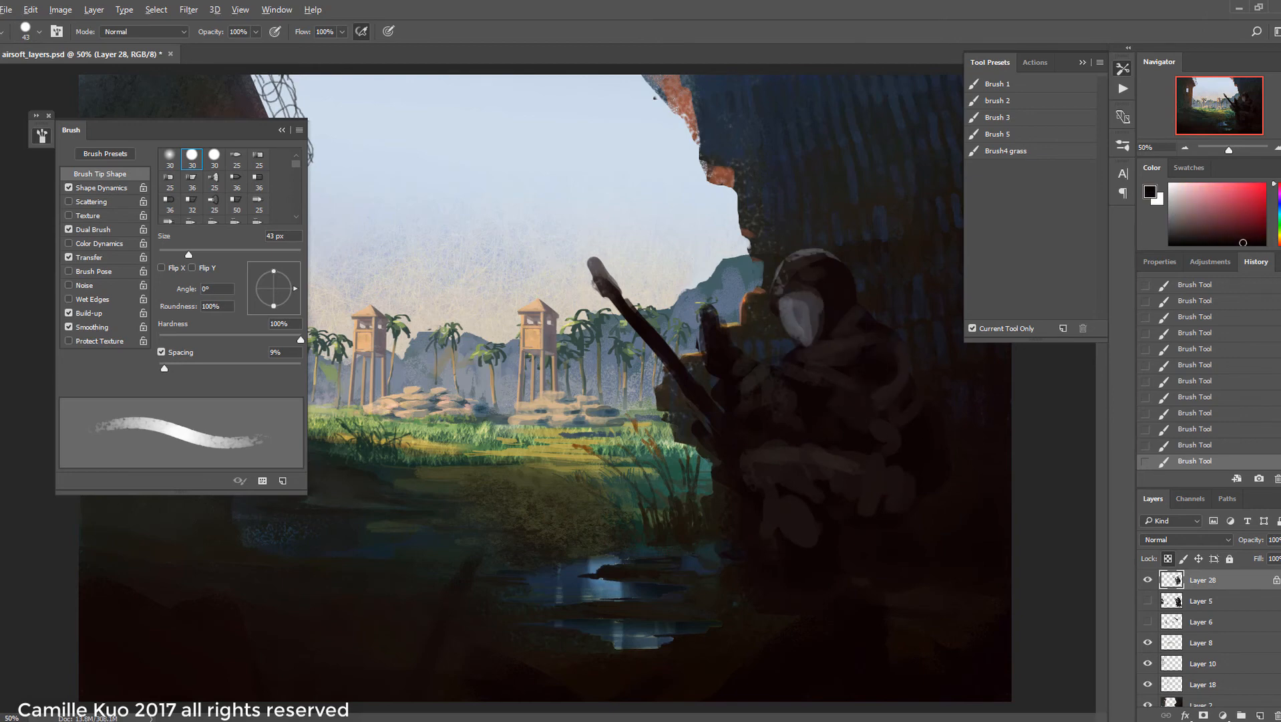
Add pale highlights along the figure's forearm and knee, reduce the brush to 23 px, and darken the mouth area
left_click(800, 318, "alt")
left_click_drag(778, 361, 812, 374)
left_click_drag(744, 359, 789, 369)
key("[")
key("[")
left_click_drag(772, 444, 760, 491)
left_click(782, 294, "alt")
key("ctrl+alt+z")
key("ctrl+alt+z")
left_click_drag(793, 324, 807, 340)
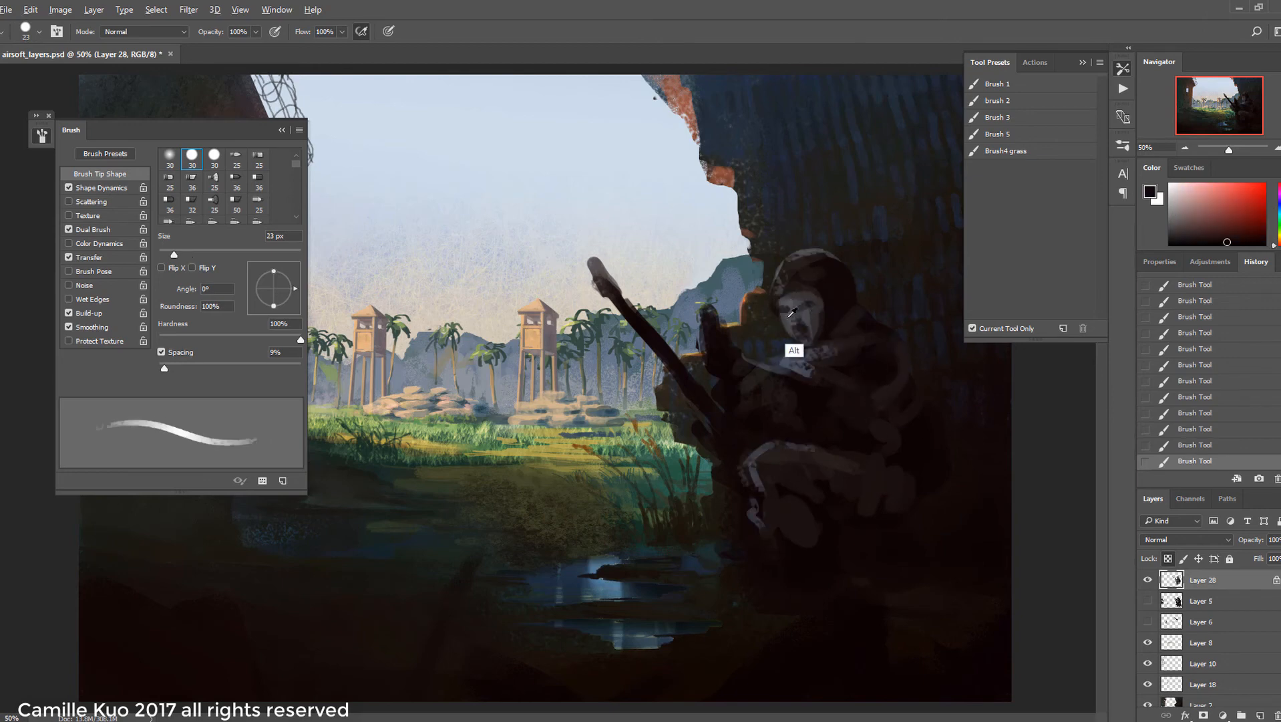
Shade the raised hand with sampled light and dark tones and add a highlight along the lower part of the rifle
left_click(789, 316, "alt")
left_click(701, 301, "alt")
left_click(718, 327, "alt")
mouse_move(712, 307)
left_mouse_down()
mouse_move(718, 343)
mouse_move(703, 335)
mouse_move(702, 351)
left_mouse_up()
left_click(695, 301, "alt")
left_click_drag(676, 377, 712, 419)
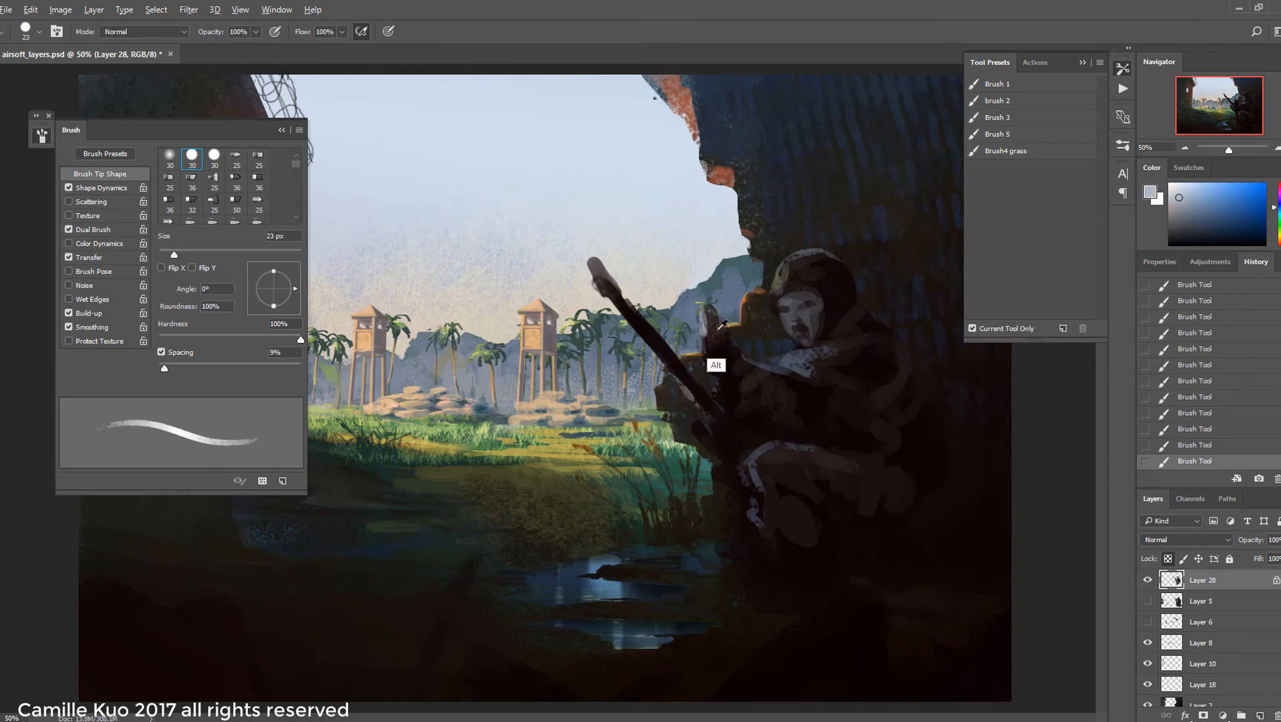
Touch up the face and paint pale gray highlights on the figure's lower legs and boots
left_click(721, 326, "alt")
mouse_move(813, 313)
left_mouse_down()
mouse_move(811, 329)
mouse_move(790, 324)
left_mouse_up()
left_click(762, 515, "alt")
left_click_drag(755, 584, 833, 573)
left_click_drag(780, 538, 794, 568)
left_click_drag(833, 537, 855, 575)
mouse_move(907, 535)
left_mouse_down()
mouse_move(925, 563)
mouse_move(913, 579)
left_mouse_up()
Collapse the tool presets, lasso the figure's head, reposition it slightly with Free Transform, and deselect
left_click(1083, 62)
key("l")
left_click_drag(786, 283, 815, 293)
key("ctrl+t")
left_click_drag(752, 346, 758, 342)
key("Return")
key("ctrl+d")
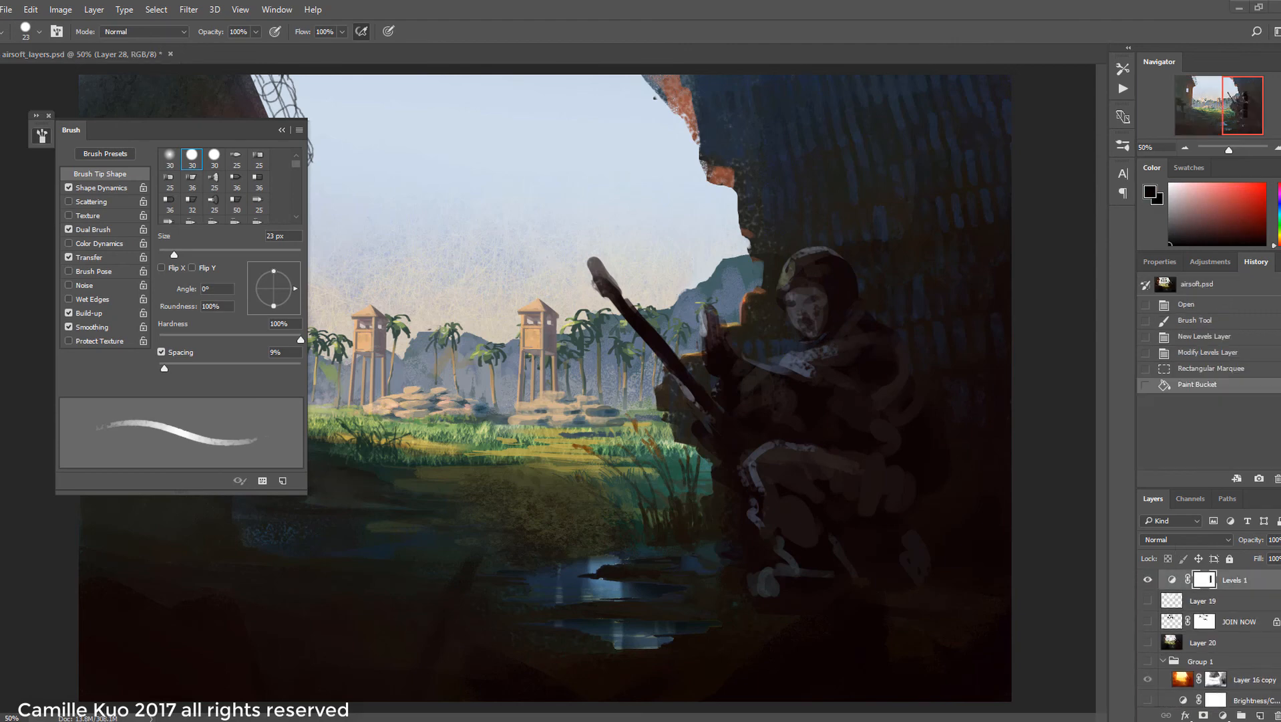
Reduce the brush to 13 px and model the shouting soldier's eyes, nose and mouth with sampled colors
key("v")
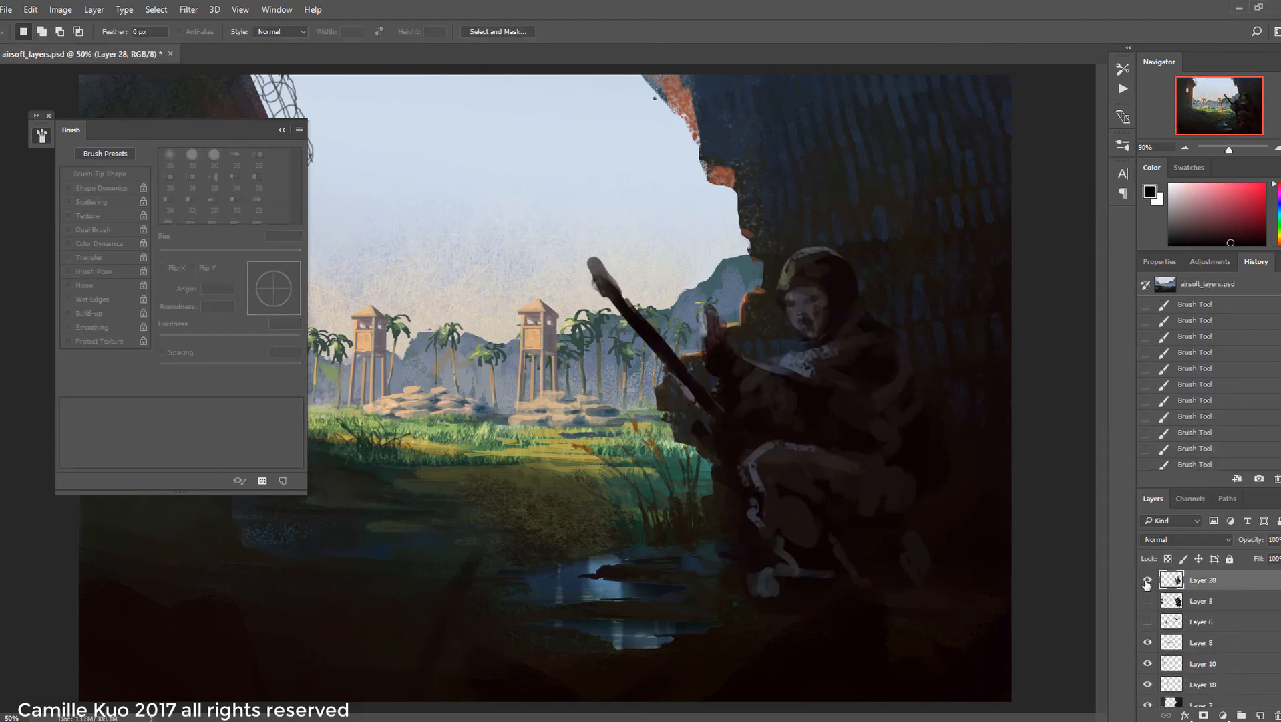
mouse_move(828, 300)
left_mouse_down()
mouse_move(823, 337)
mouse_move(795, 320)
mouse_move(806, 315)
mouse_move(797, 304)
left_mouse_up()
left_click(826, 308, "alt")
key("bracketleft")
key("bracketleft")
left_click(842, 333, "alt")
left_click(806, 324, "alt")
left_click(792, 294, "alt")
left_click(809, 327, "alt")
left_click(793, 330, "alt")
left_click(806, 324, "alt")
left_click(793, 298, "alt")
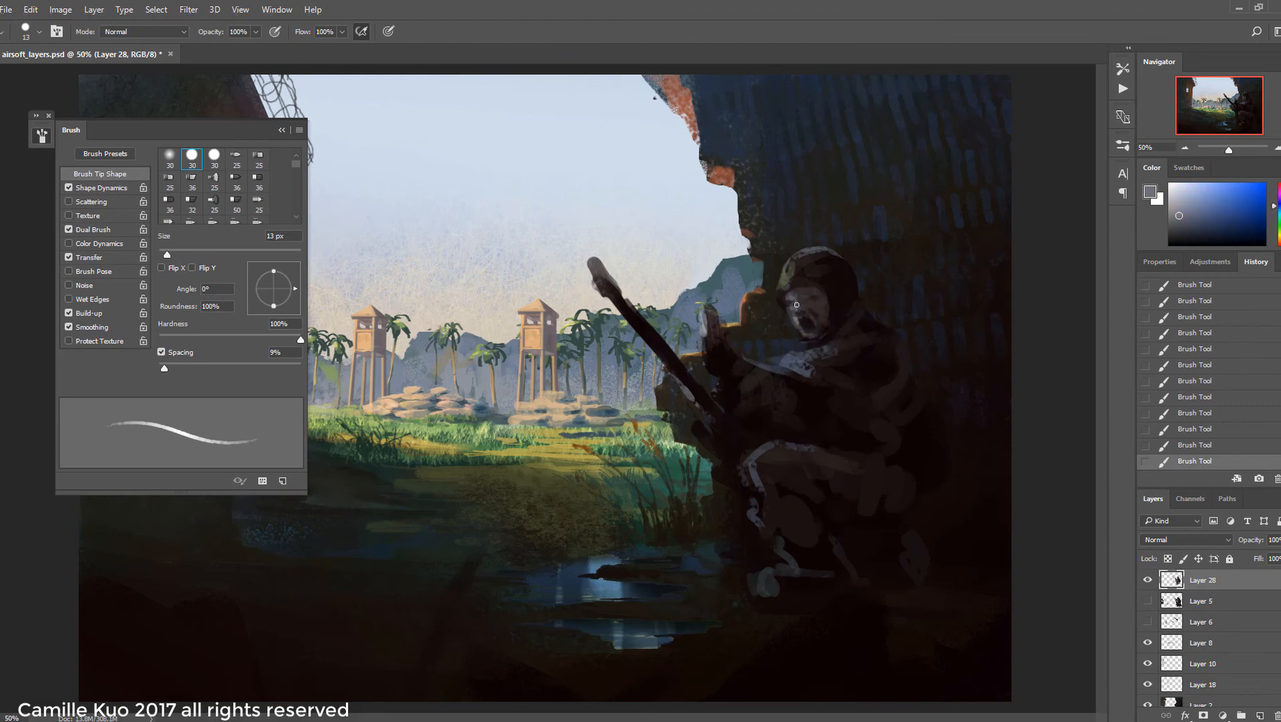
Refine the light and shadow on the soldier's brow, cheek and jaw with sampled tones
left_click(796, 305, "alt")
left_click(810, 294, "alt")
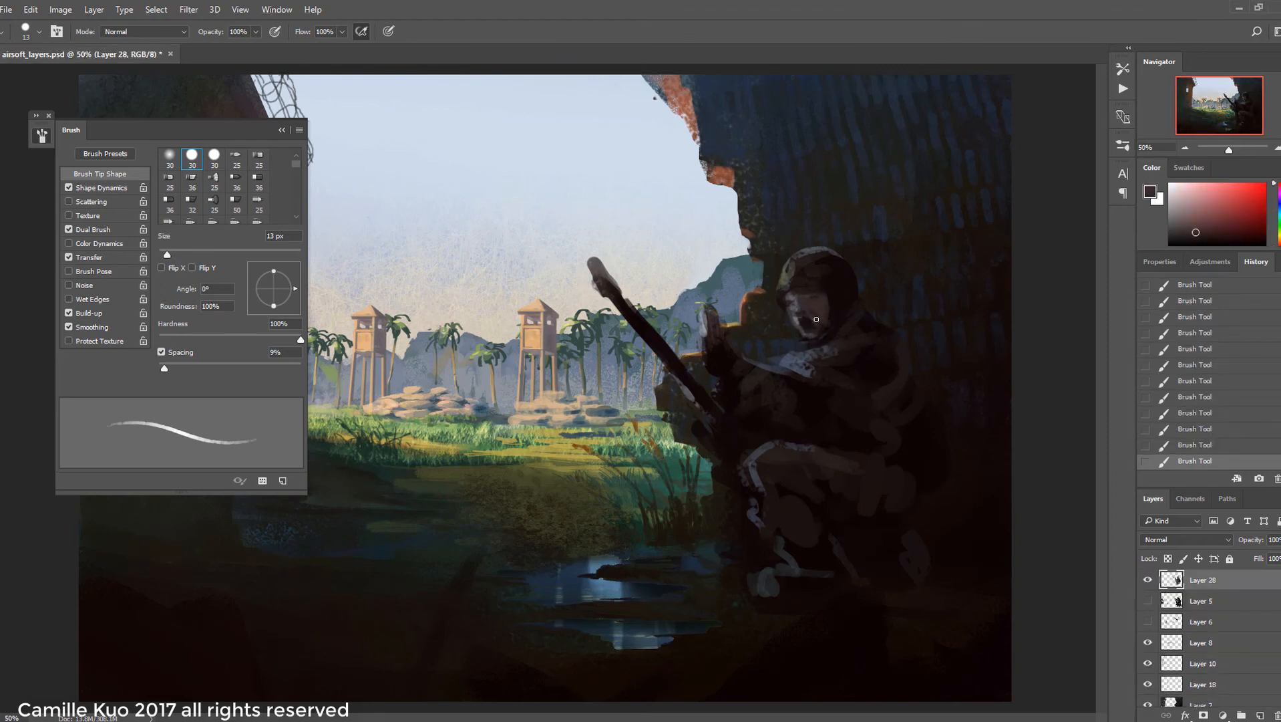
left_click(829, 304, "alt")
mouse_move(823, 290)
left_mouse_down()
mouse_move(806, 286)
mouse_move(825, 307)
left_mouse_up()
left_click(816, 298, "alt")
left_click(828, 314, "alt")
left_click(824, 329, "alt")
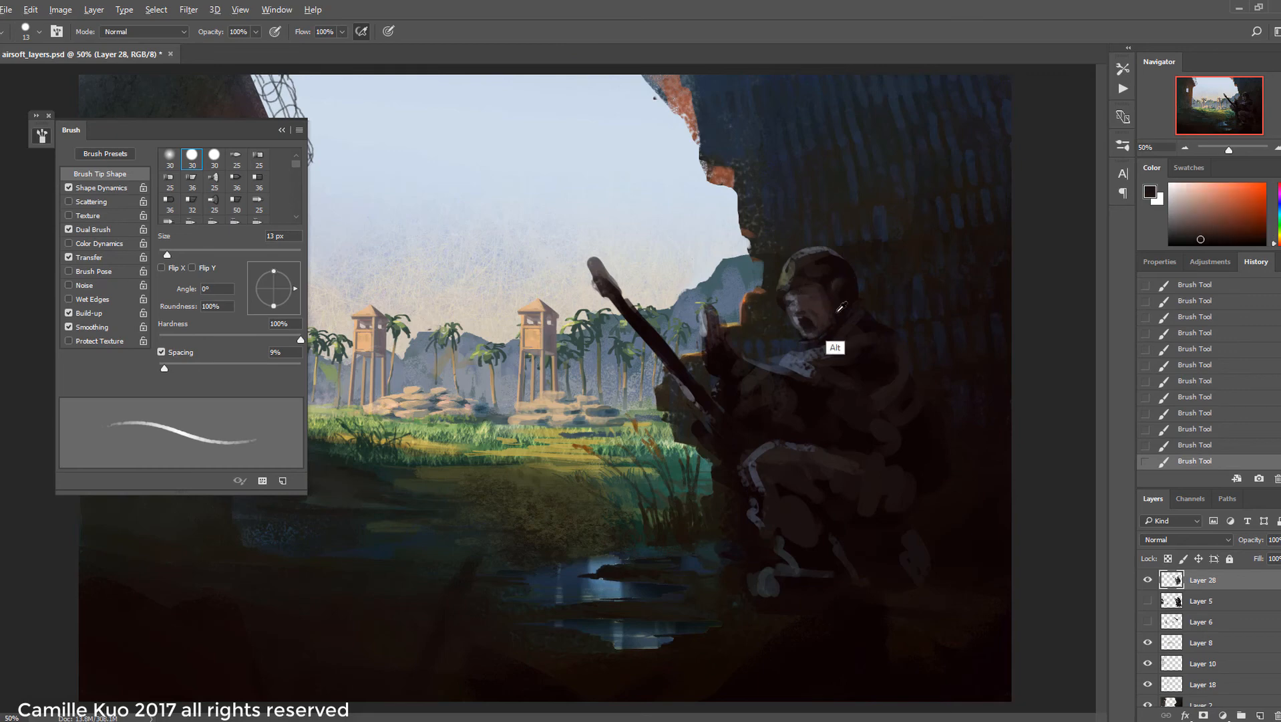
left_click(821, 325, "alt")
left_click(822, 322, "alt")
Erase paint between the forearm and the chin, and sample a face tone for the brush
key("e")
left_click_drag(779, 362, 791, 354)
mouse_move(788, 359)
left_mouse_down()
mouse_move(855, 334)
mouse_move(823, 324)
left_mouse_up()
key("b")
left_click(826, 315, "alt")
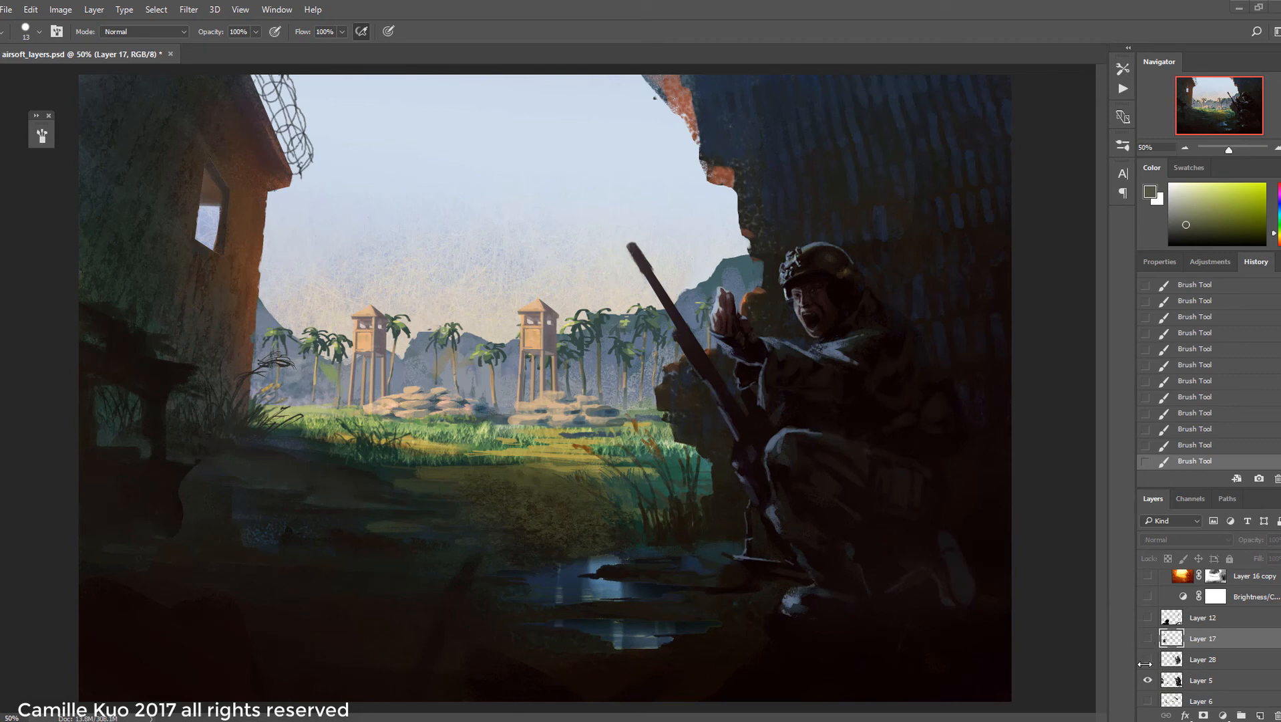
Show Layers 17 and 12 and make Layer 12 the active layer
left_click(1147, 638)
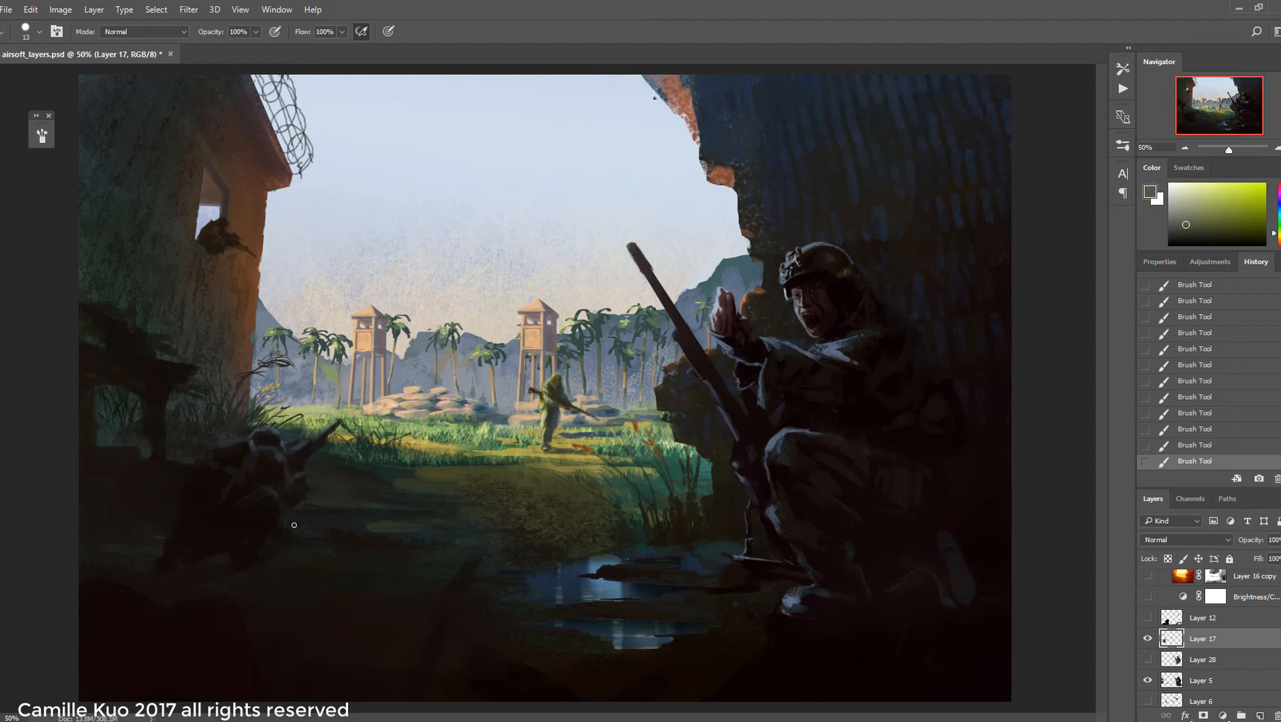
left_click(1148, 617)
left_click(1204, 618)
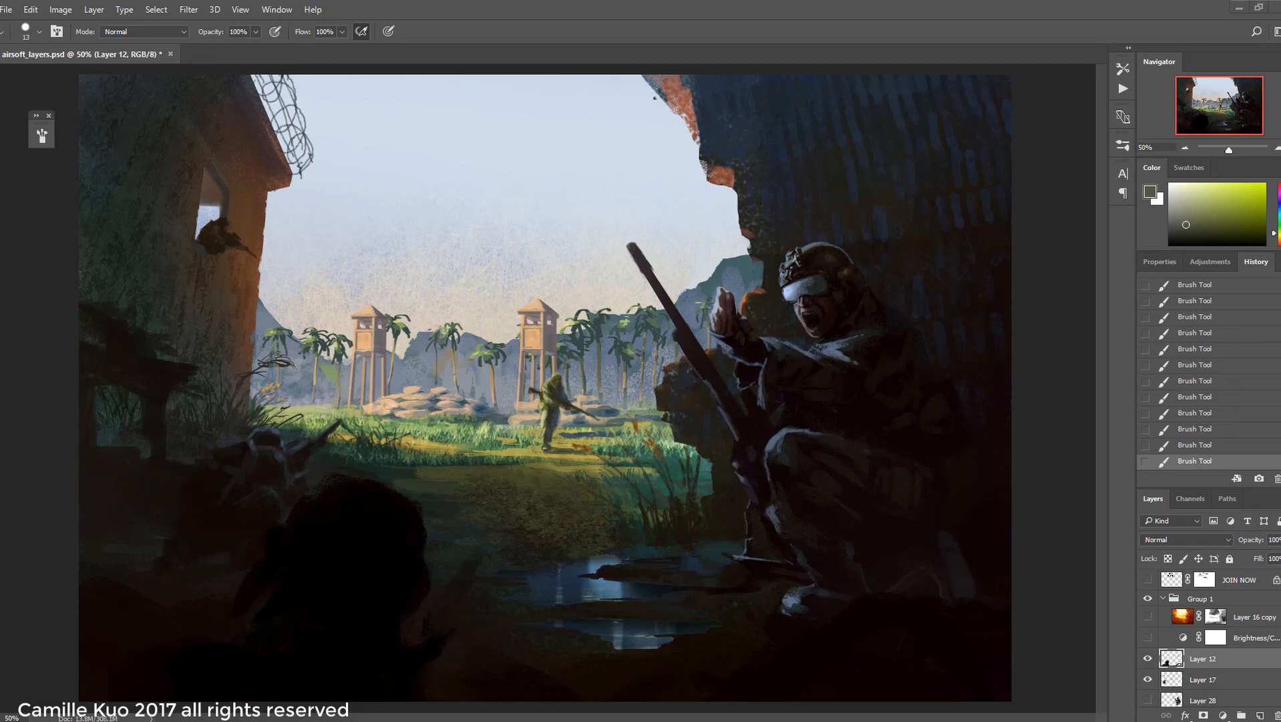
Stamp all visible layers into a new layer above Layer 12 and apply a heavy Gaussian Blur to it
key("ctrl+shift+alt+e")
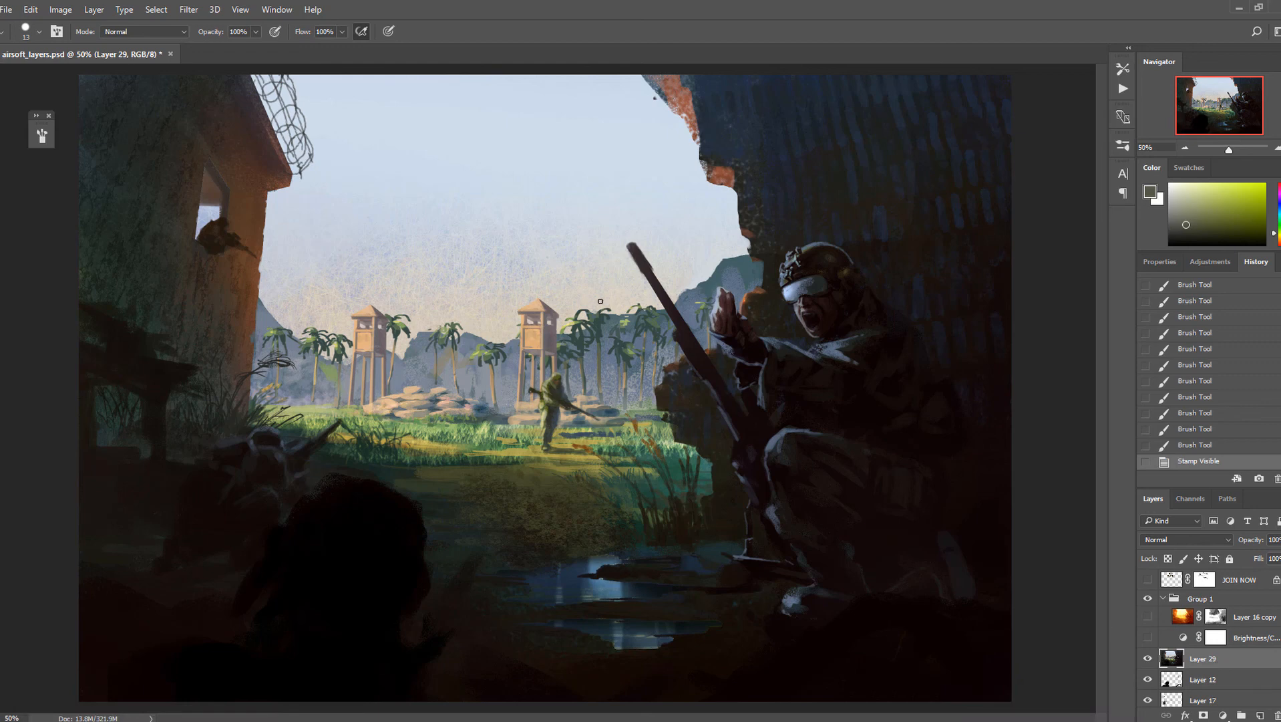
left_click(188, 10)
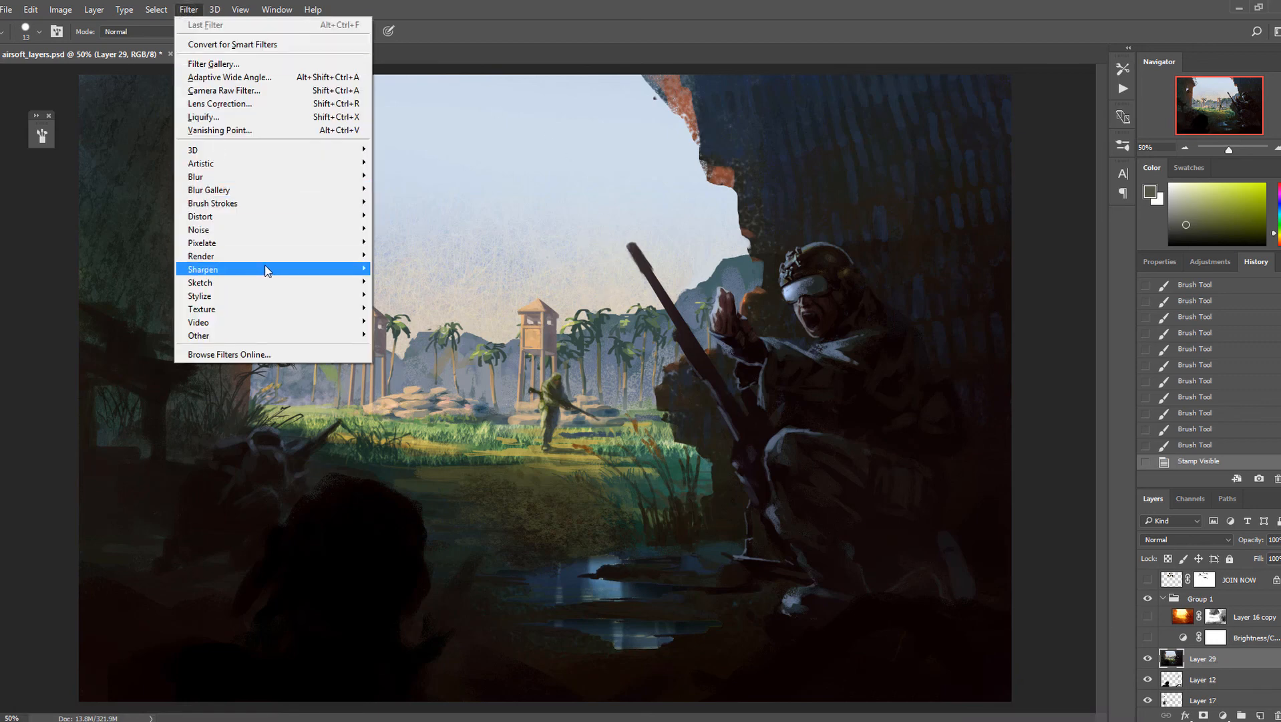
left_click(256, 176)
left_click(409, 228)
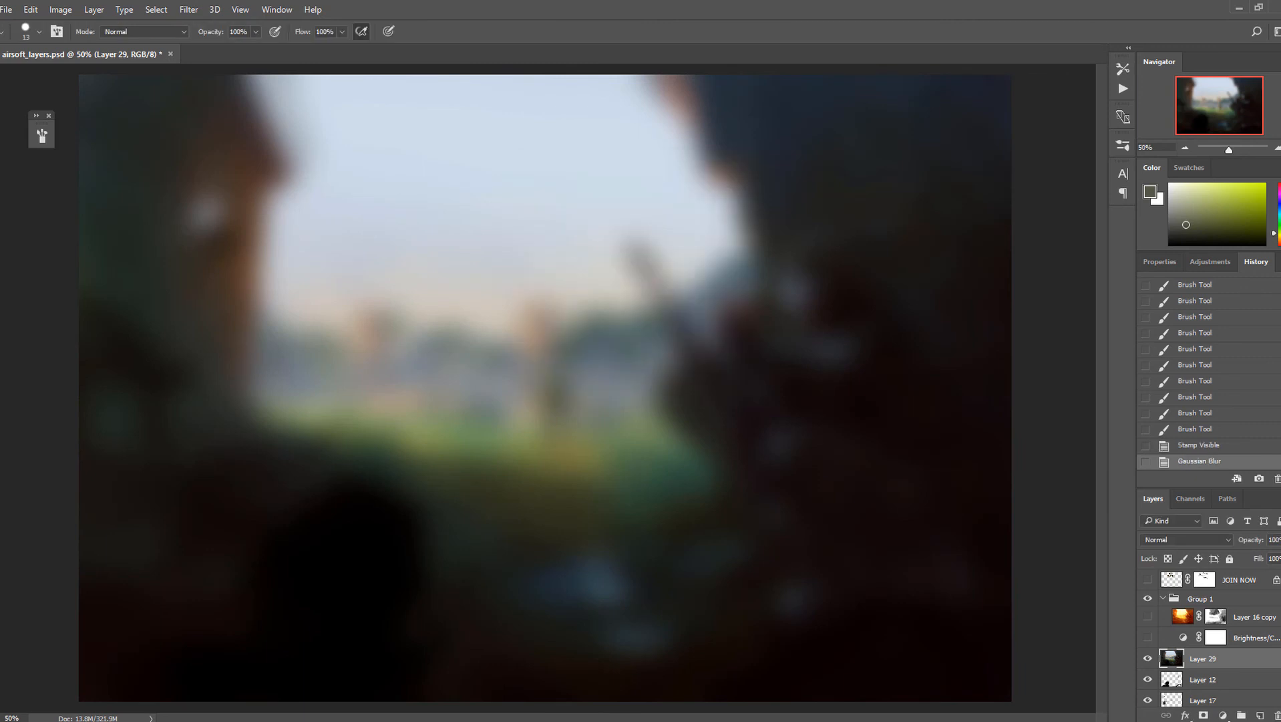
Return to the Gaussian Blur history state and apply Color Balance, pushing tones to red +100 and strongly toward yellow, including the highlights
left_click(1207, 356)
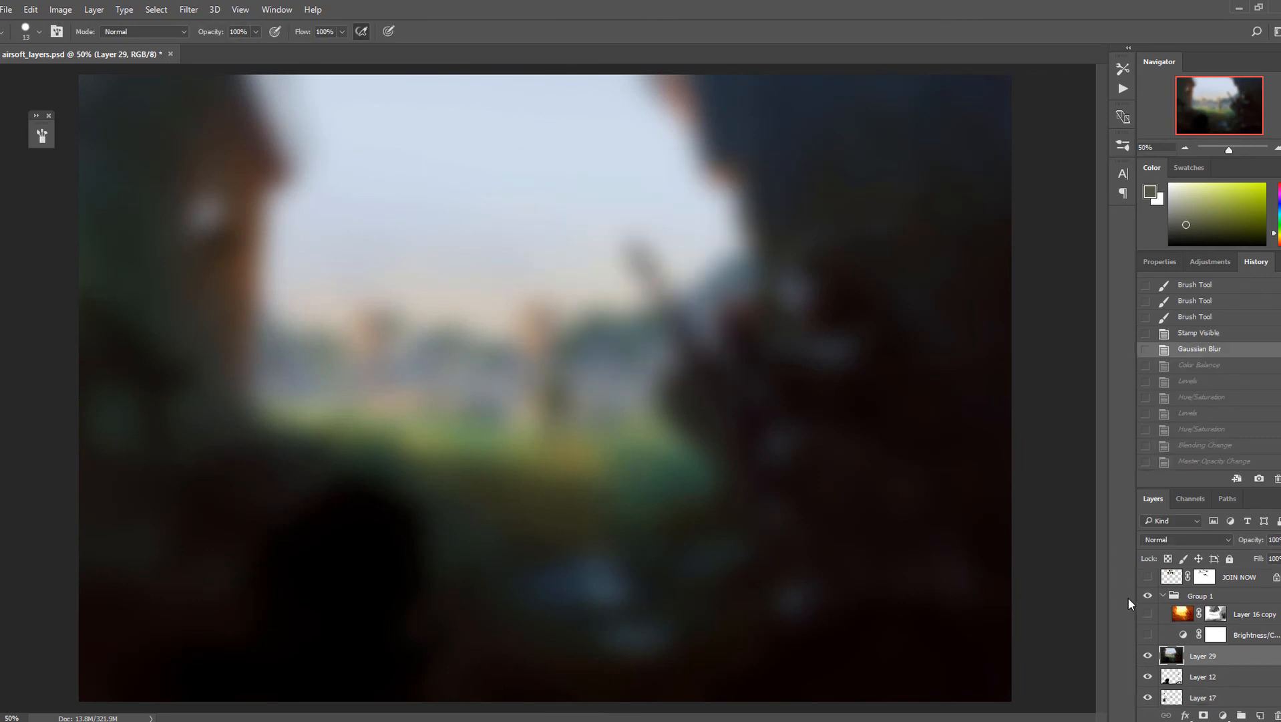
key("ctrl+b")
left_click_drag(788, 459, 856, 459)
left_click(826, 530)
left_click_drag(788, 492, 729, 495)
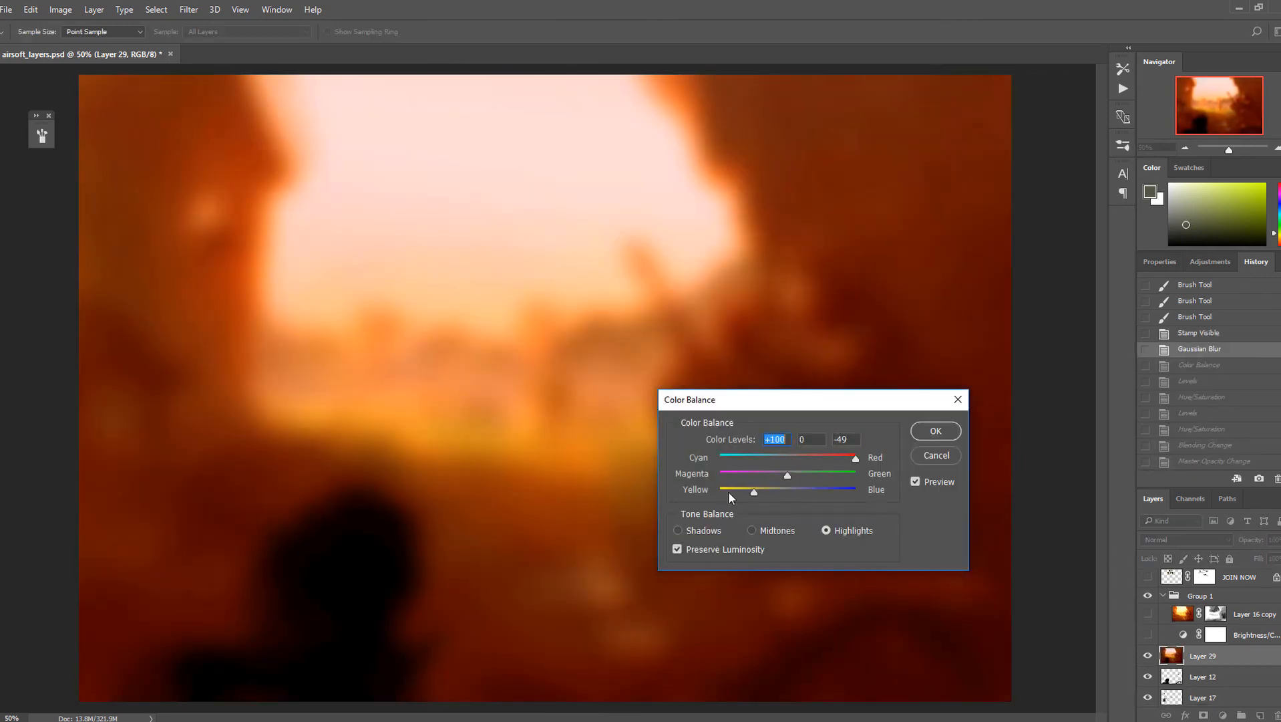
left_click_drag(787, 459, 838, 459)
left_click_drag(787, 492, 742, 494)
left_click_drag(838, 459, 855, 459)
left_click_drag(742, 493, 723, 496)
left_click(936, 431)
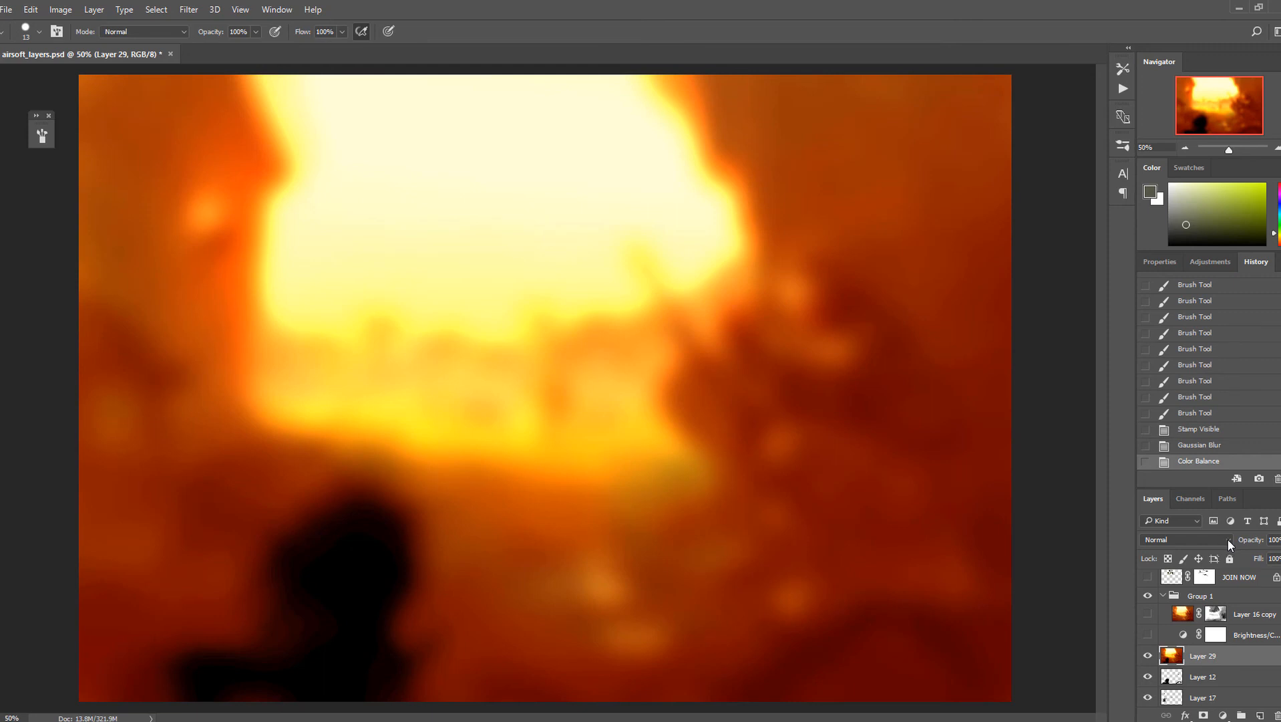
Set the blurred orange layer's blend mode to Overlay and its opacity to 41%
left_click(1228, 539)
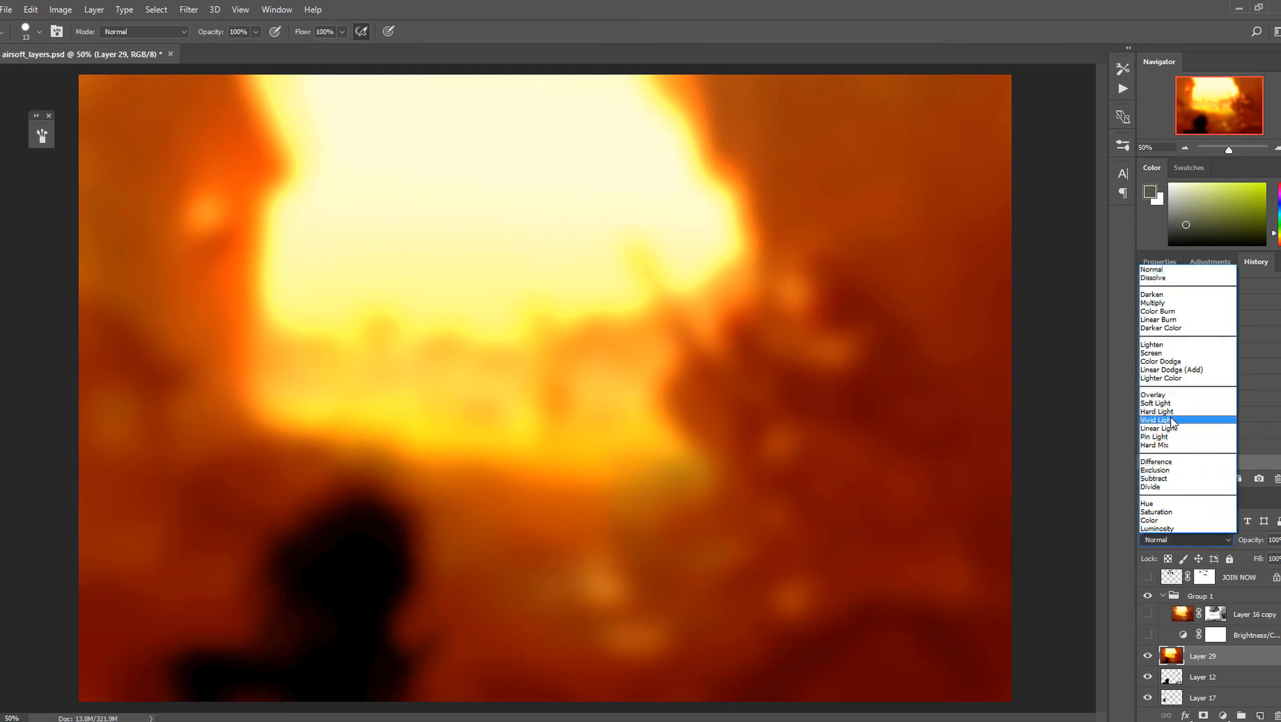
left_click(1171, 394)
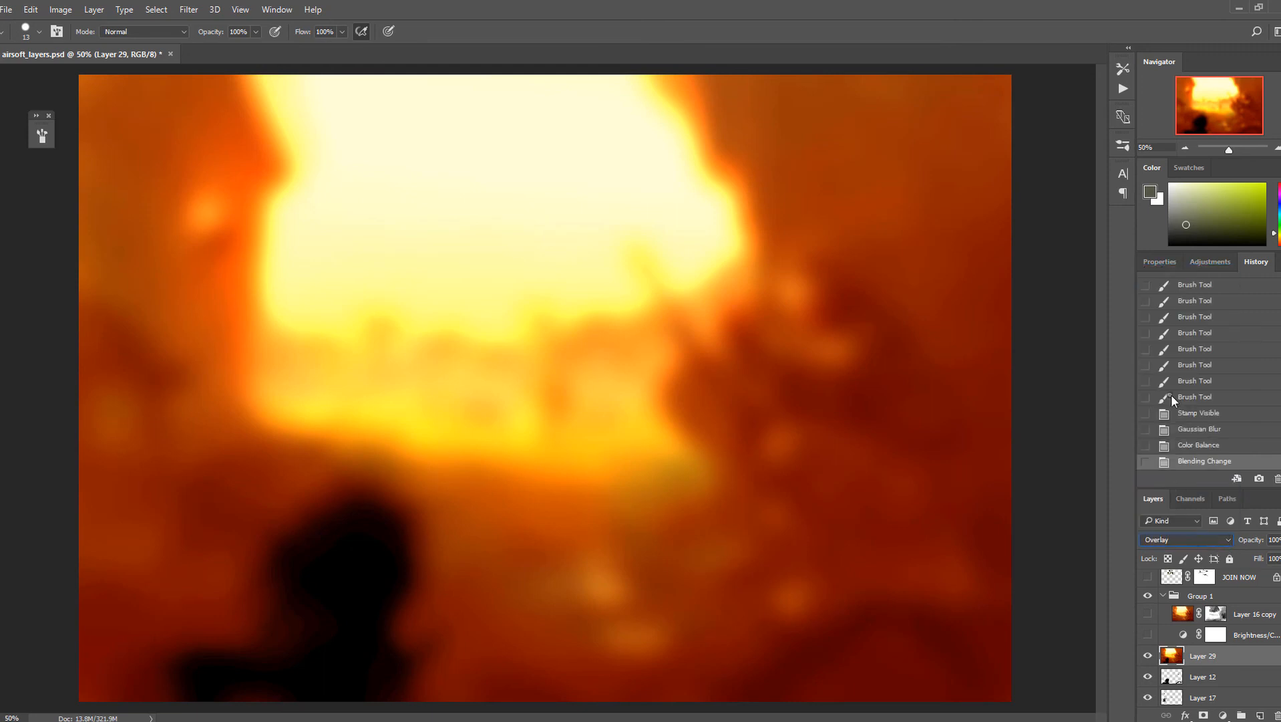
left_click(1280, 540)
left_click_drag(1280, 558, 1256, 559)
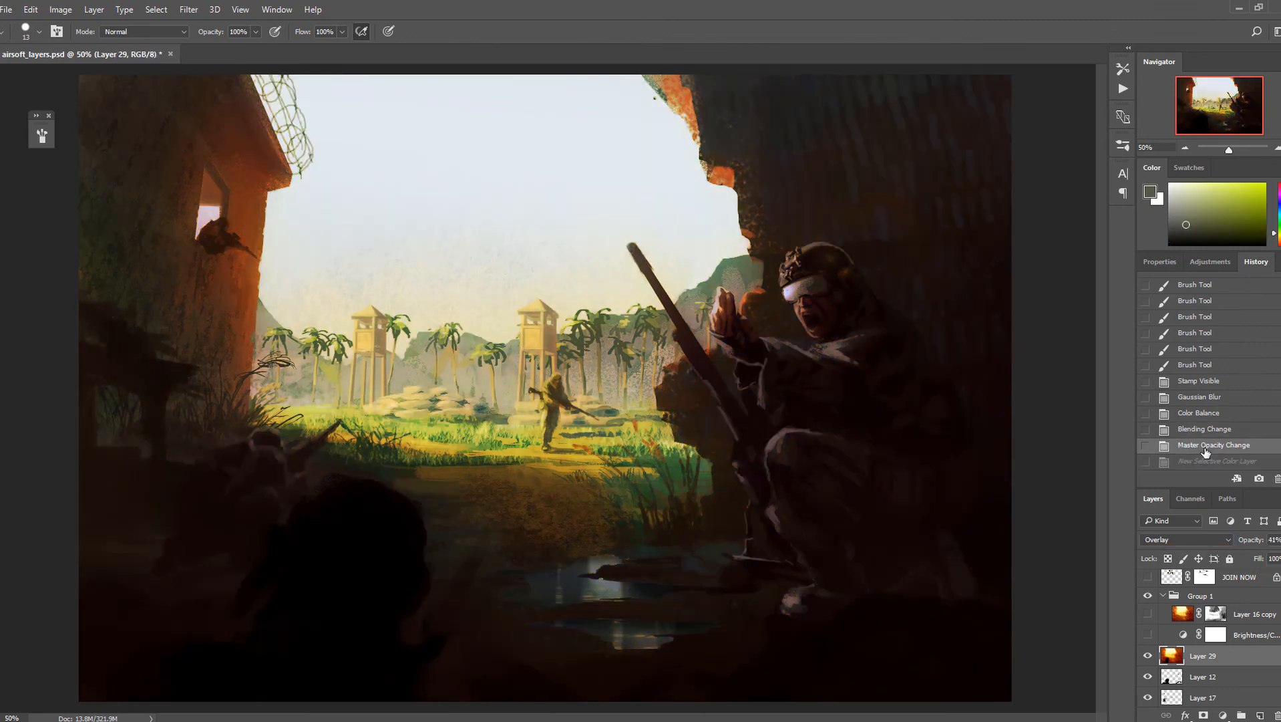
Add a layer mask to Layer 29 and paint black over the sky and near the soldier's raised hand with a 445 px brush
left_click(1204, 714)
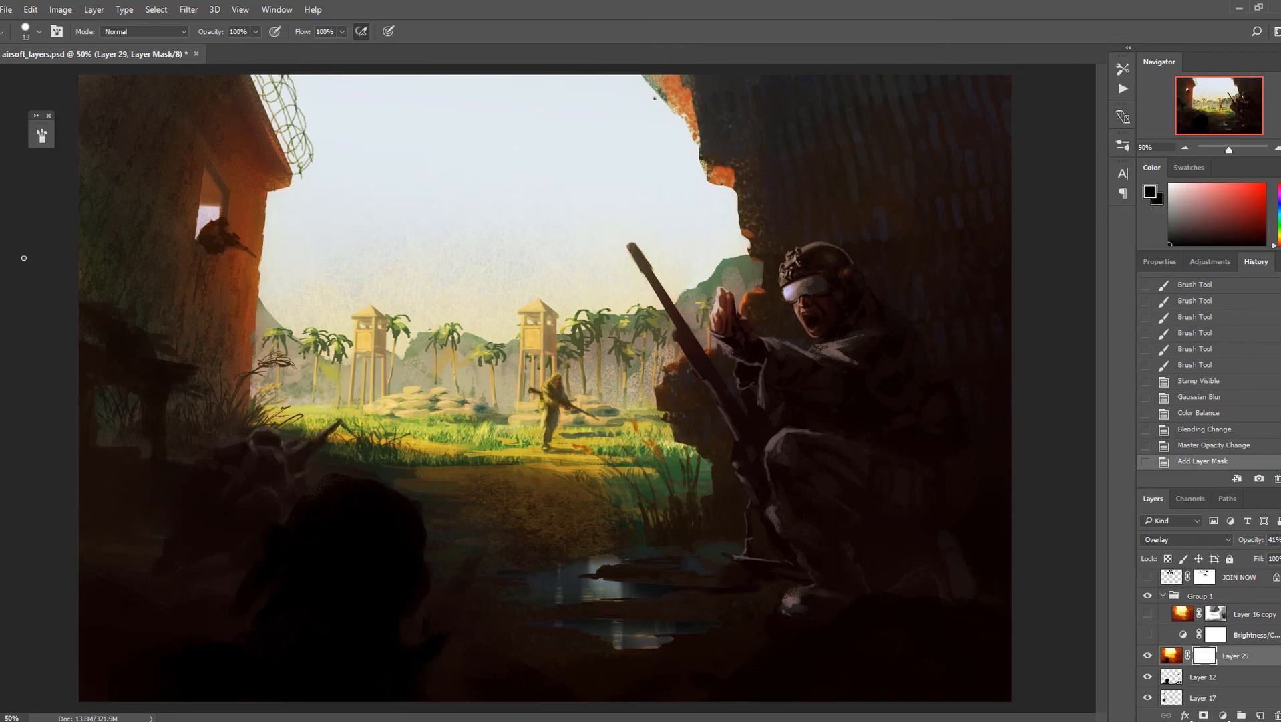
left_click(40, 142)
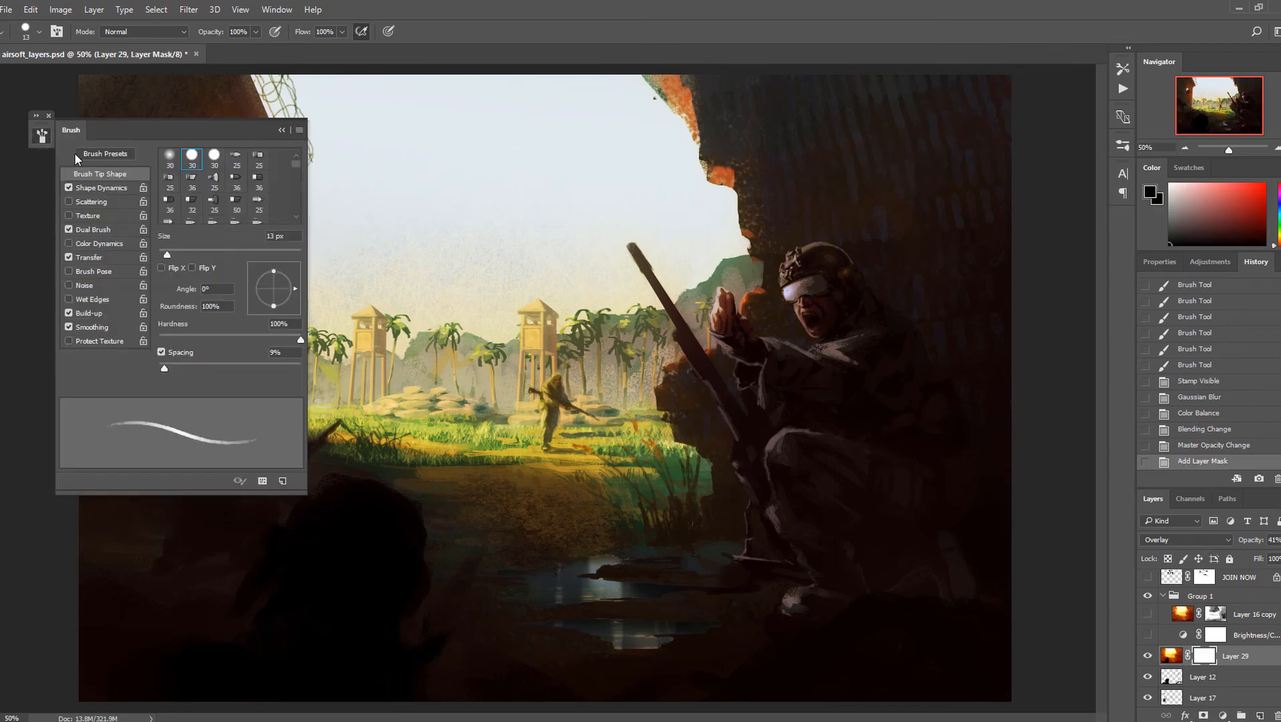
left_click(289, 253)
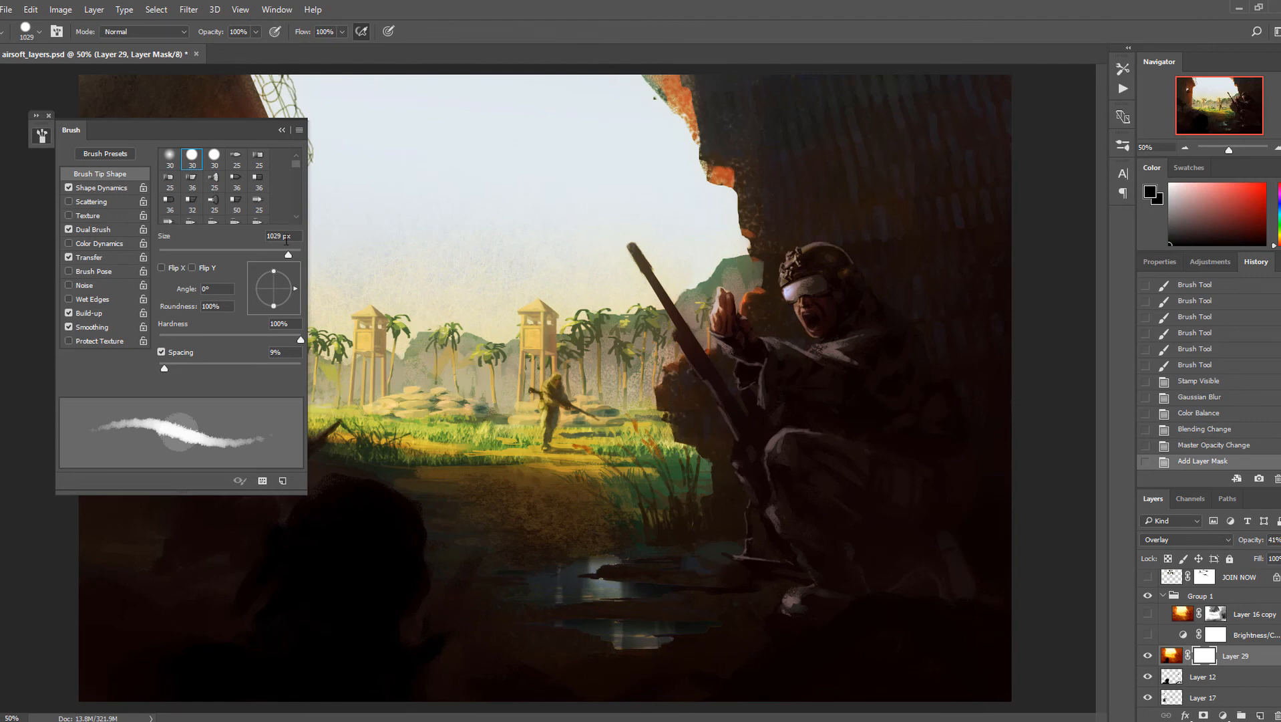
left_click(282, 254)
left_click(474, 156)
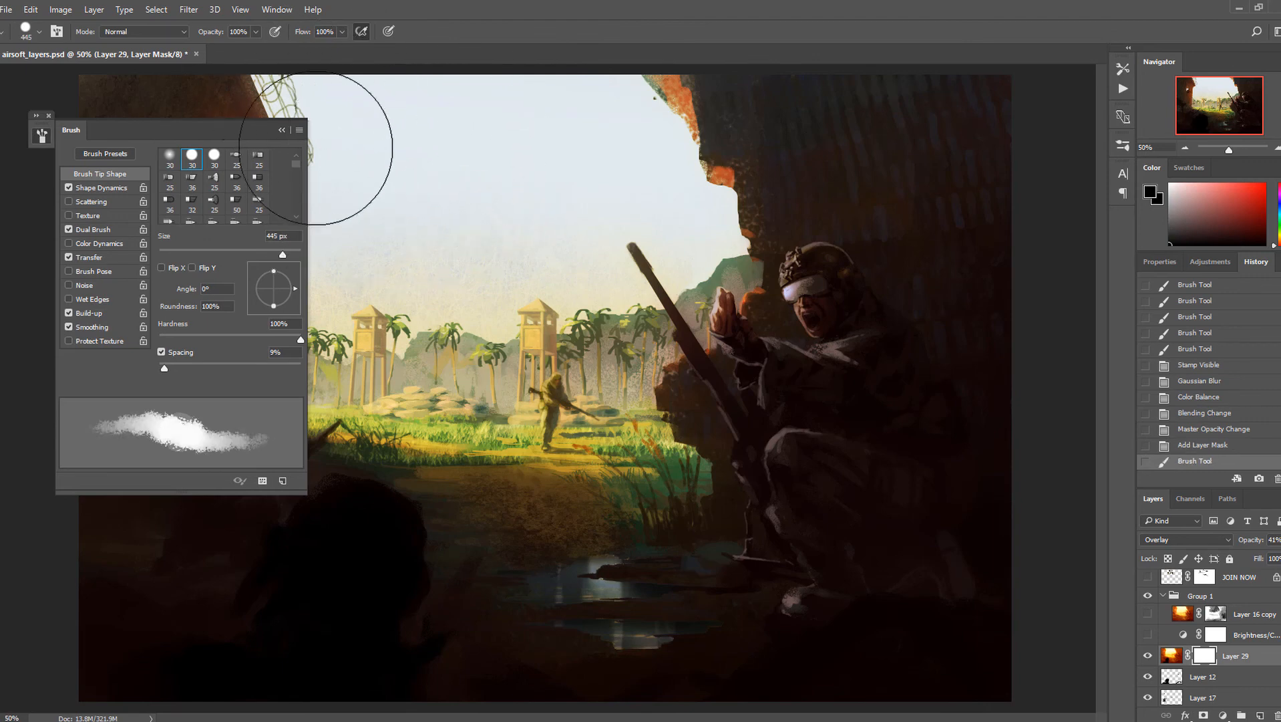
left_click(282, 130)
mouse_move(455, 115)
left_mouse_down()
mouse_move(451, 160)
mouse_move(395, 117)
mouse_move(518, 217)
mouse_move(629, 200)
mouse_move(377, 244)
mouse_move(586, 257)
mouse_move(475, 138)
left_mouse_up()
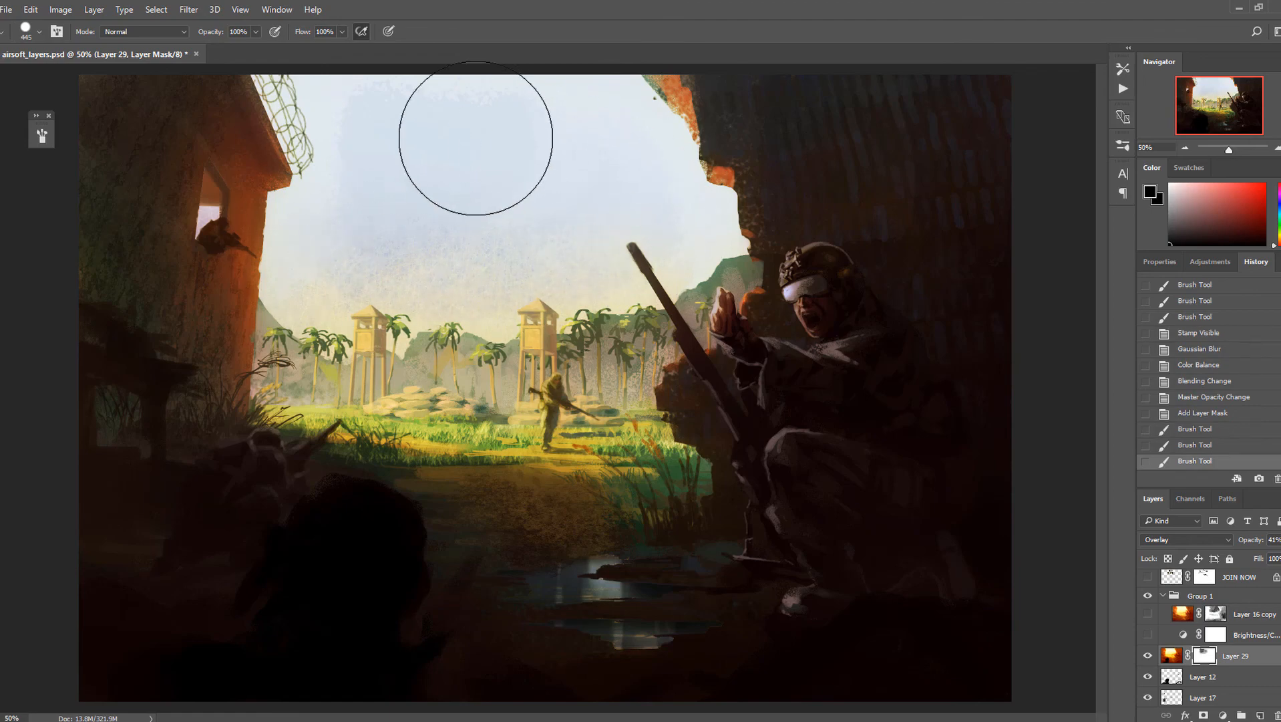
mouse_move(678, 279)
left_mouse_down()
mouse_move(664, 256)
mouse_move(734, 326)
left_mouse_up()
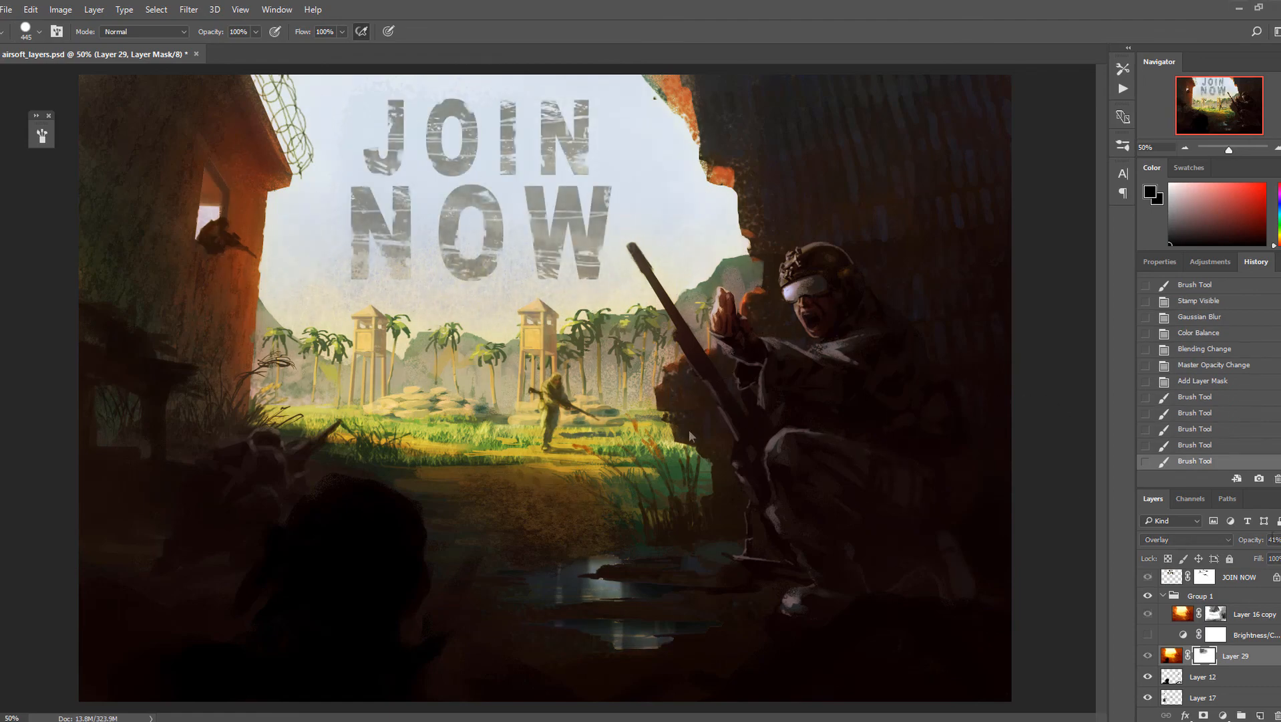